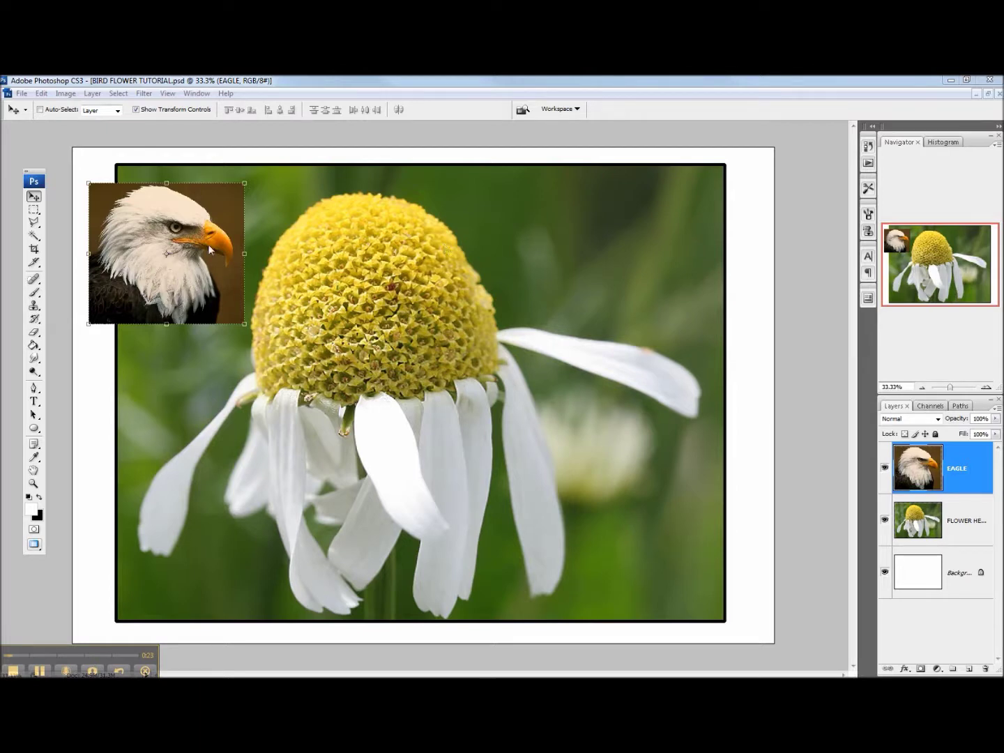
# - Move the eagle picture right so that it overlaps the upper-left part of the yellow flower head
pyautogui.click(172, 263)
pyautogui.moveTo(186, 258)
pyautogui.mouseDown()
pyautogui.moveTo(191, 271)
pyautogui.moveTo(189, 257)
pyautogui.mouseUp()
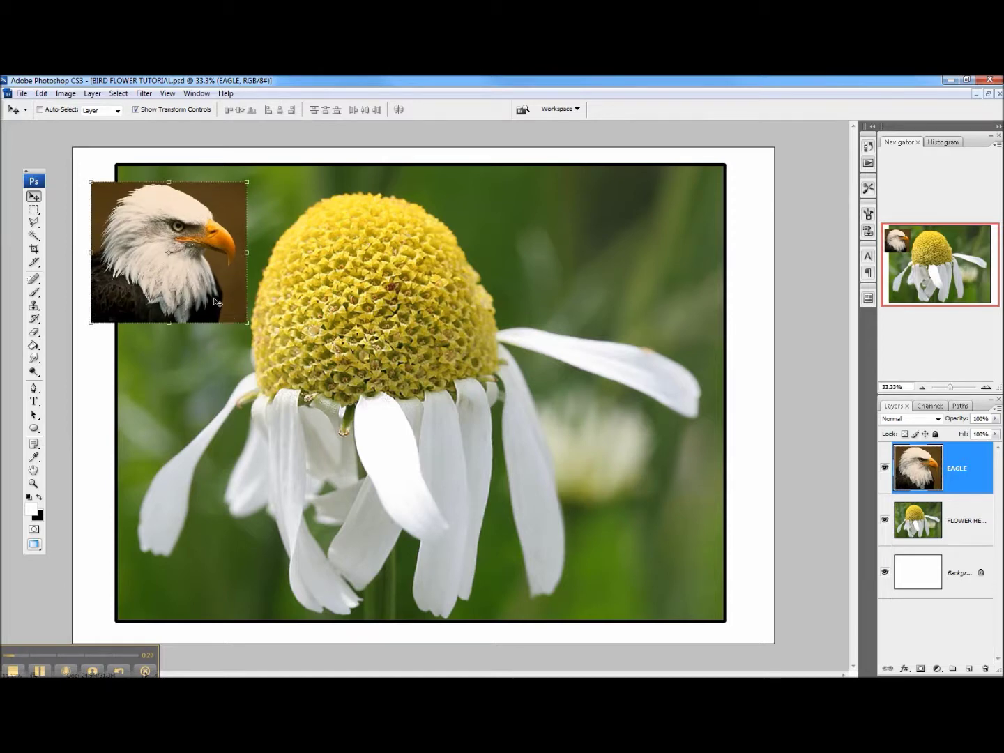
pyautogui.moveTo(34, 171); pyautogui.dragTo(31, 165)
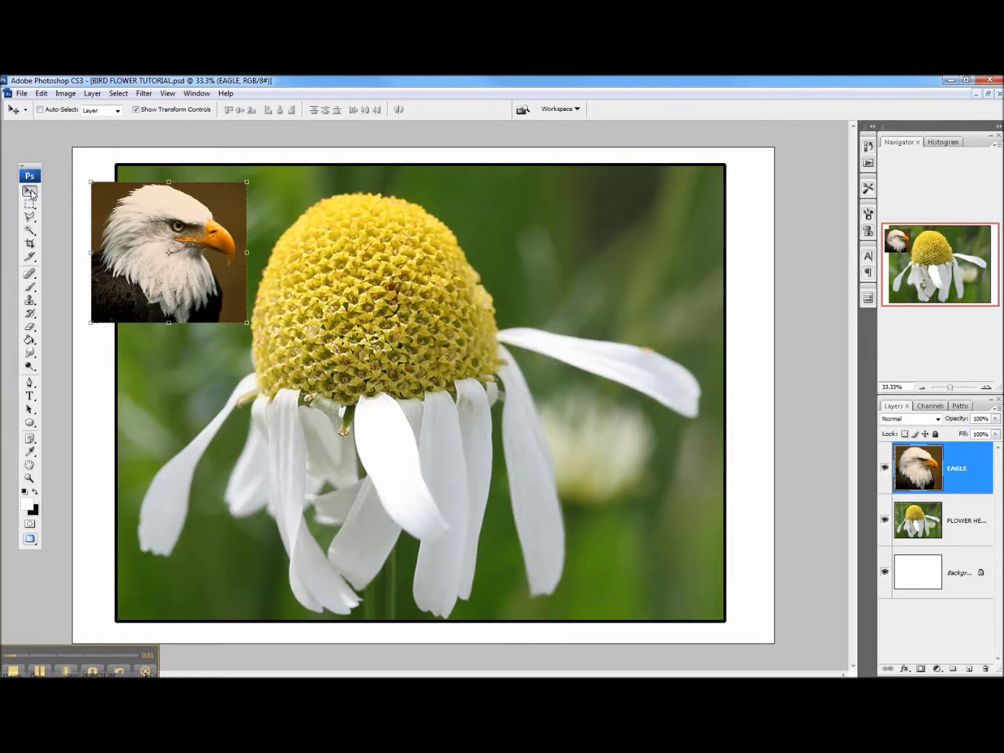
pyautogui.moveTo(129, 226); pyautogui.dragTo(205, 241)
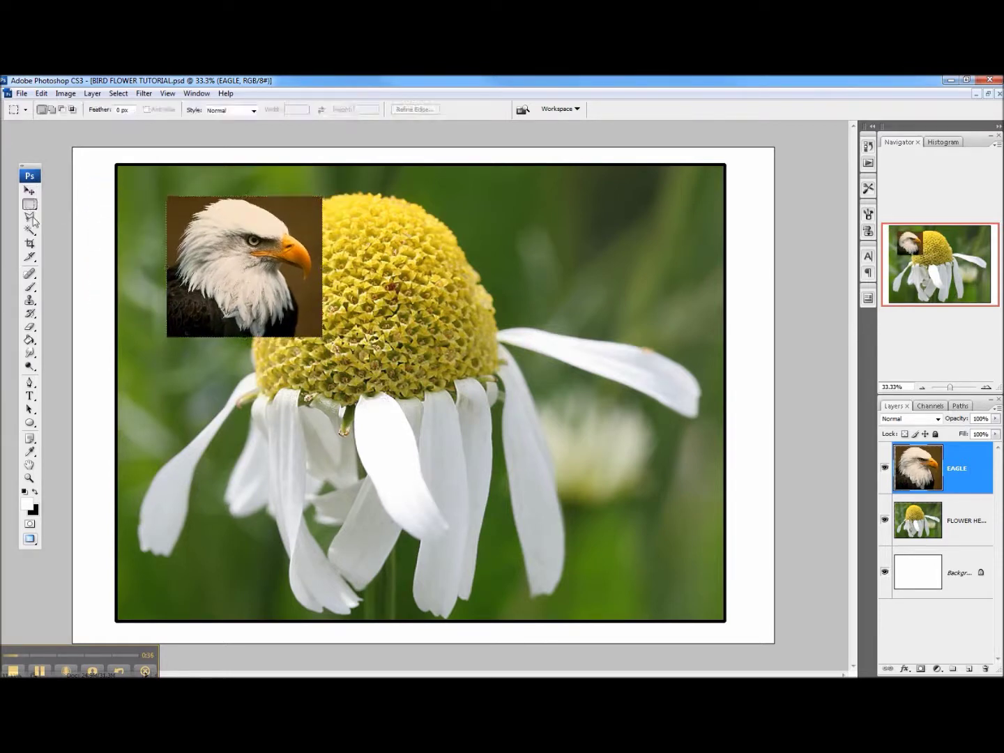
# - Review the selection tools: the Rectangular Marquee and its variants, the Polygonal Lasso and the Magic Wand
pyautogui.click(30, 205)
pyautogui.click(29, 207)
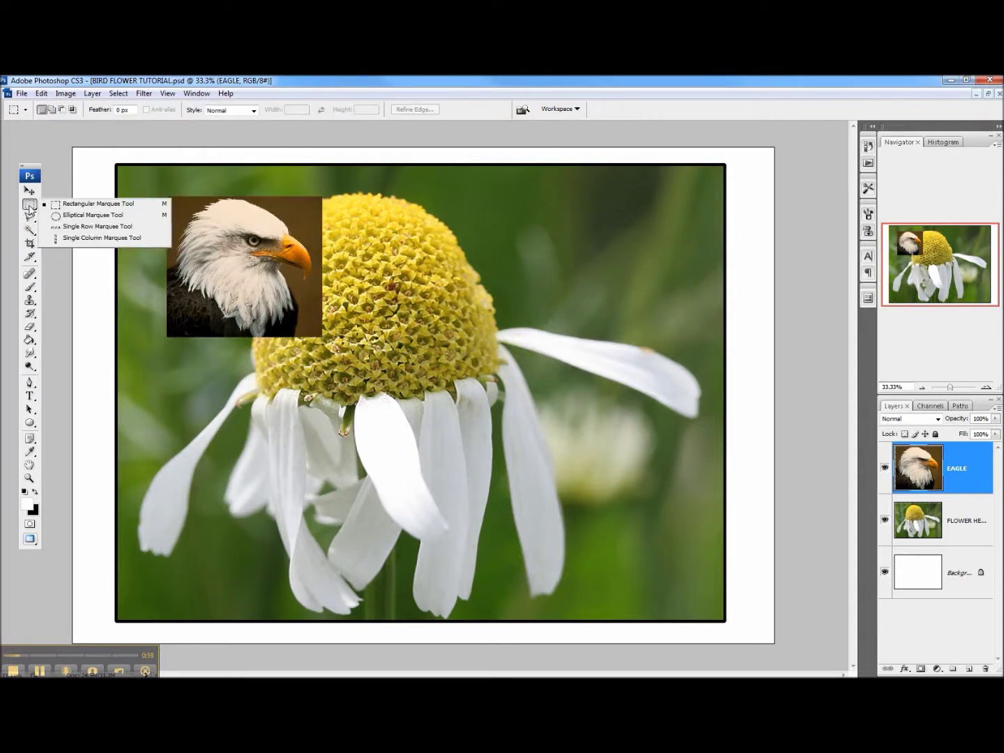
pyautogui.click(31, 219)
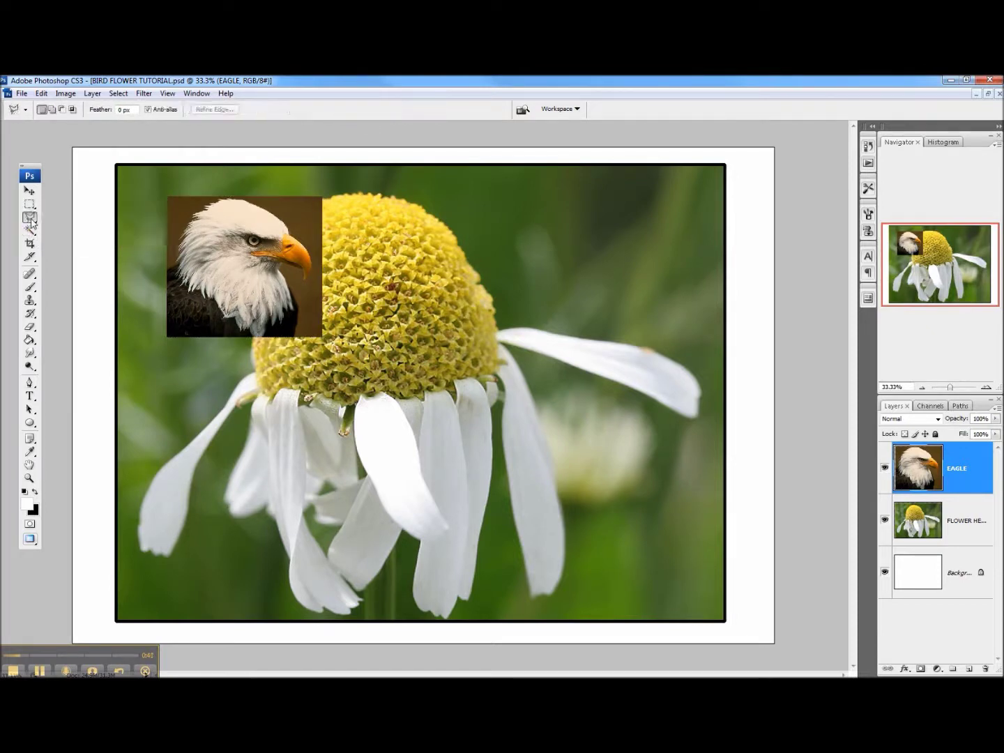
pyautogui.click(31, 229)
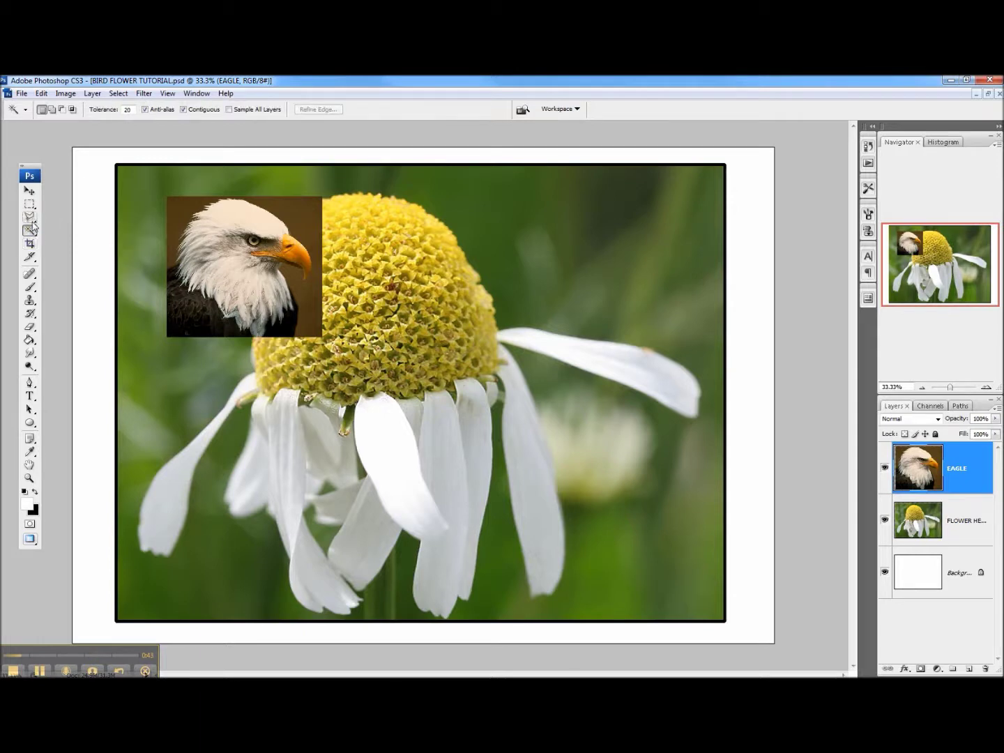
pyautogui.click(30, 205)
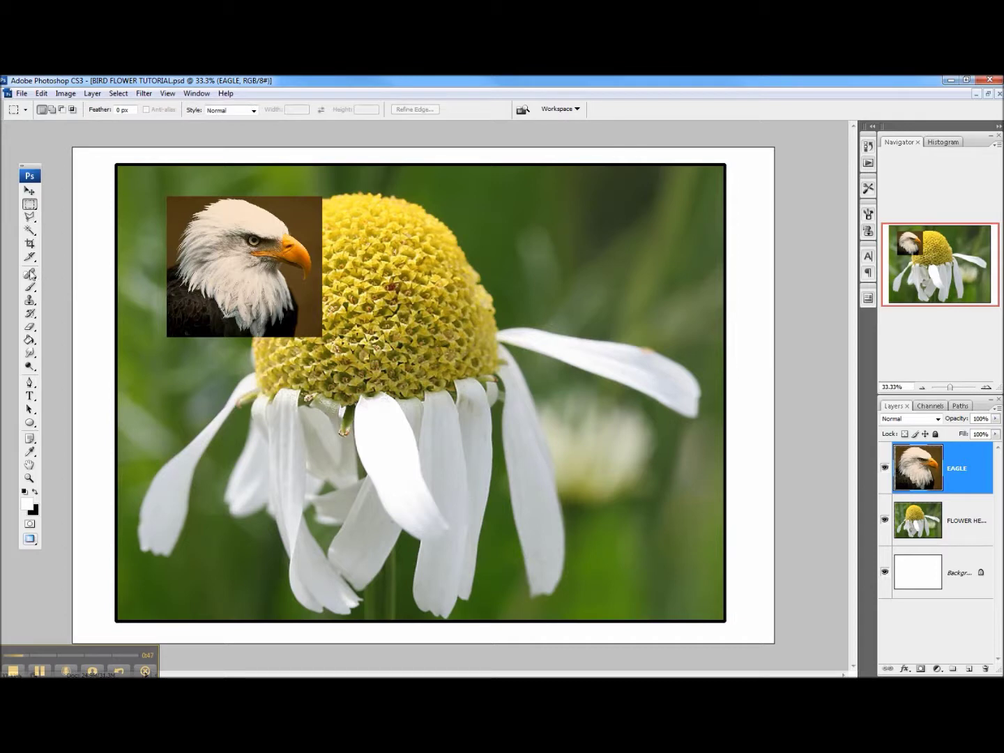
# - Review the Brush, Eraser, Gradient and Paint Bucket tools with their variants, ending with the Brush tool active
pyautogui.click(30, 285)
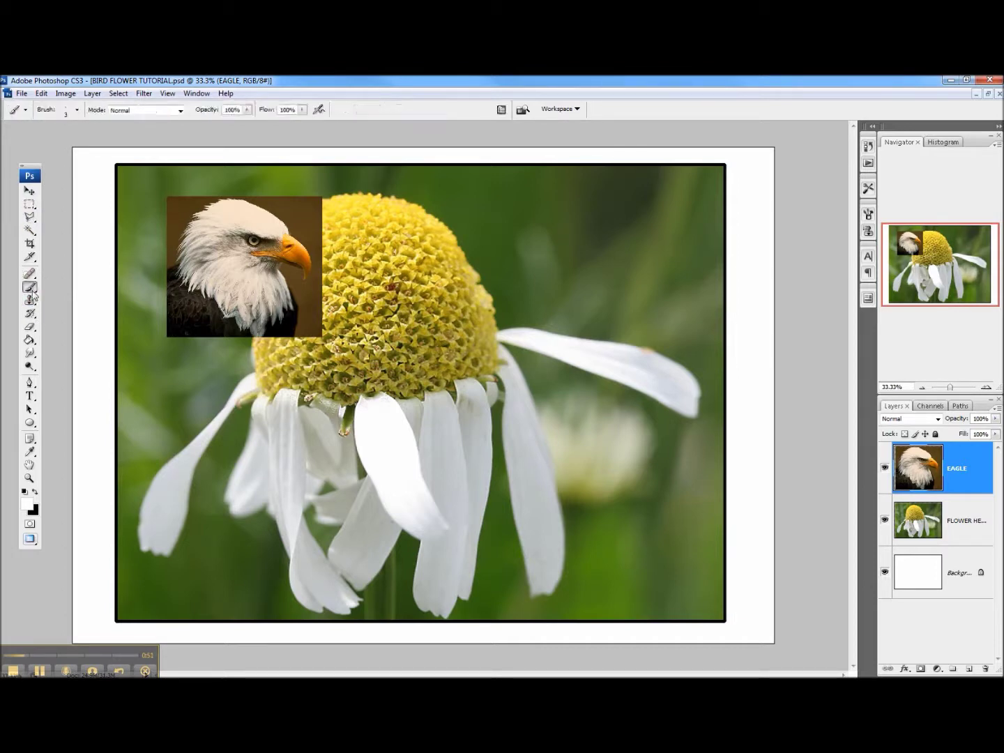
pyautogui.click(31, 326)
pyautogui.click(30, 327)
pyautogui.click(31, 326)
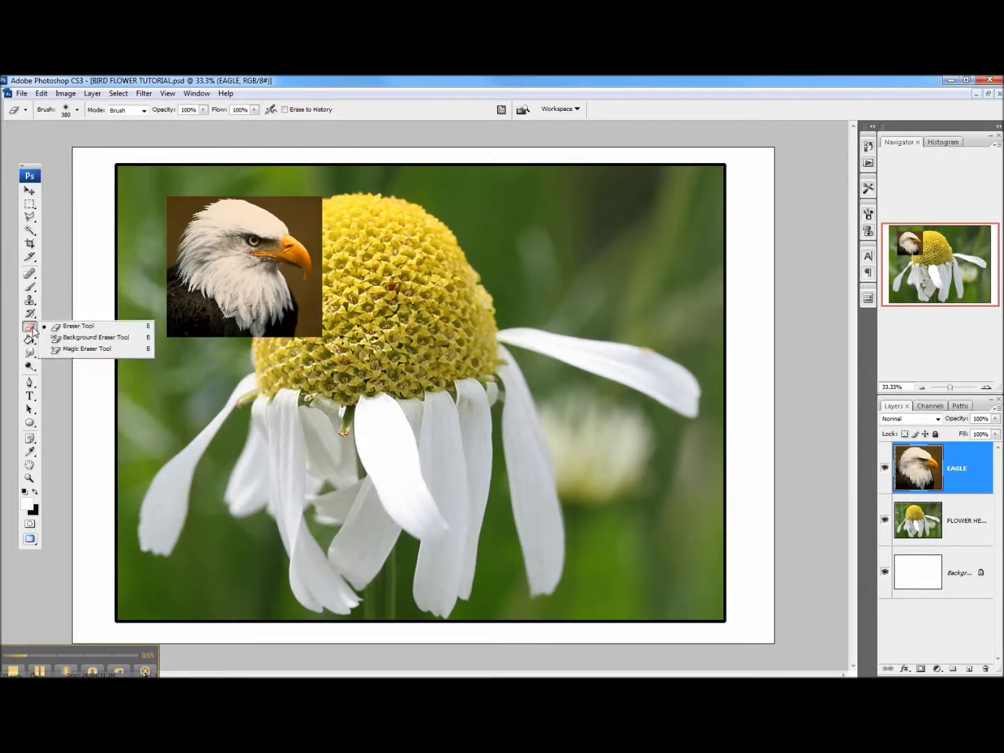
pyautogui.click(70, 326)
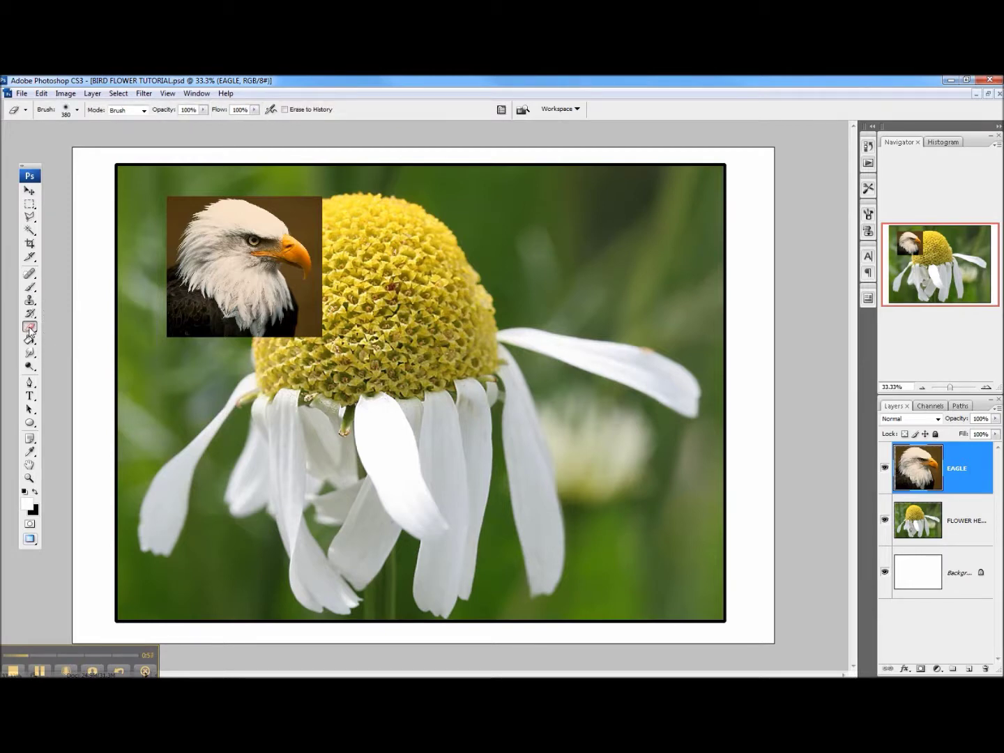
pyautogui.click(30, 340)
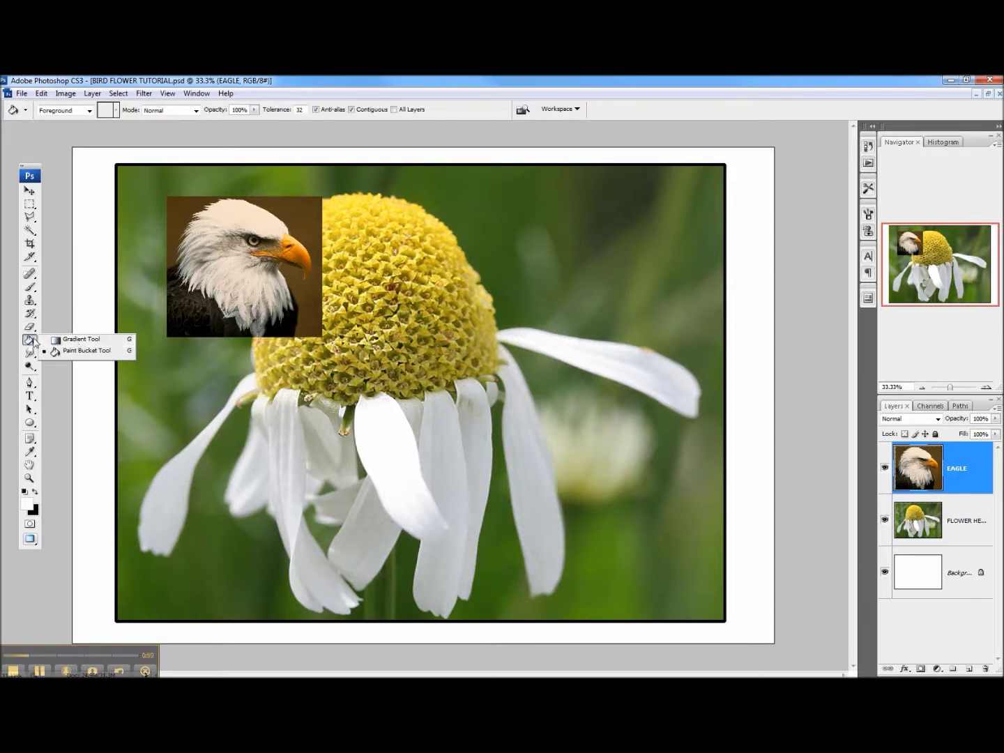
pyautogui.click(74, 340)
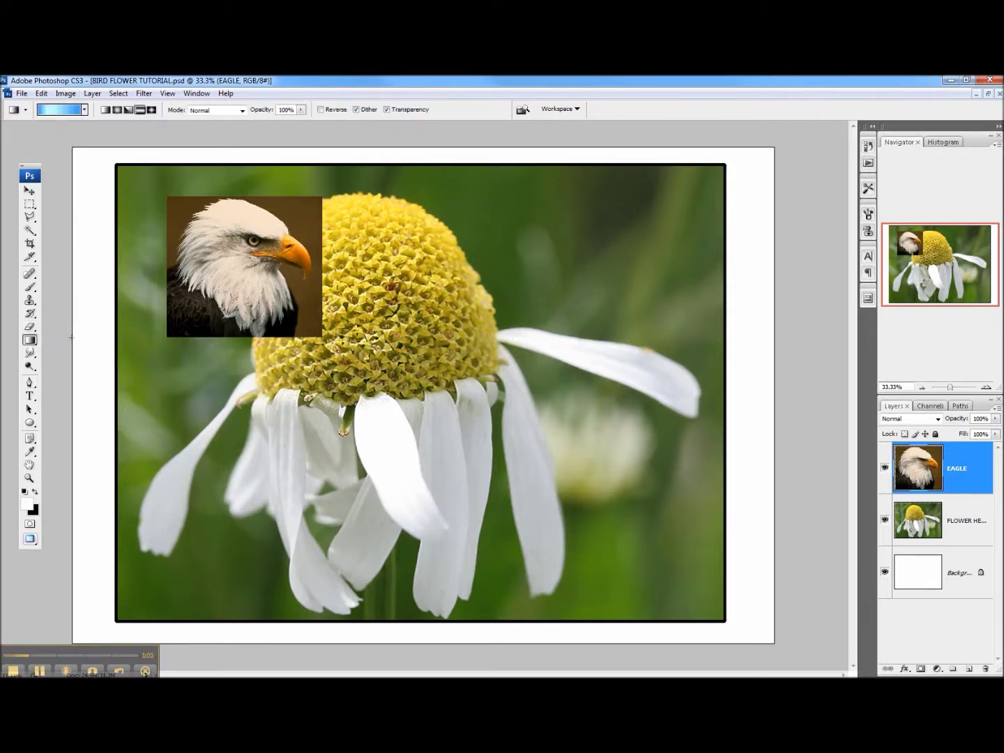
pyautogui.click(34, 342)
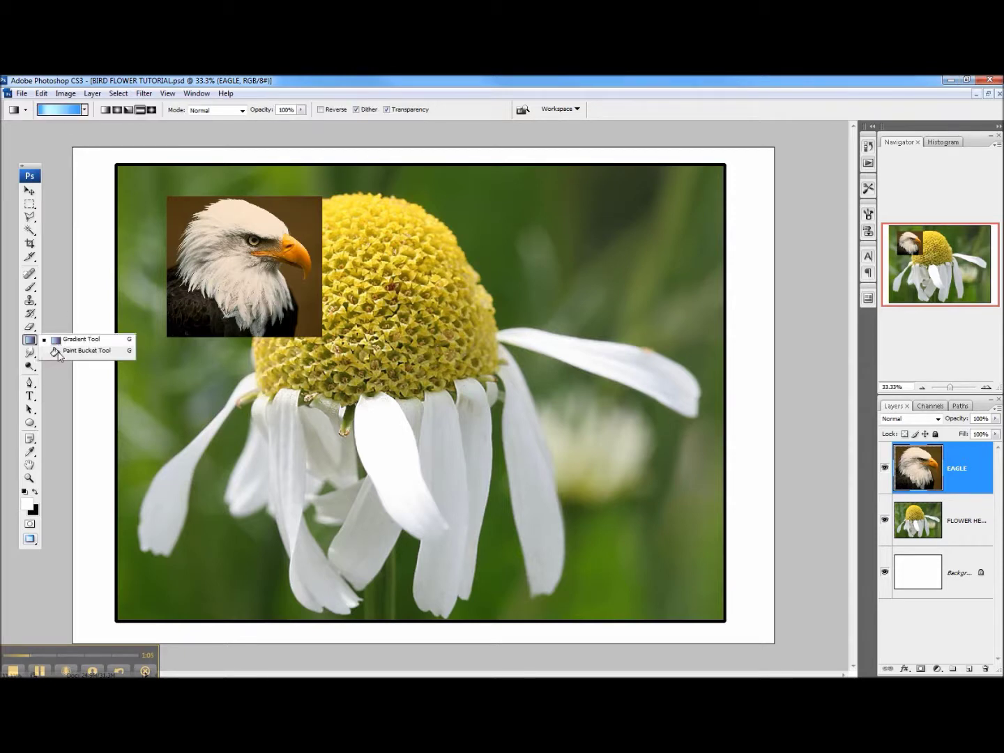
pyautogui.click(58, 355)
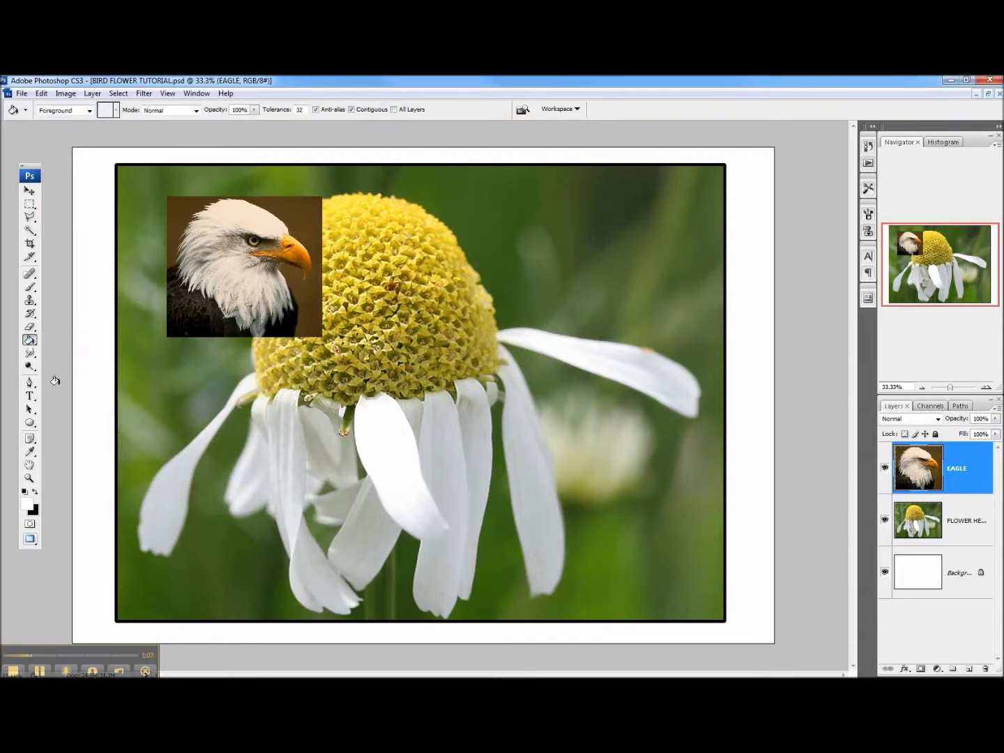
pyautogui.click(29, 286)
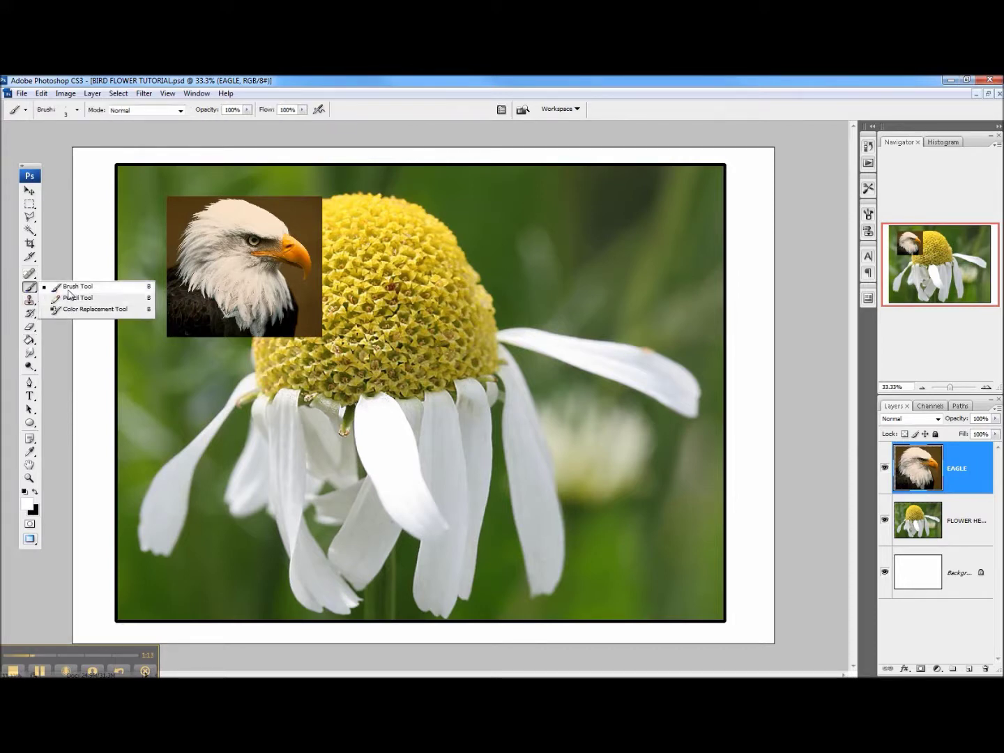
pyautogui.click(31, 292)
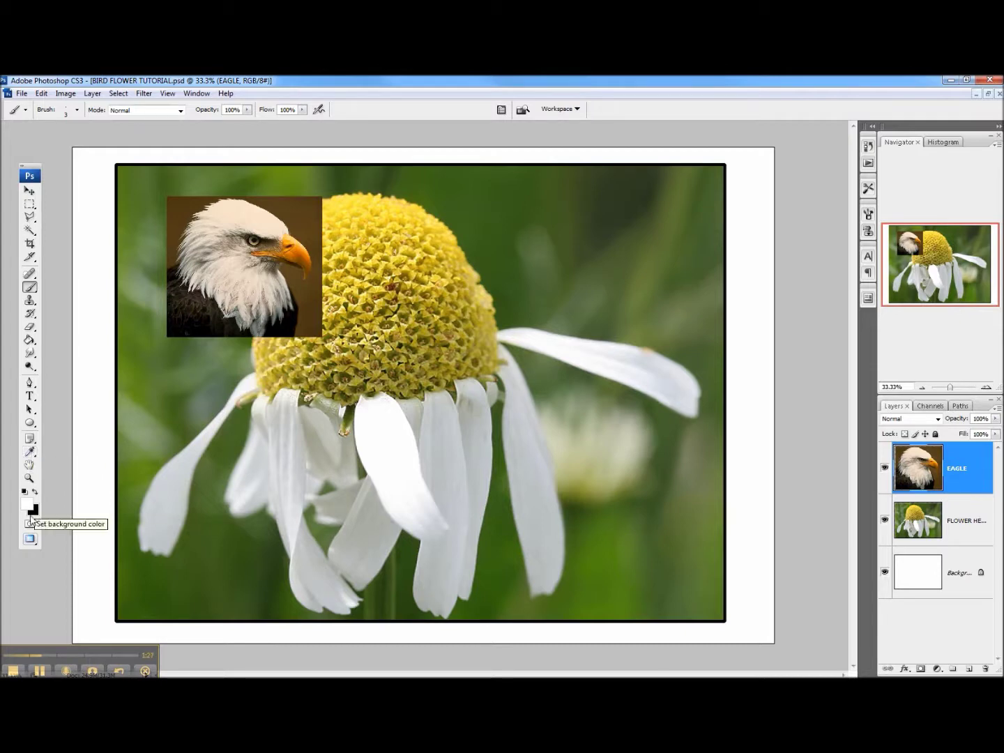
# - Turn off the web-colors-only restriction and set the foreground color to light green 73db8e
pyautogui.click(29, 507)
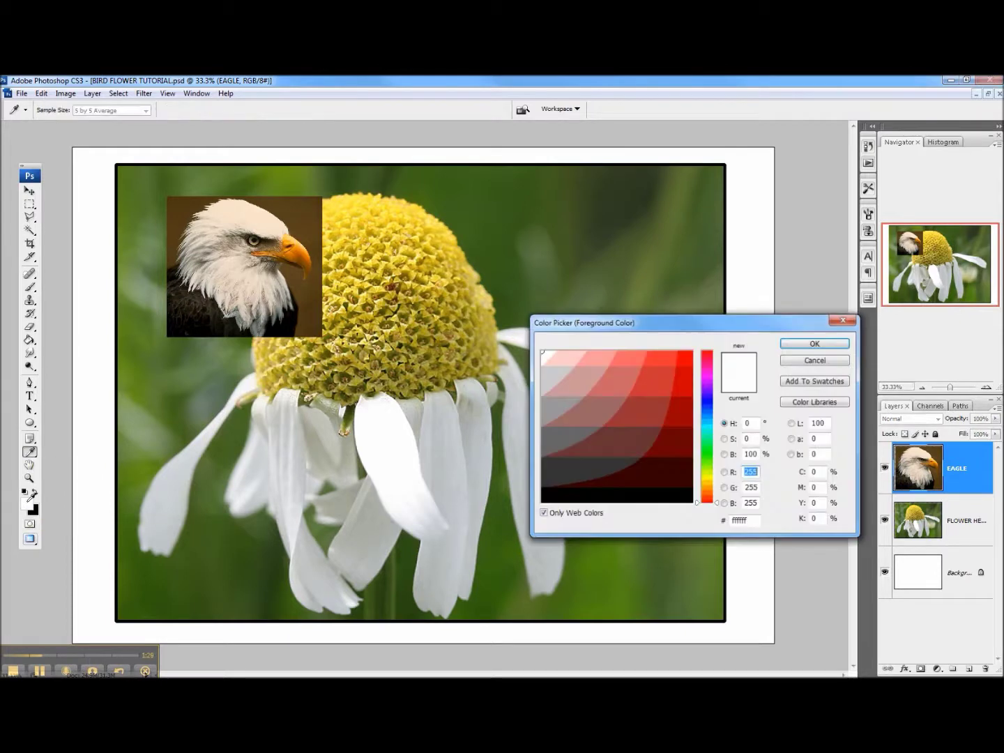
pyautogui.click(642, 376)
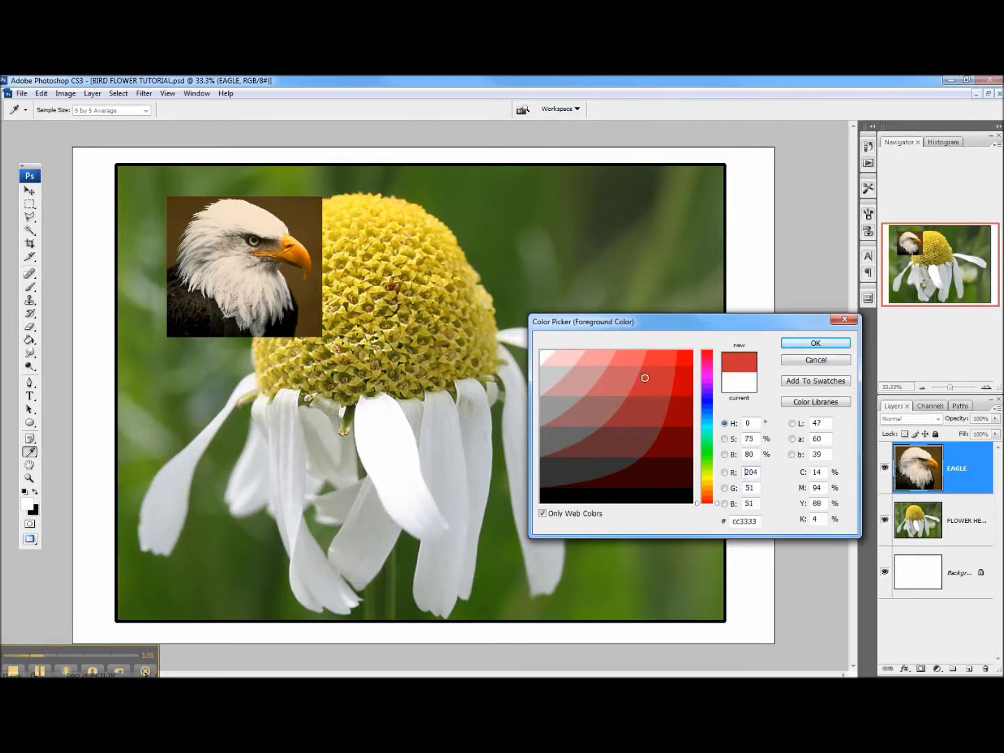
pyautogui.click(707, 367)
pyautogui.click(705, 444)
pyautogui.click(674, 415)
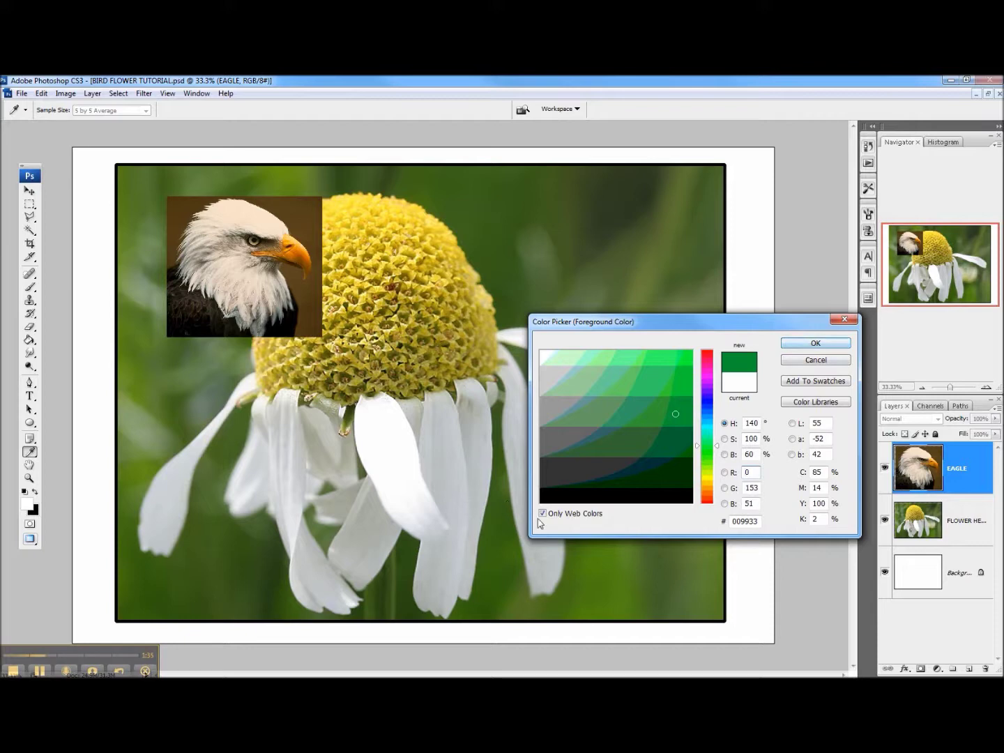
pyautogui.click(542, 513)
pyautogui.click(613, 371)
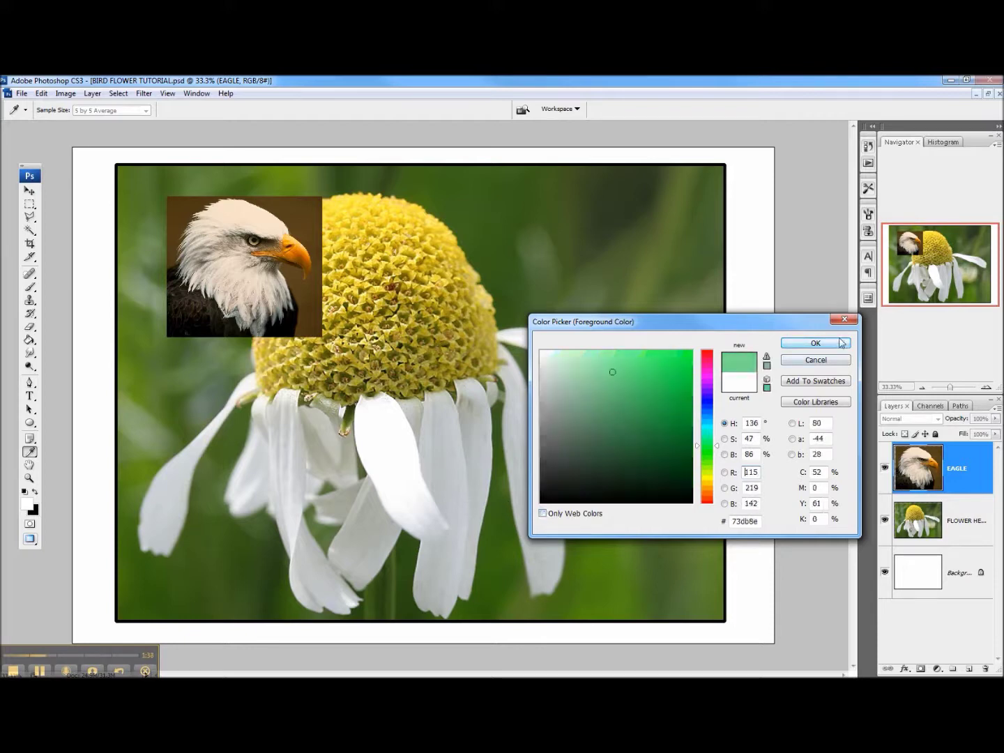
pyautogui.click(816, 343)
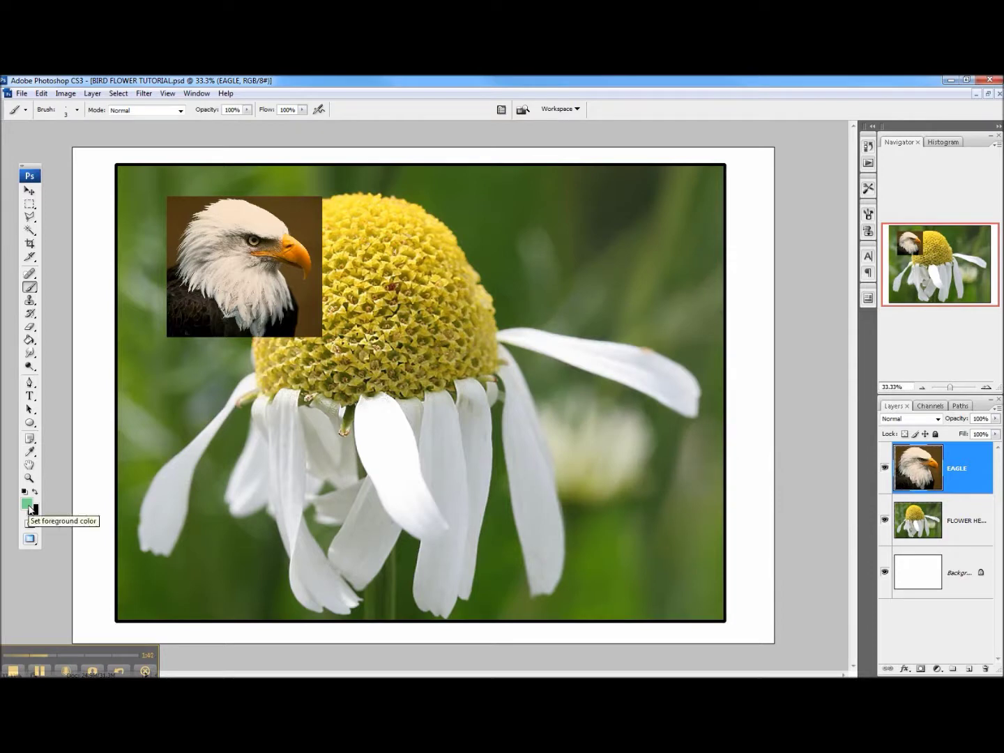
# - Sample the green background above the flower's left petal as the foreground color with the Eyedropper, and return to the Move tool
pyautogui.click(30, 451)
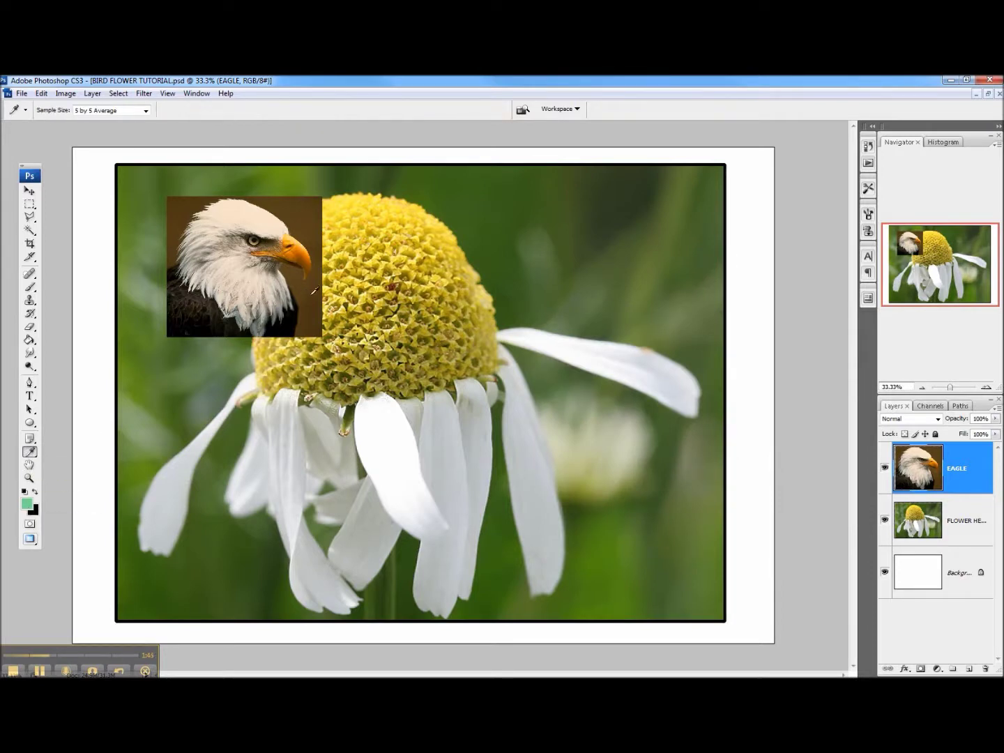
pyautogui.click(306, 256)
pyautogui.moveTo(291, 232); pyautogui.dragTo(400, 216)
pyautogui.click(154, 385)
pyautogui.click(29, 190)
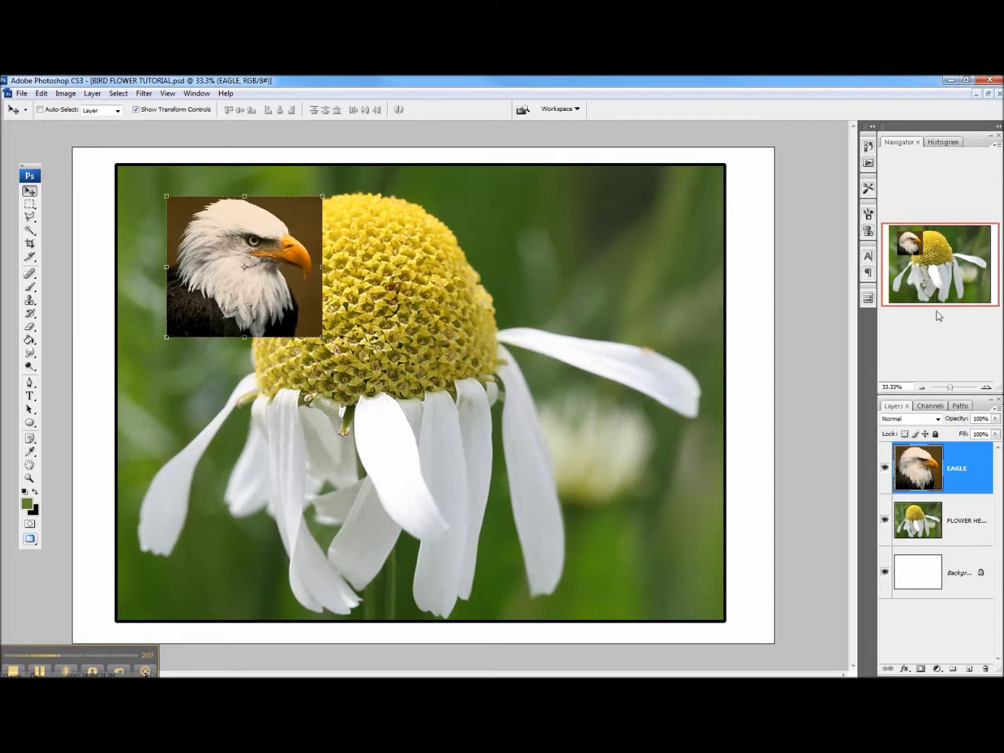
# - Enlarge the layer list area and inspect the eagle's beak at about 300% magnification before restoring the 33.33% view
pyautogui.moveTo(963, 394); pyautogui.dragTo(927, 315)
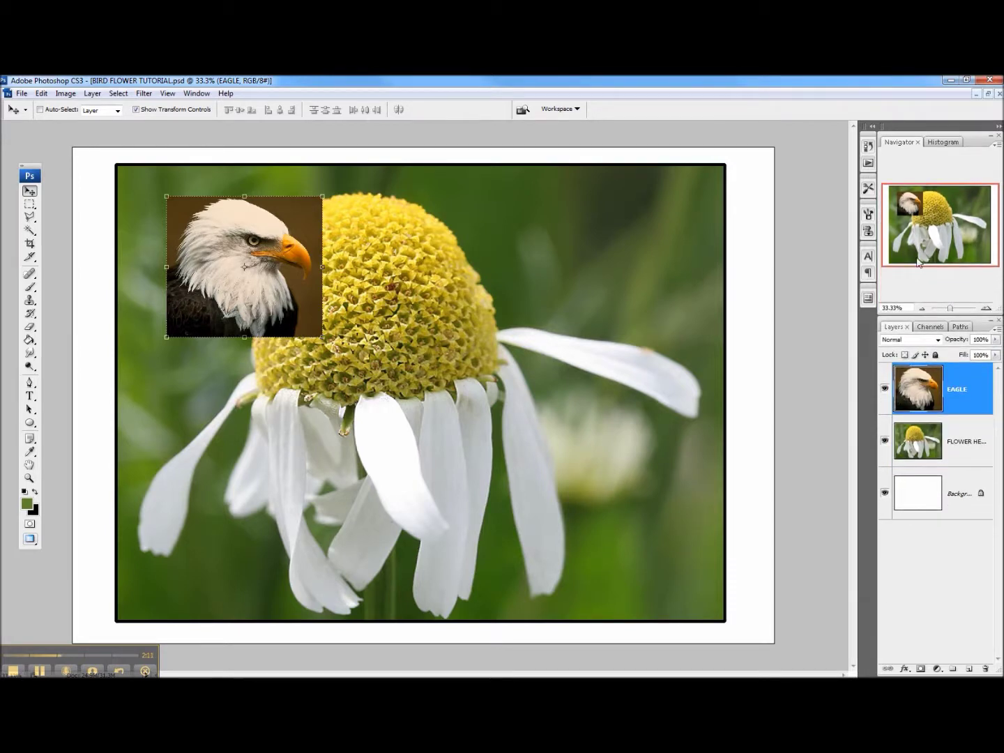
pyautogui.click(923, 309)
pyautogui.click(923, 310)
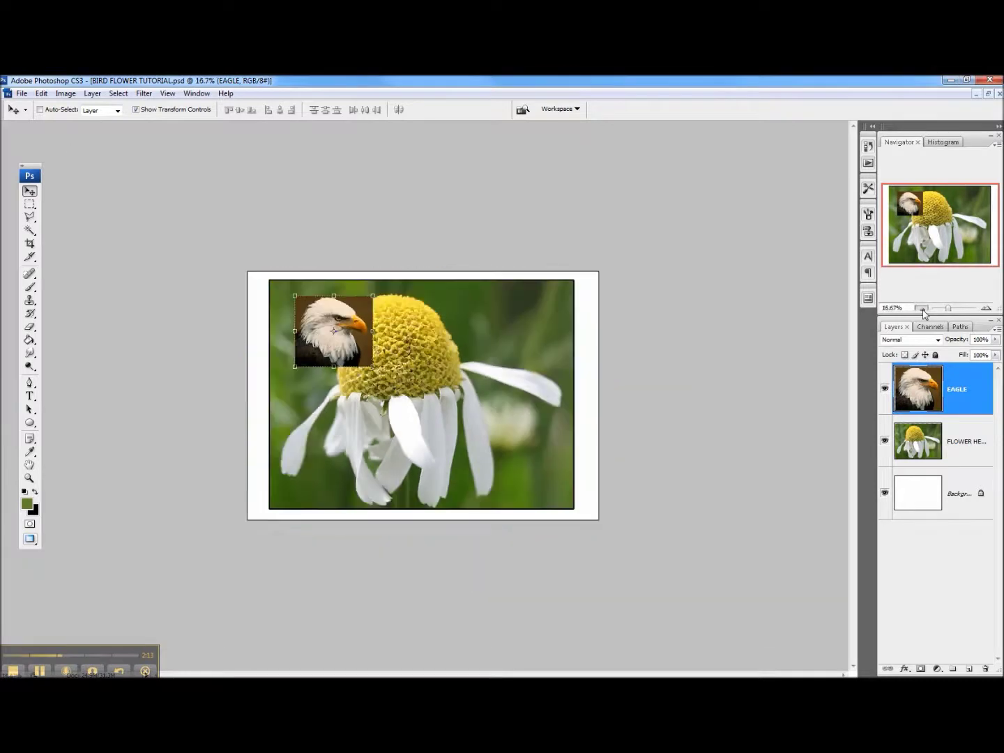
pyautogui.click(923, 309)
pyautogui.click(987, 308)
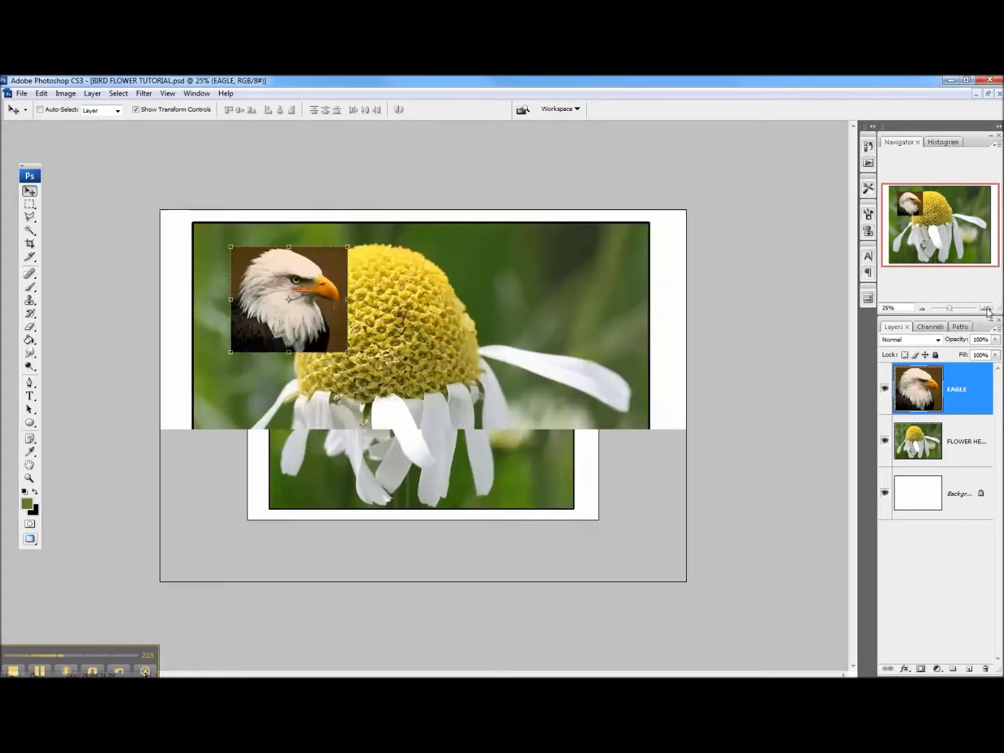
pyautogui.moveTo(953, 309); pyautogui.dragTo(964, 311)
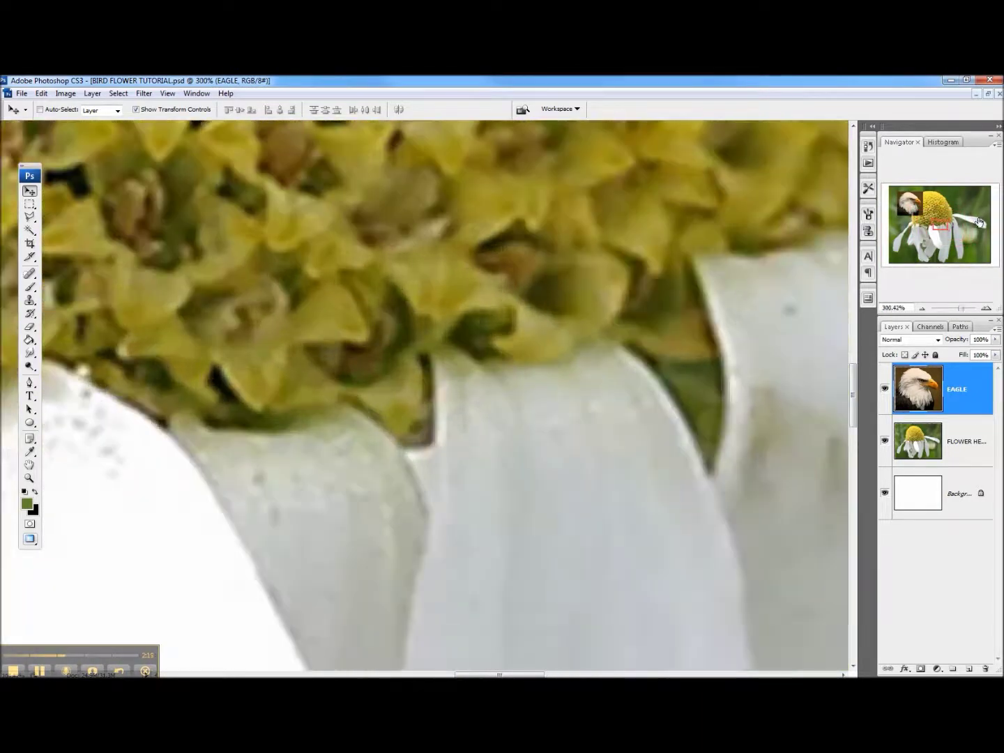
pyautogui.moveTo(938, 205); pyautogui.dragTo(918, 204)
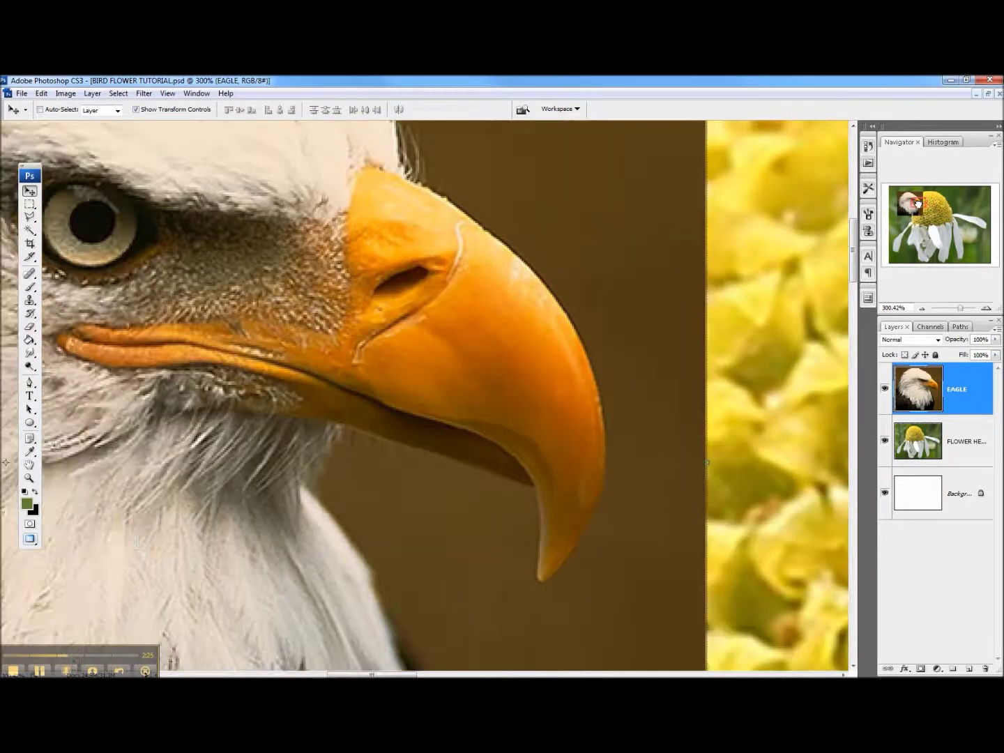
pyautogui.click(923, 309)
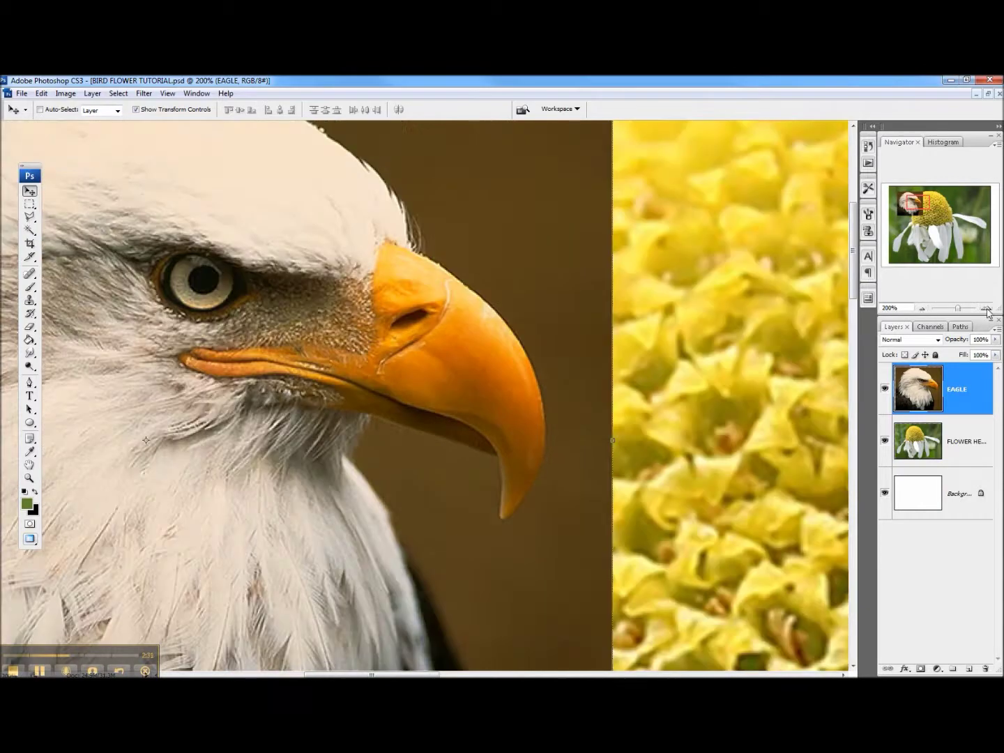
pyautogui.click(923, 309)
pyautogui.click(923, 309)
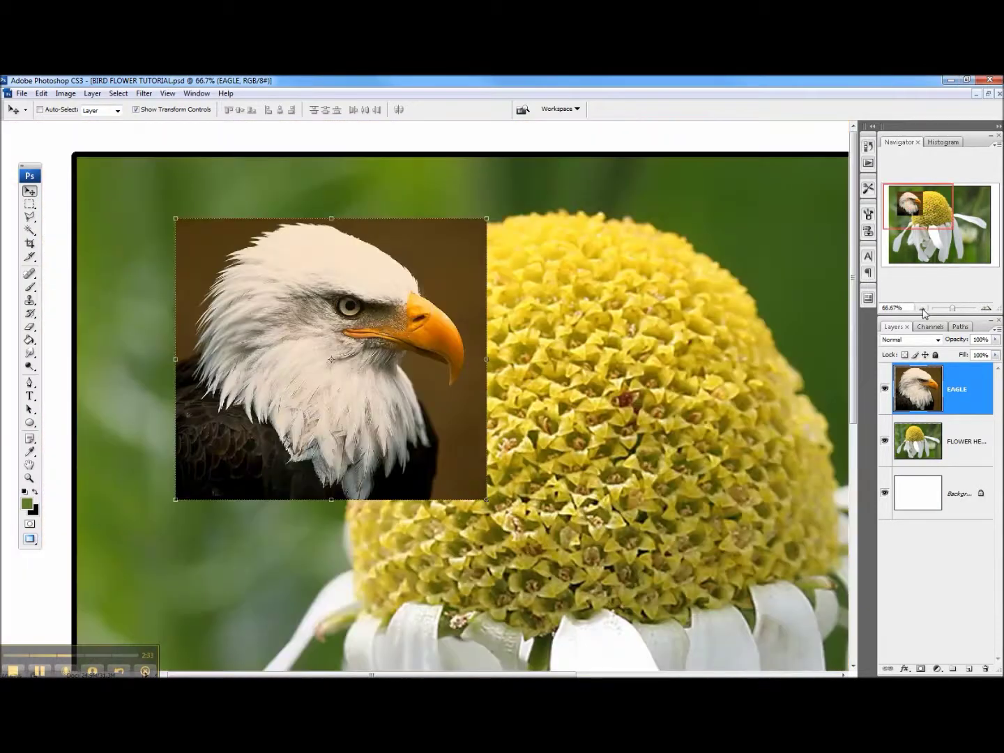
pyautogui.click(922, 309)
pyautogui.click(923, 310)
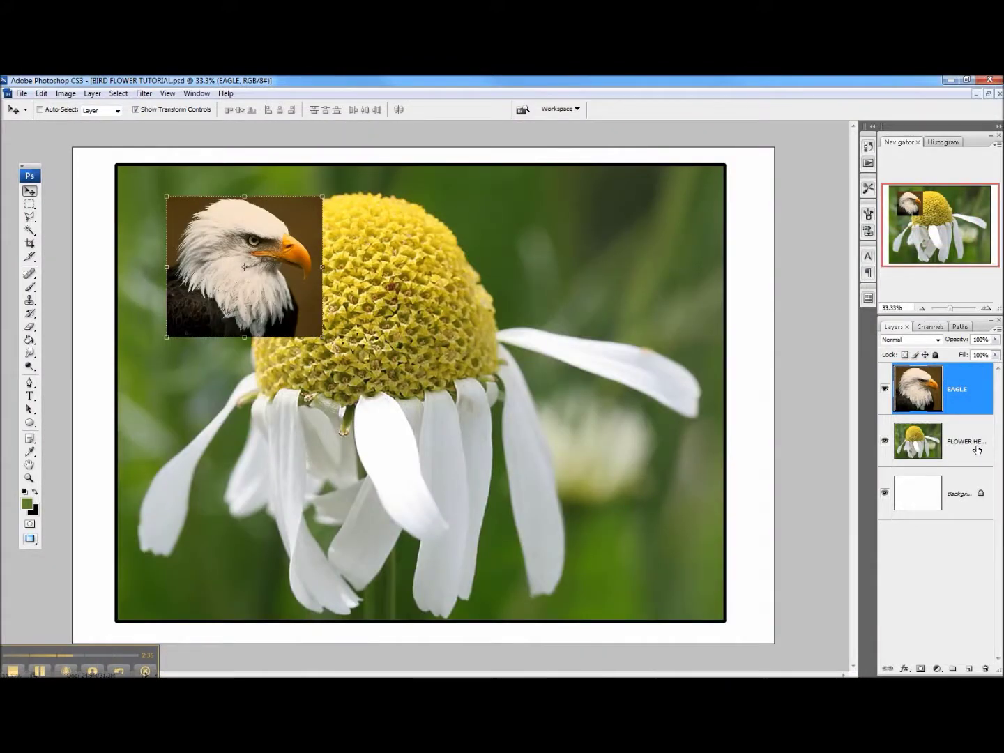
# - Compare the flower and EAGLE layers on the canvas by making each active in turn, ending on EAGLE
pyautogui.click(951, 452)
pyautogui.click(955, 391)
pyautogui.click(955, 446)
pyautogui.click(956, 393)
pyautogui.click(957, 446)
pyautogui.click(957, 399)
pyautogui.click(956, 452)
pyautogui.click(961, 398)
pyautogui.click(956, 453)
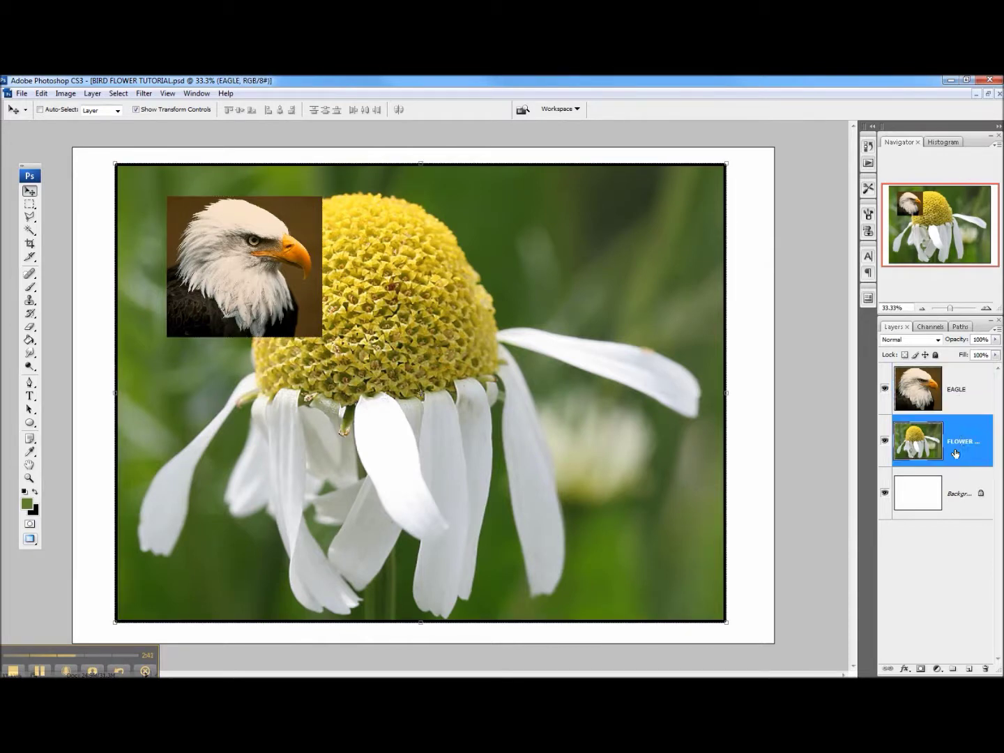
pyautogui.click(964, 395)
pyautogui.click(957, 436)
pyautogui.click(960, 391)
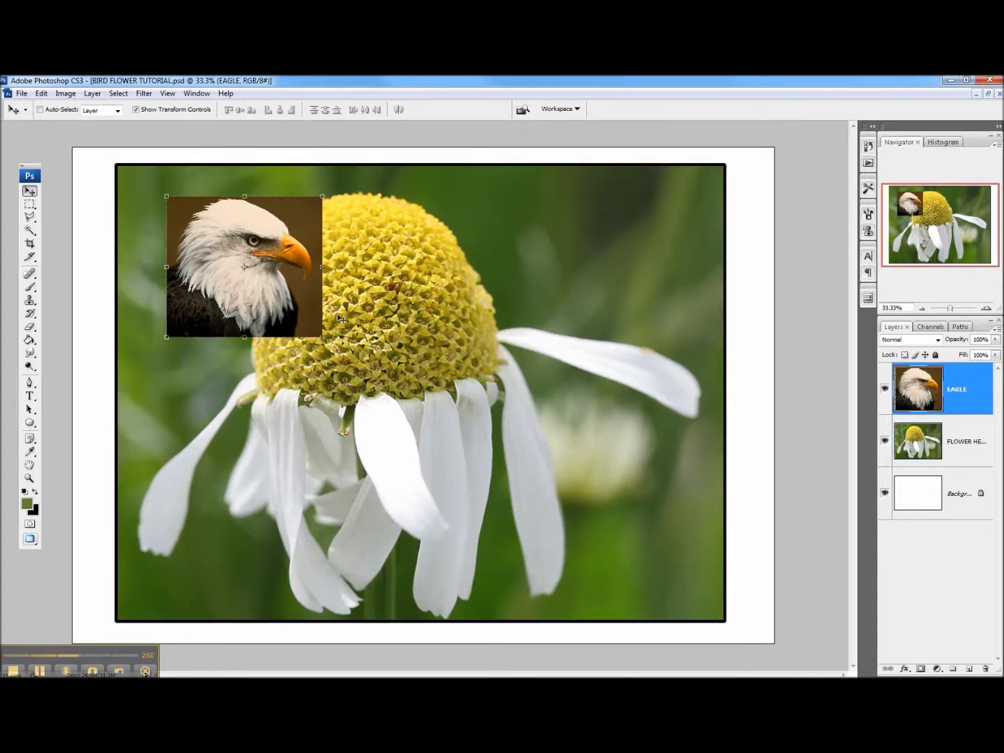
# - Move the eagle picture to mid-height on the left, straddling the flower picture's black border and the white margin
pyautogui.hotkey('ctrl', 'z')
pyautogui.hotkey('ctrl', 'z')
pyautogui.hotkey('ctrl', 'z')
pyautogui.moveTo(339, 332); pyautogui.dragTo(384, 368)
pyautogui.hotkey('ctrl', 'z')
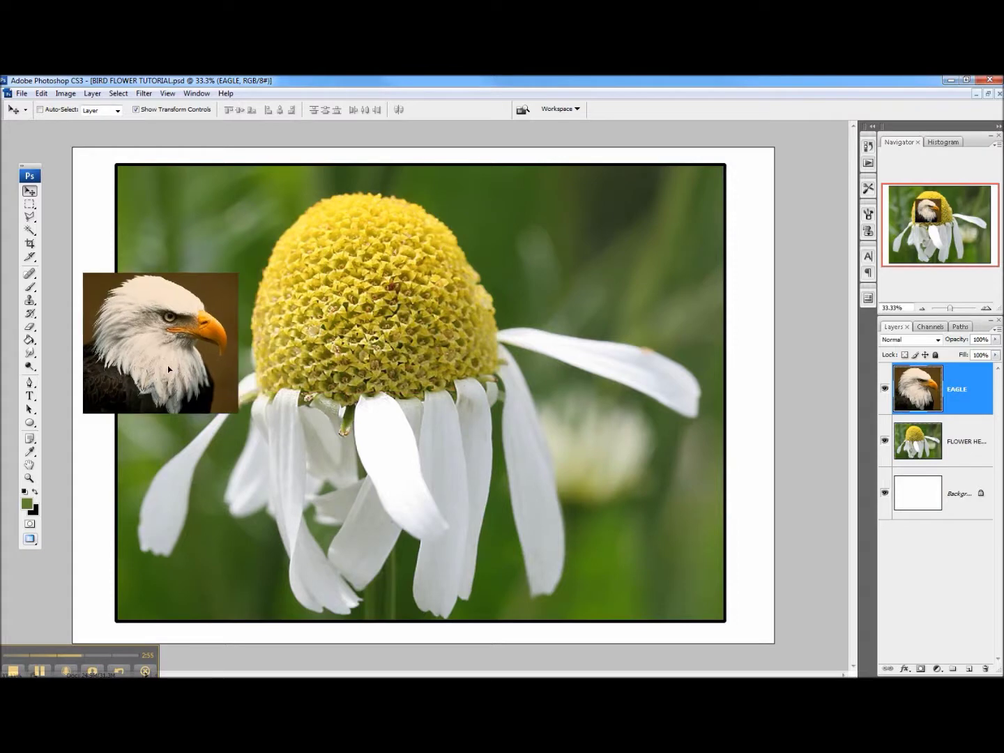
# - Move the EAGLE layer below the flower layer in the stacking order
pyautogui.click(965, 421)
pyautogui.click(981, 396)
pyautogui.moveTo(977, 388); pyautogui.dragTo(963, 427)
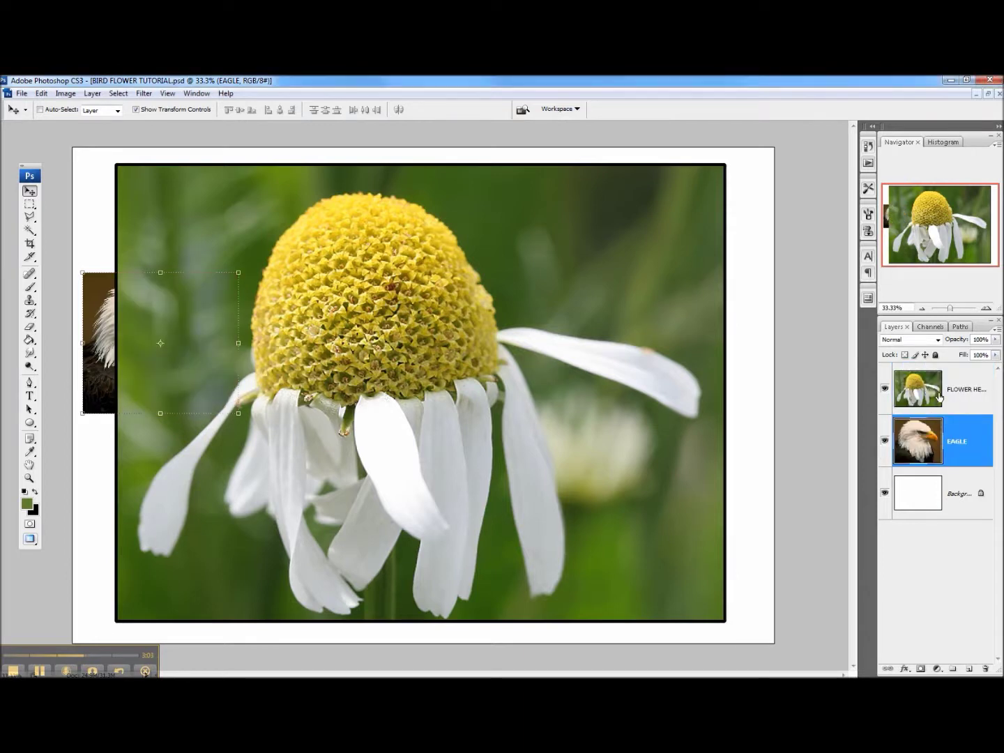
# - Reposition the eagle picture slightly lower beneath the flower picture, and shift the FLOWER HEAD picture slightly down and right
pyautogui.moveTo(82, 335); pyautogui.dragTo(253, 318)
pyautogui.moveTo(190, 306); pyautogui.dragTo(107, 345)
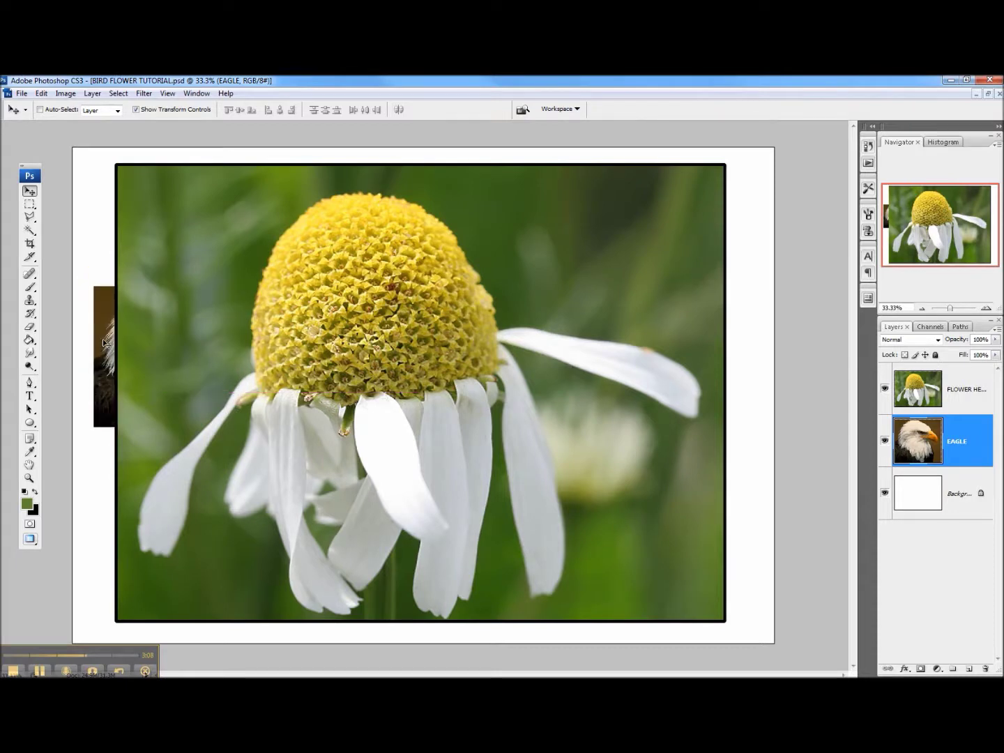
pyautogui.click(951, 390)
pyautogui.moveTo(450, 377)
pyautogui.mouseDown()
pyautogui.moveTo(464, 390)
pyautogui.moveTo(446, 383)
pyautogui.mouseUp()
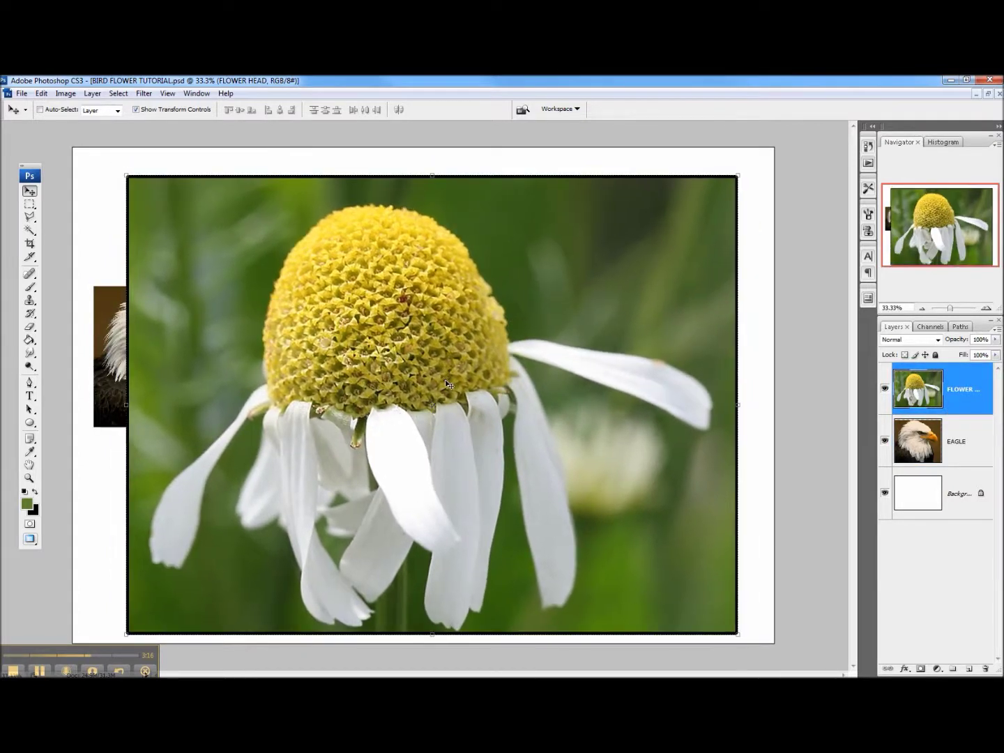
# - Toggle the visibility of the FLOWER HEAD and EAGLE layers to compare them, ending with both layers shown
pyautogui.click(885, 391)
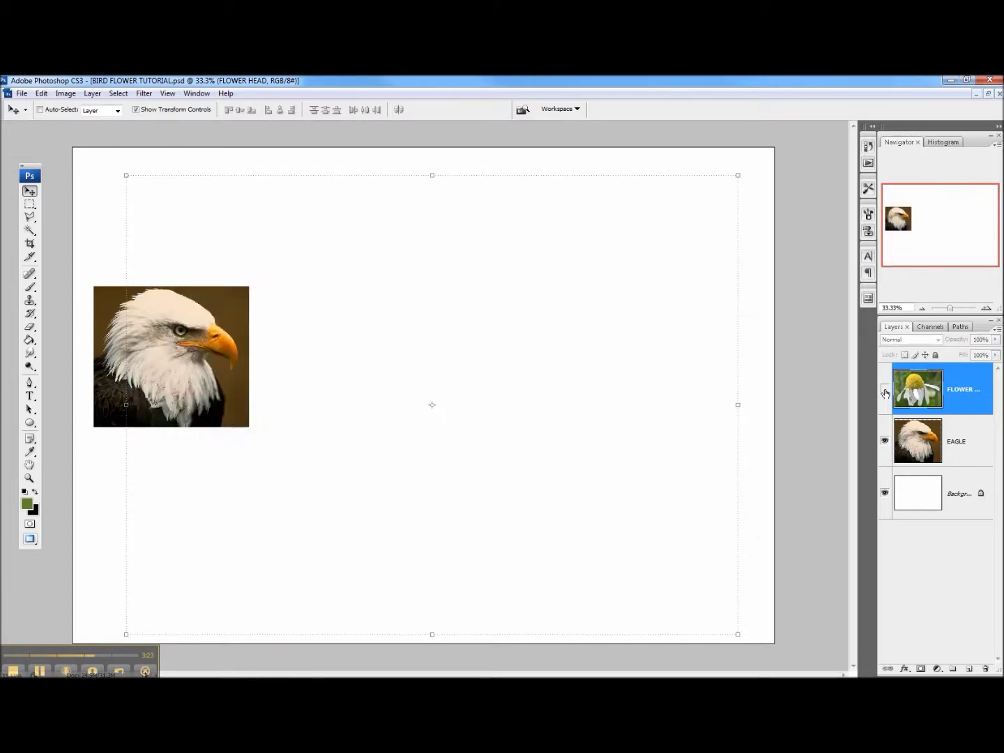
pyautogui.click(885, 389)
pyautogui.click(884, 391)
pyautogui.click(885, 391)
pyautogui.click(885, 391)
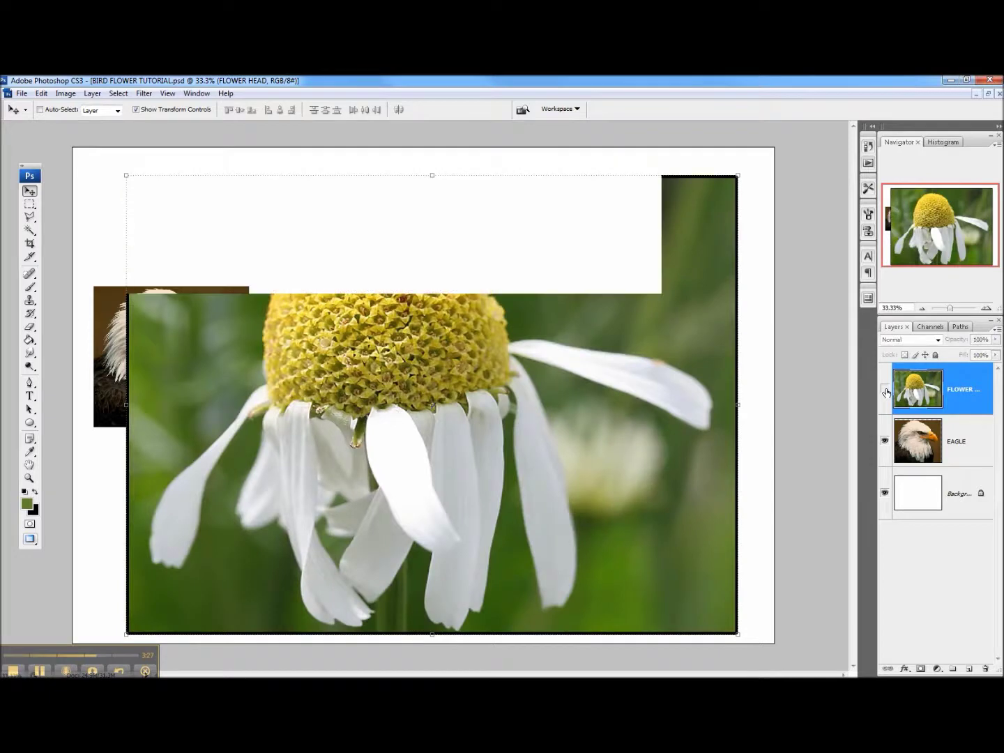
pyautogui.click(883, 443)
pyautogui.click(884, 443)
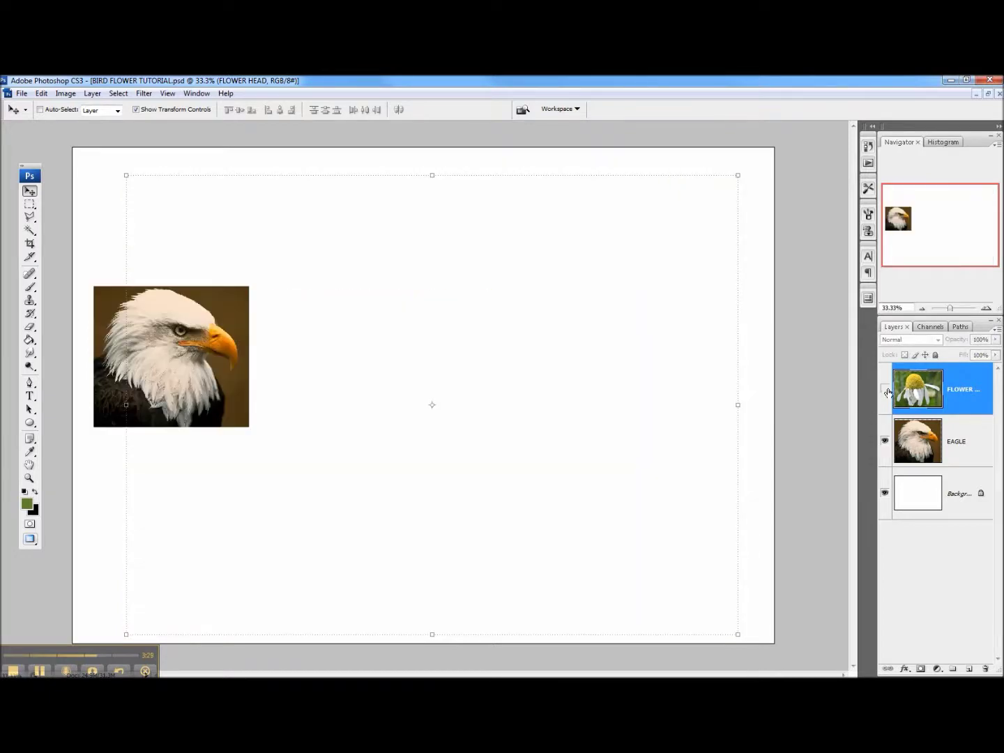
pyautogui.click(885, 389)
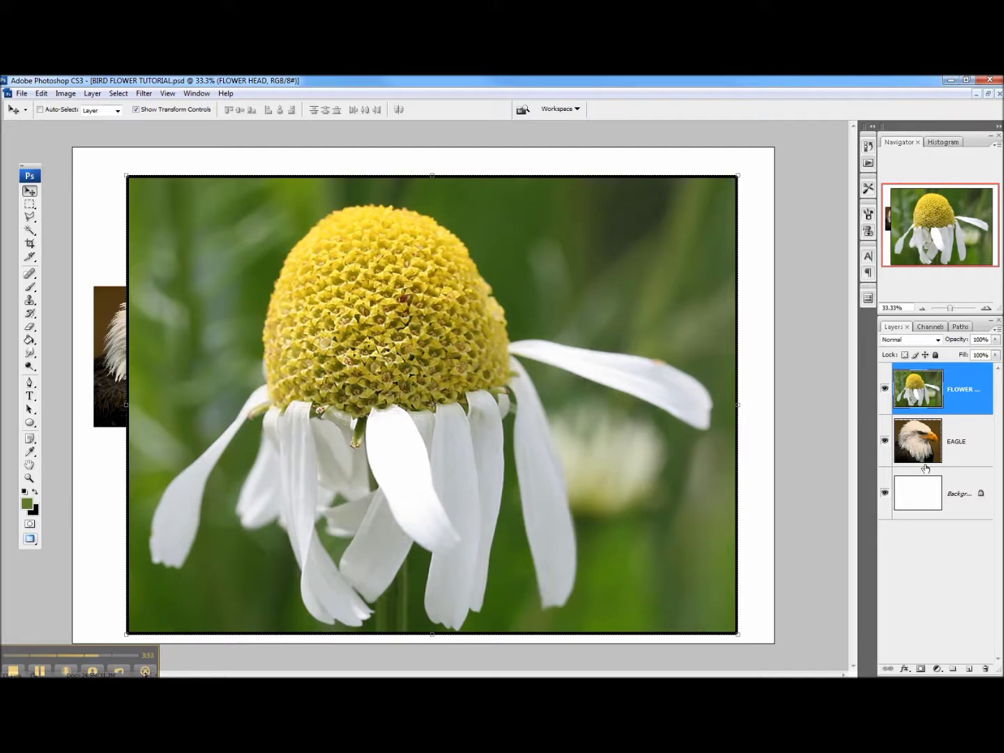
# - Make the EAGLE layer active and set the layer thumbnails to the smallest size with Entire Document as their contents
pyautogui.click(938, 454)
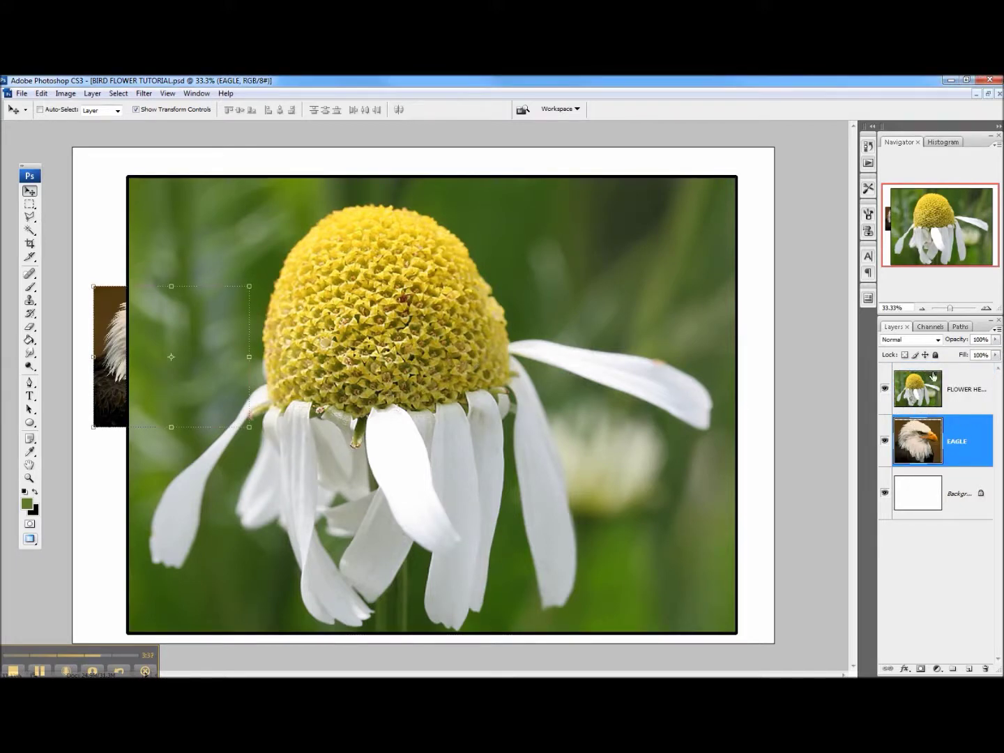
pyautogui.click(999, 333)
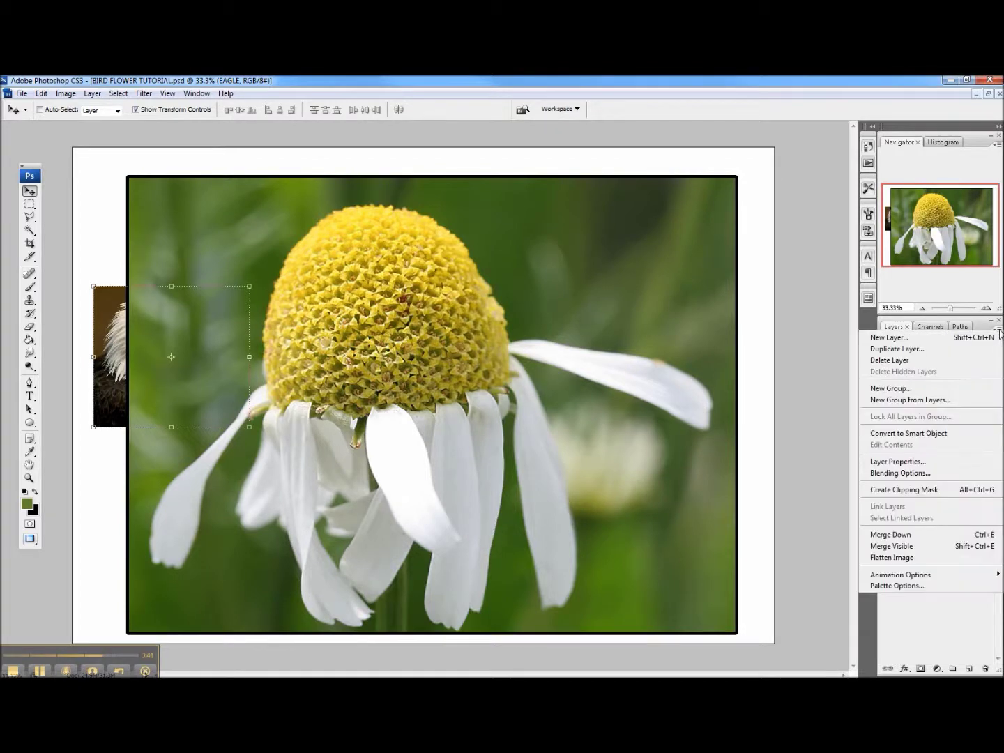
pyautogui.click(901, 585)
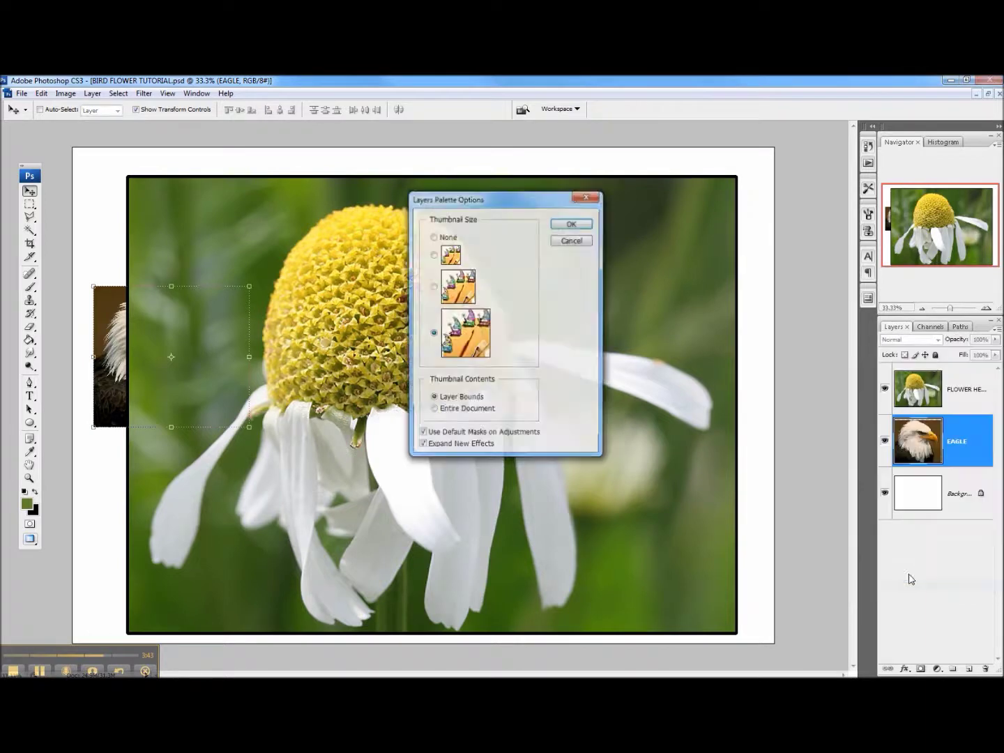
pyautogui.click(432, 255)
pyautogui.click(433, 412)
pyautogui.click(572, 223)
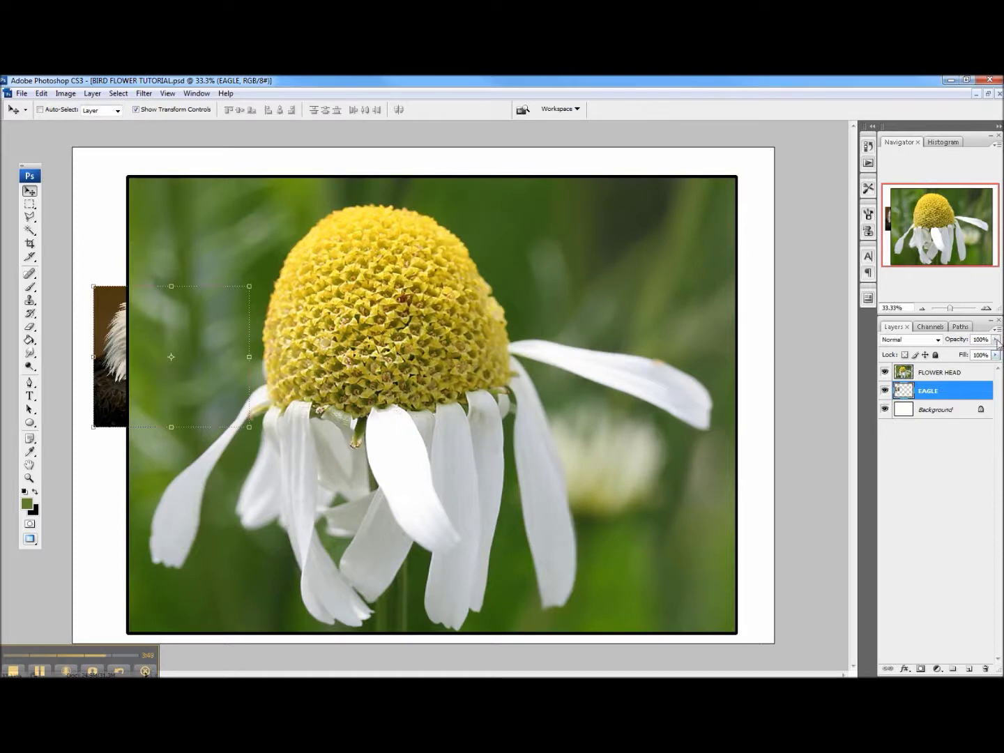
# - Set the layer thumbnails to the largest size with Layer Bounds as their contents
pyautogui.click(1000, 331)
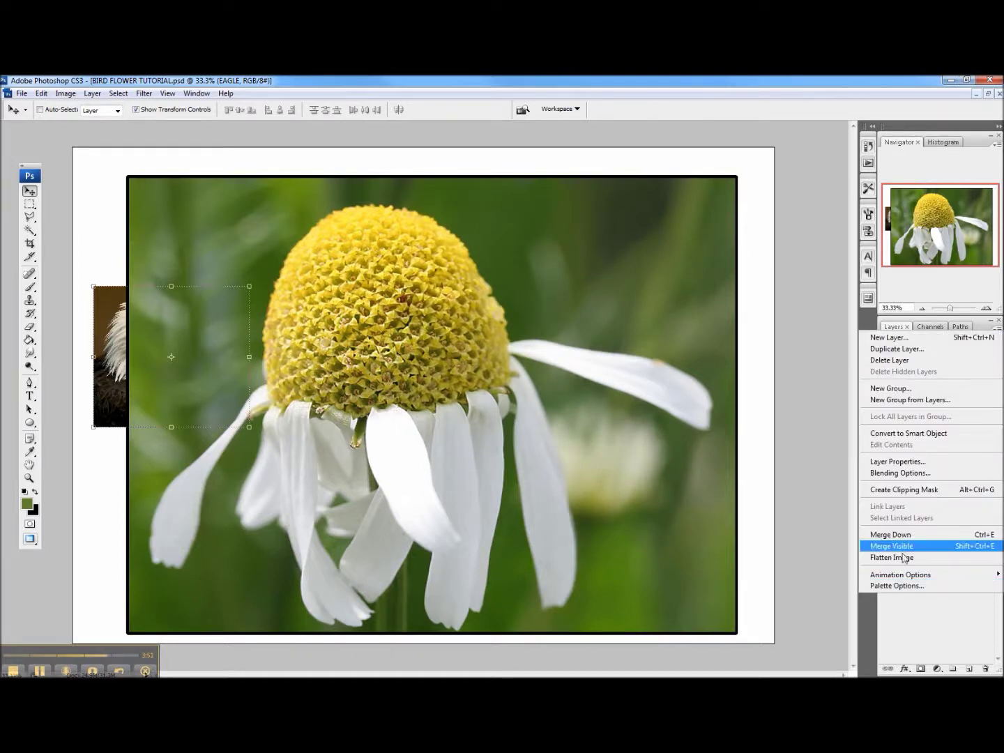
pyautogui.click(900, 587)
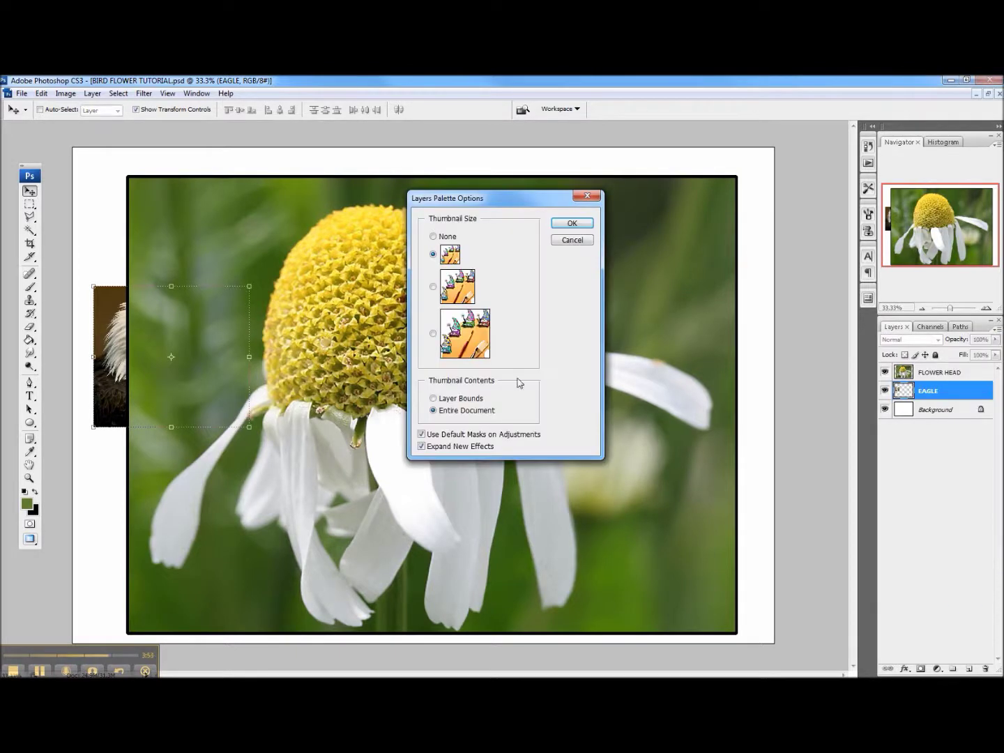
pyautogui.click(434, 335)
pyautogui.click(449, 397)
pyautogui.click(450, 409)
pyautogui.click(571, 223)
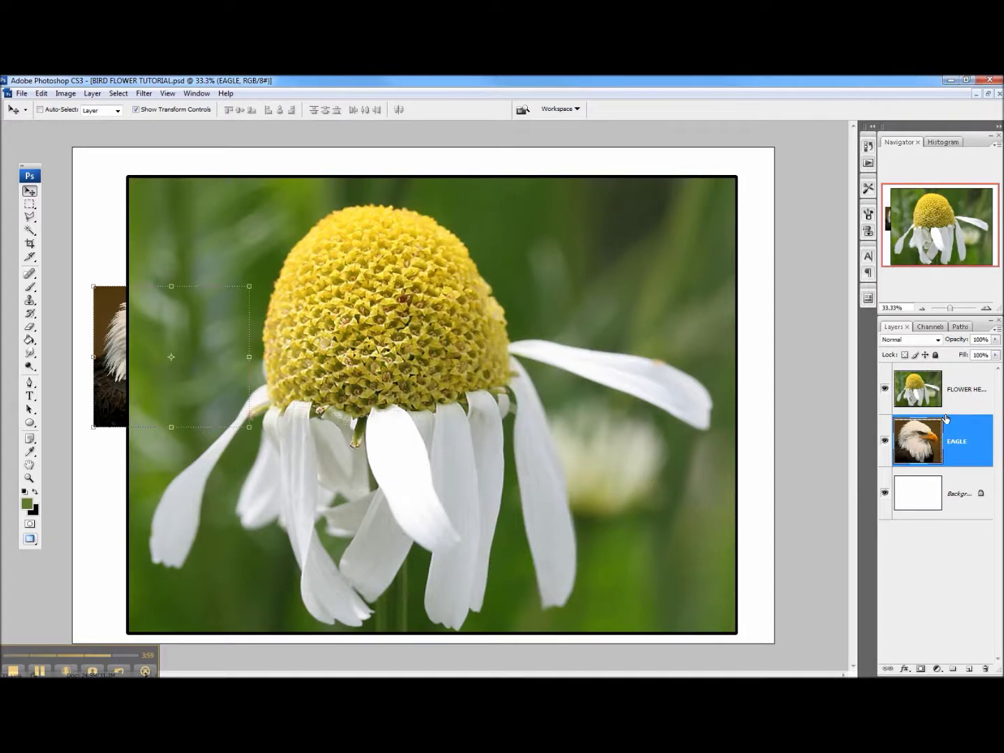
# - Duplicate the EAGLE layer within the document, and make two further duplicates, each from the newest copy
pyautogui.rightClick(972, 448)
pyautogui.click(911, 202)
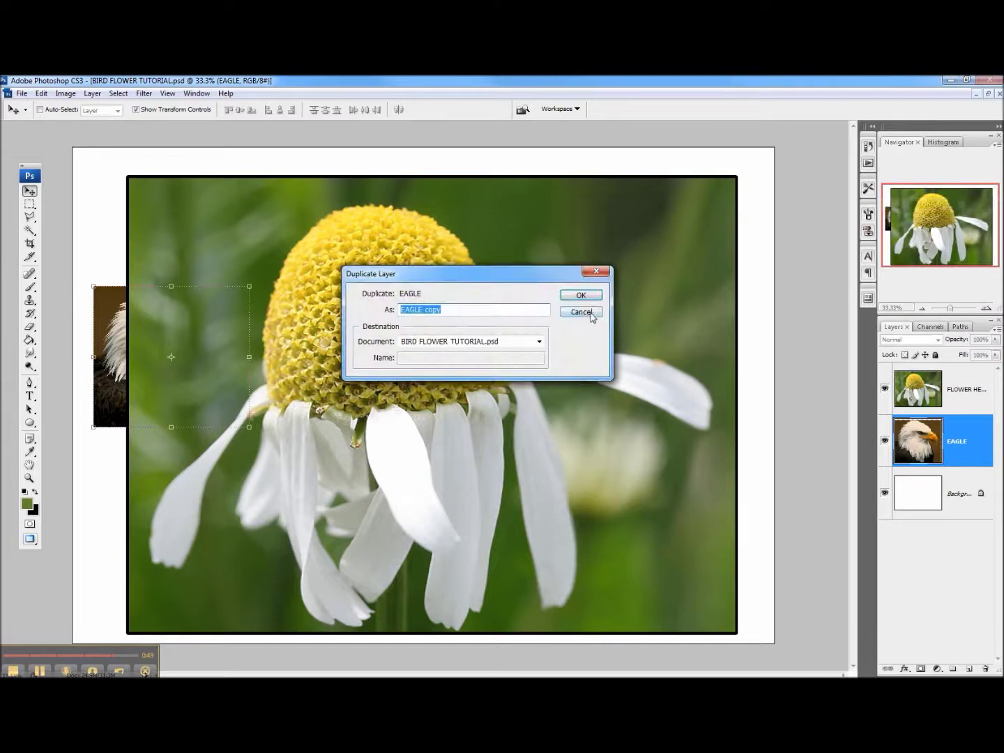
pyautogui.press('Return')
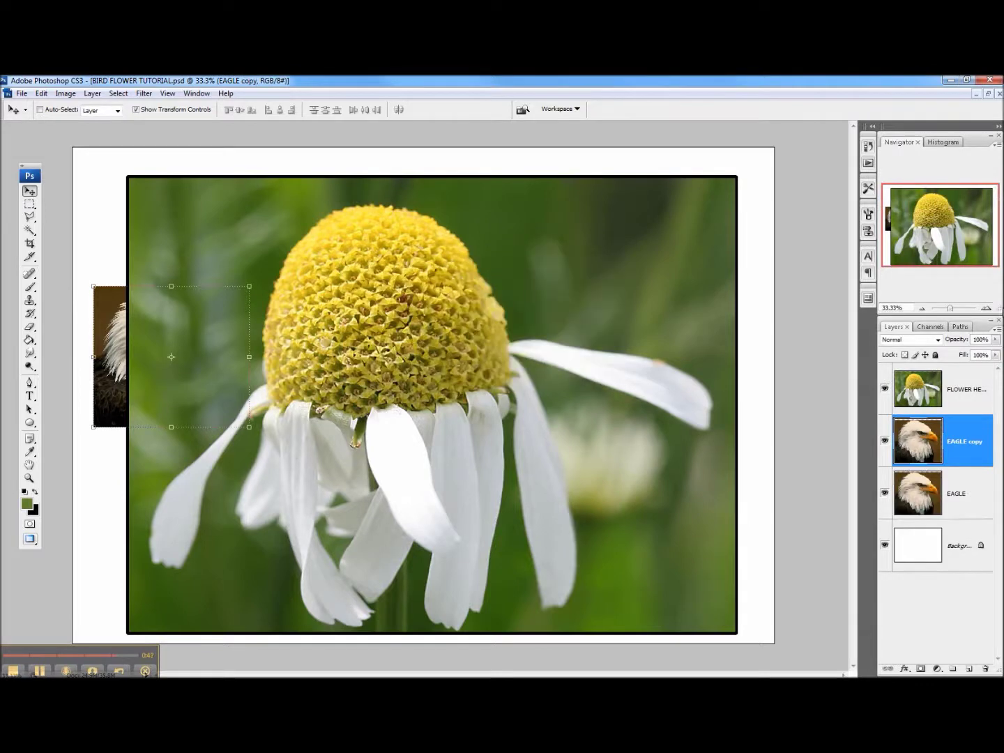
pyautogui.click(997, 325)
pyautogui.click(931, 347)
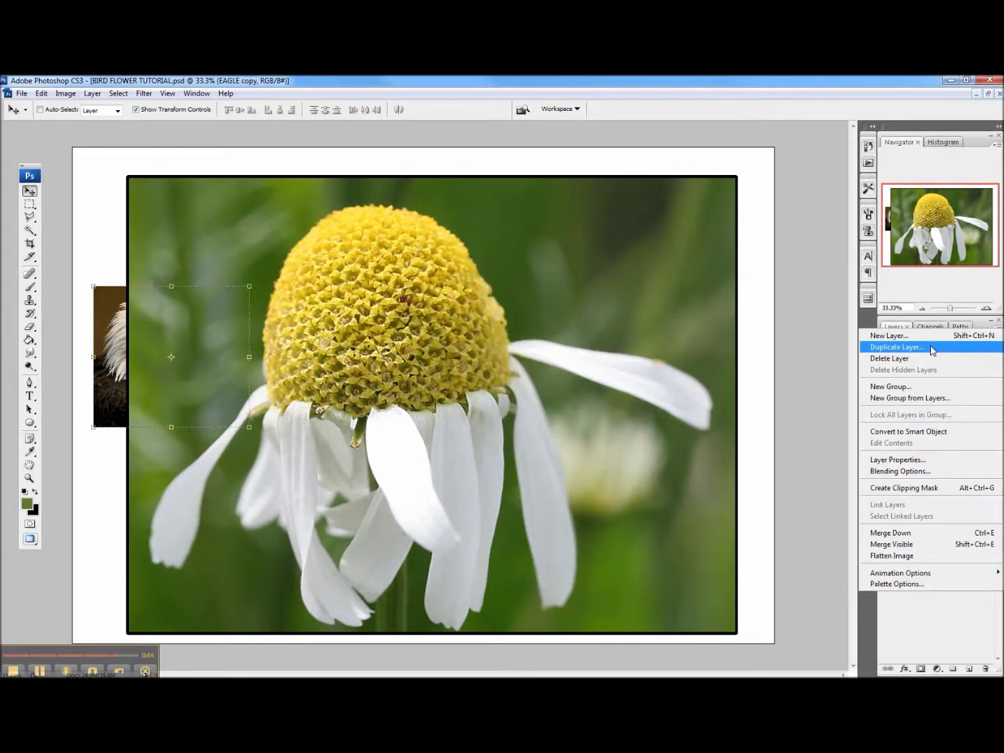
pyautogui.click(932, 348)
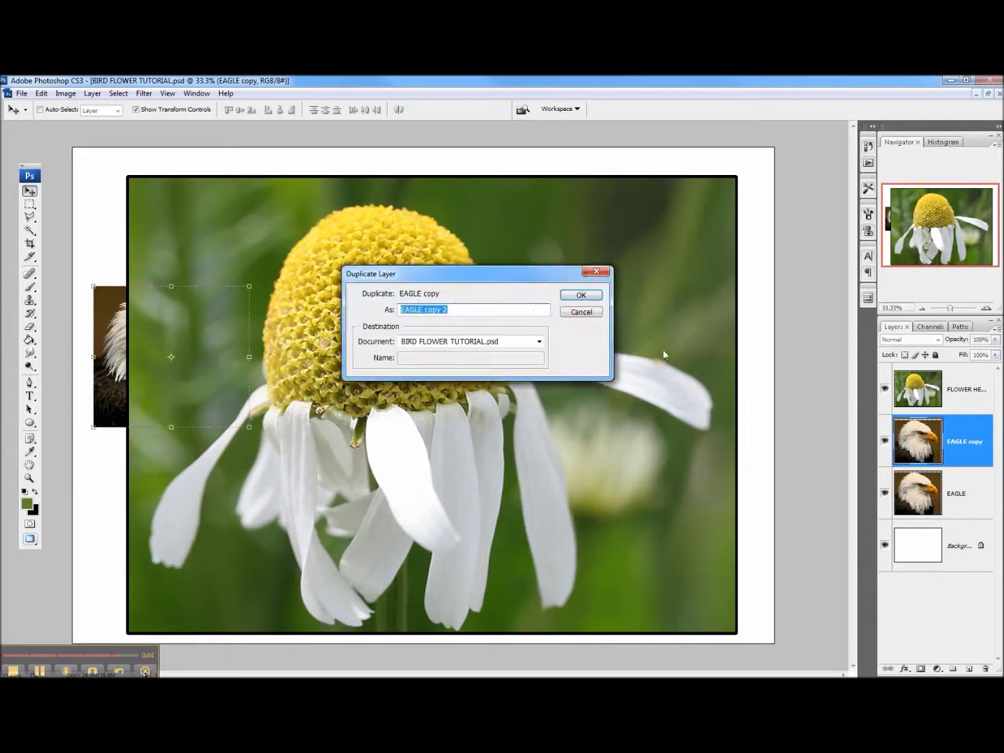
pyautogui.click(581, 296)
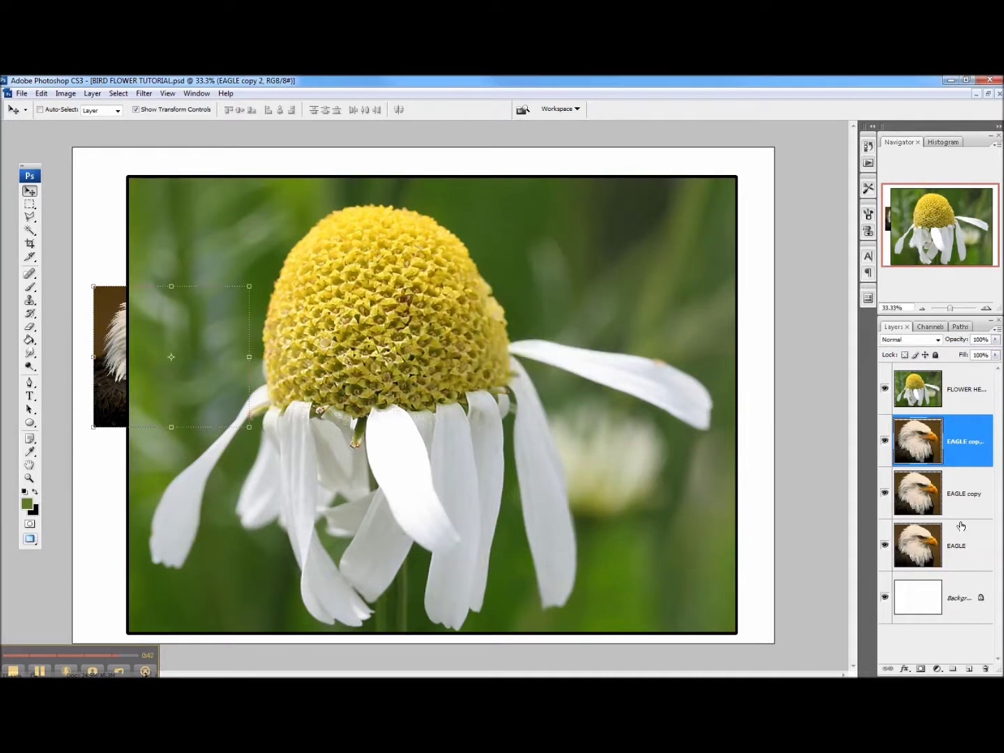
pyautogui.moveTo(971, 460); pyautogui.dragTo(970, 669)
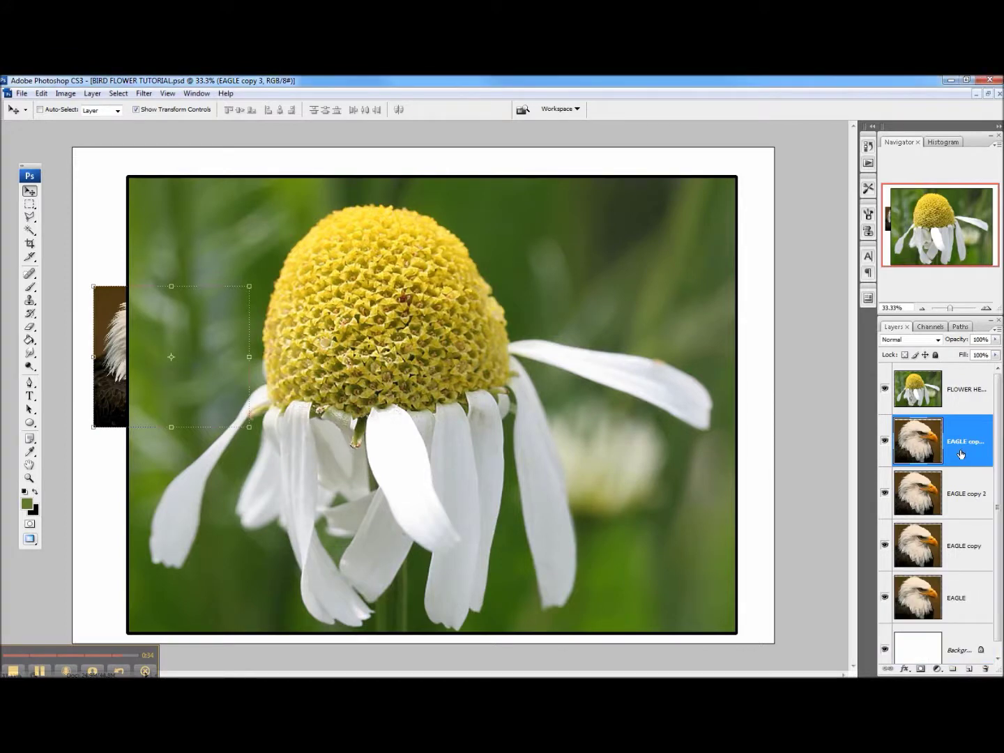
# - Duplicate the FLOWER HEAD layer and make a second duplicate from that copy with the default name
pyautogui.moveTo(963, 394); pyautogui.dragTo(969, 668)
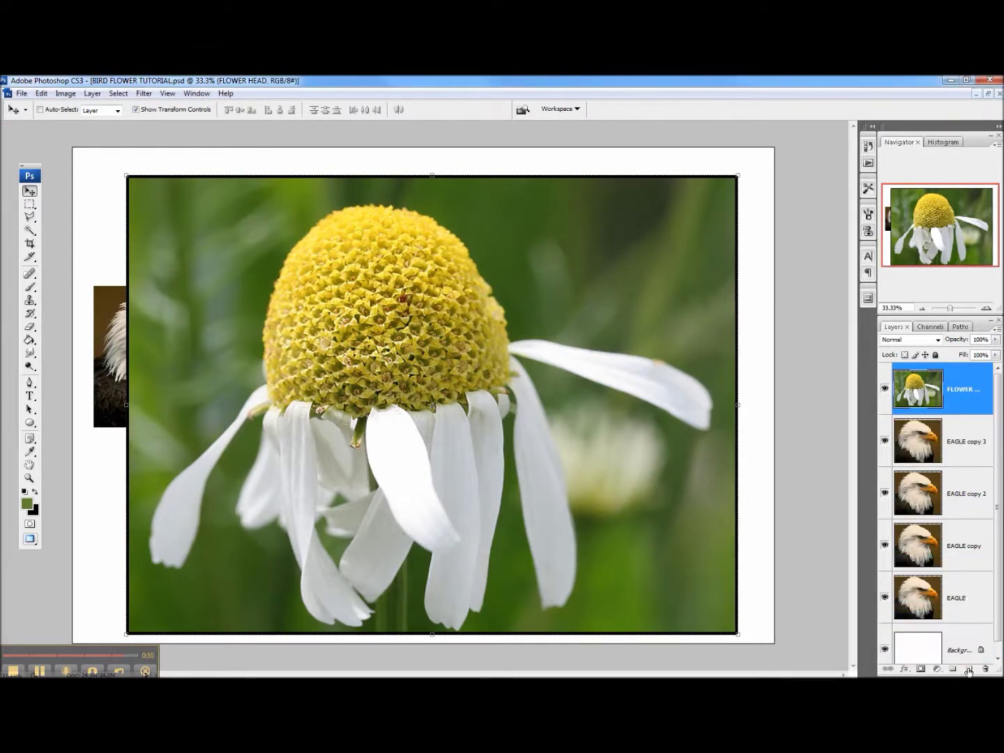
pyautogui.rightClick(962, 410)
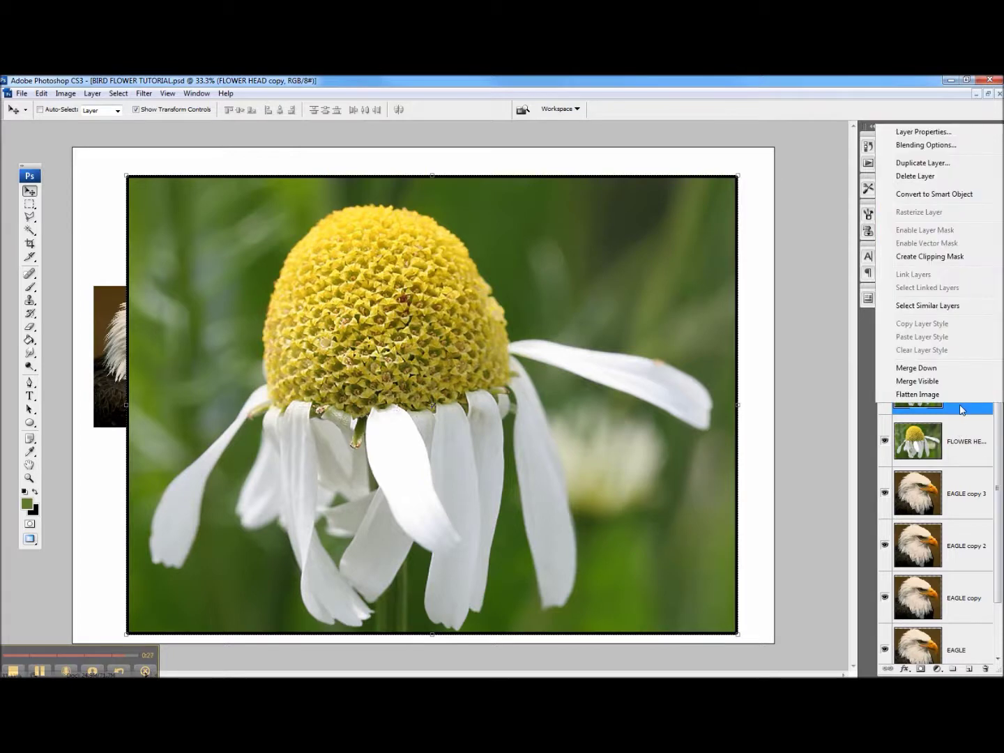
pyautogui.click(920, 163)
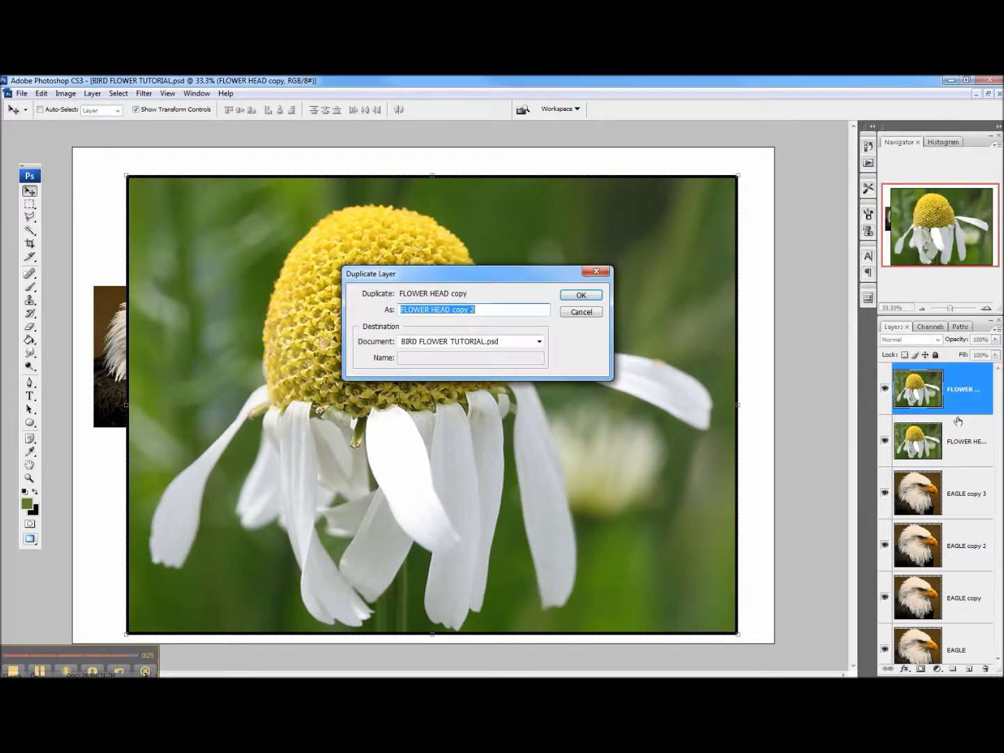
pyautogui.click(580, 296)
# - Delete both copies of the FLOWER HEAD layer, keeping the original
pyautogui.scroll(-2, 999, 512)
pyautogui.scroll(2, 1000, 512)
pyautogui.moveTo(957, 401); pyautogui.dragTo(984, 669)
pyautogui.rightClick(951, 398)
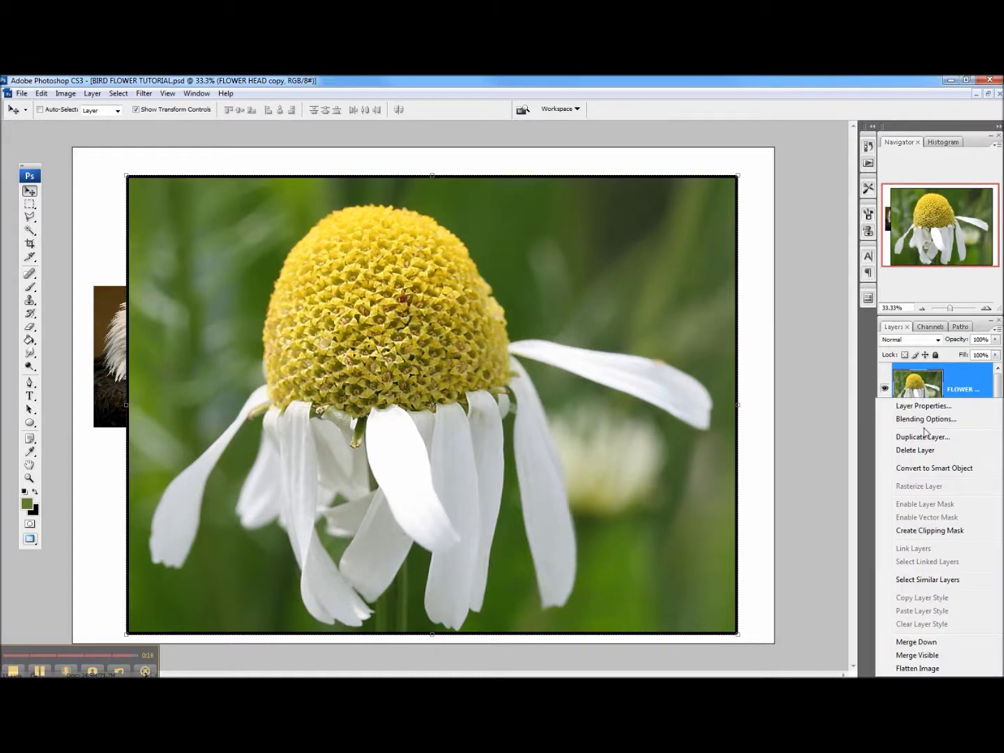
pyautogui.click(918, 451)
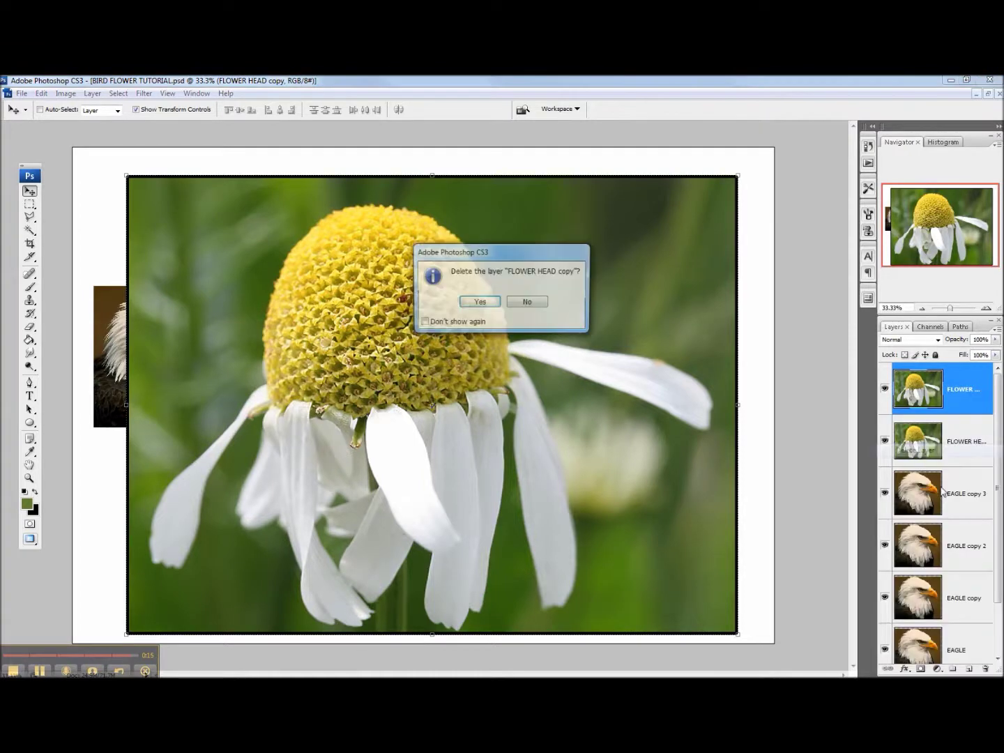
pyautogui.click(480, 303)
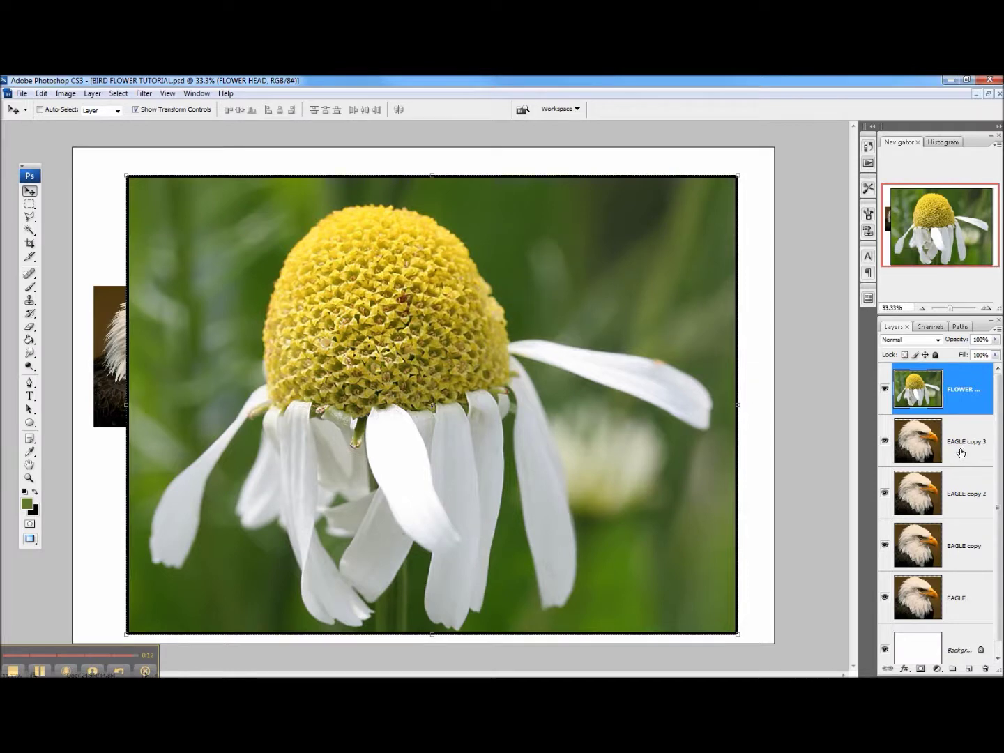
# - Select the three EAGLE copy layers together and delete them
pyautogui.click(960, 453)
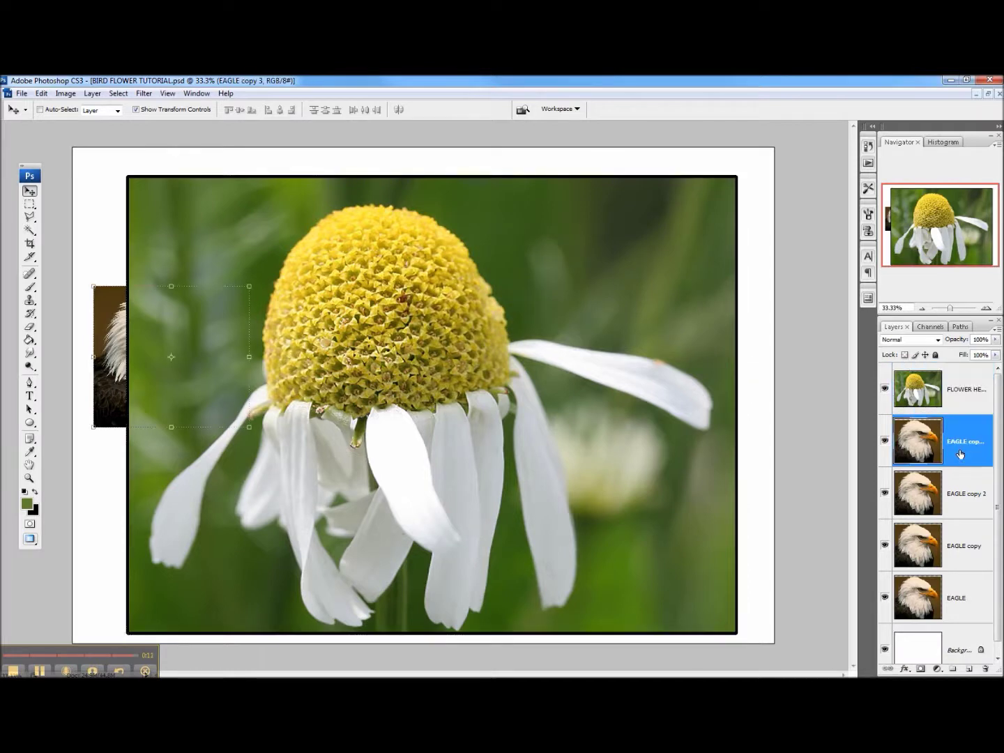
pyautogui.keyDown('shift'); pyautogui.click(963, 551); pyautogui.keyUp('shift')
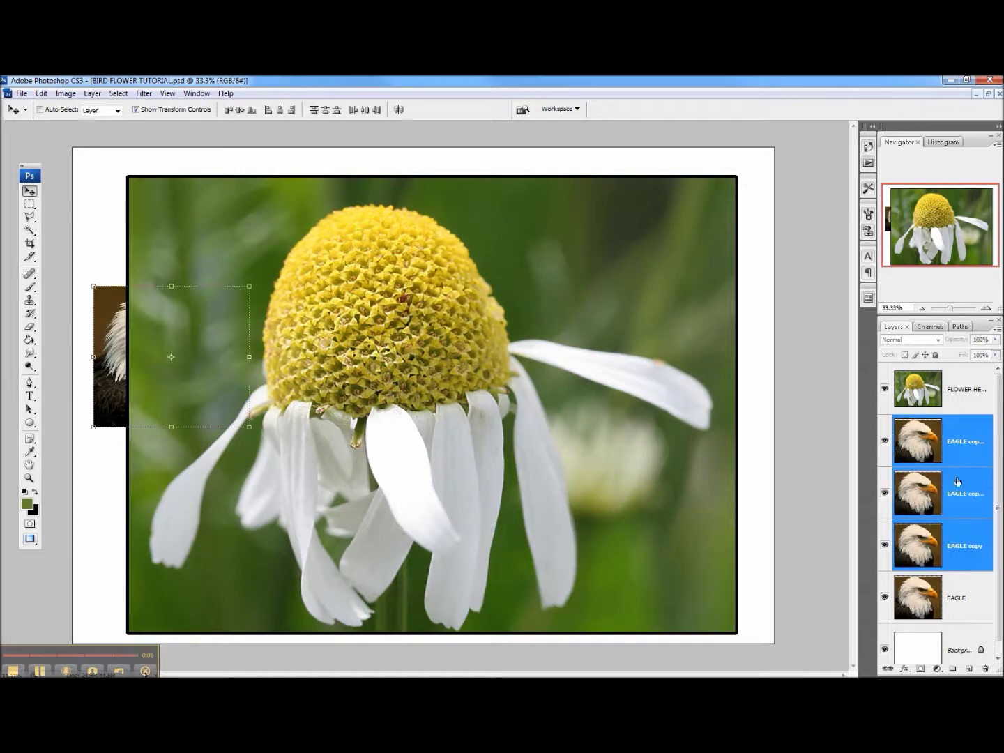
pyautogui.moveTo(964, 548); pyautogui.dragTo(983, 668)
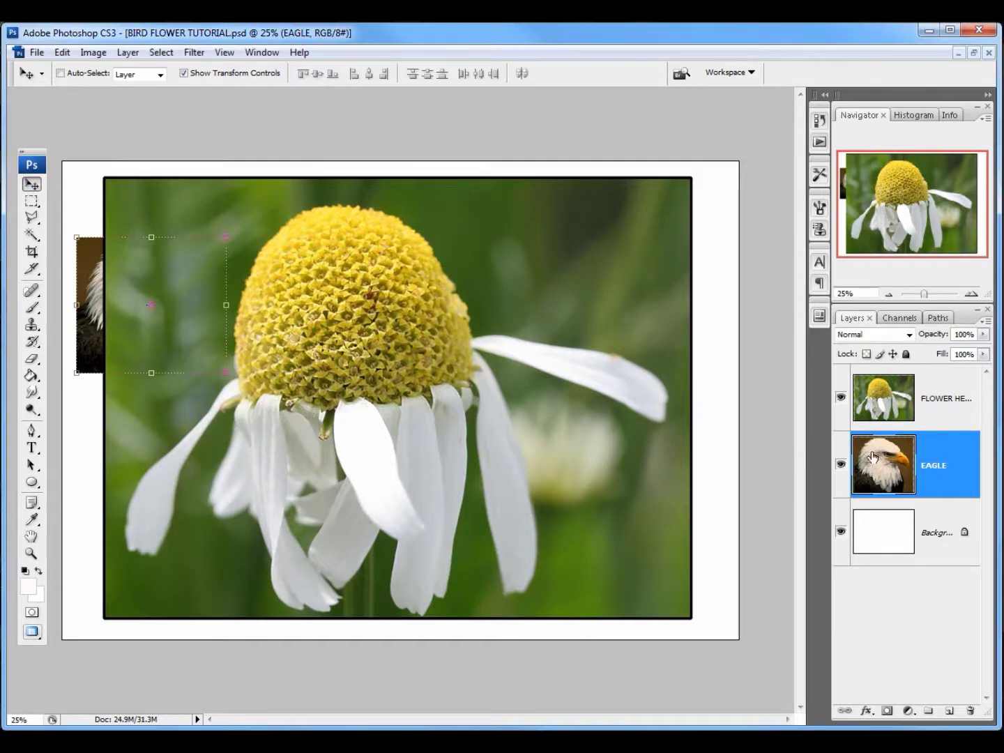
# - Place the EAGLE layer above FLOWER HEAD in the stacking order and move the eagle picture onto the lower part of the yellow flower head
pyautogui.moveTo(895, 474); pyautogui.dragTo(945, 384)
pyautogui.moveTo(178, 331); pyautogui.dragTo(403, 372)
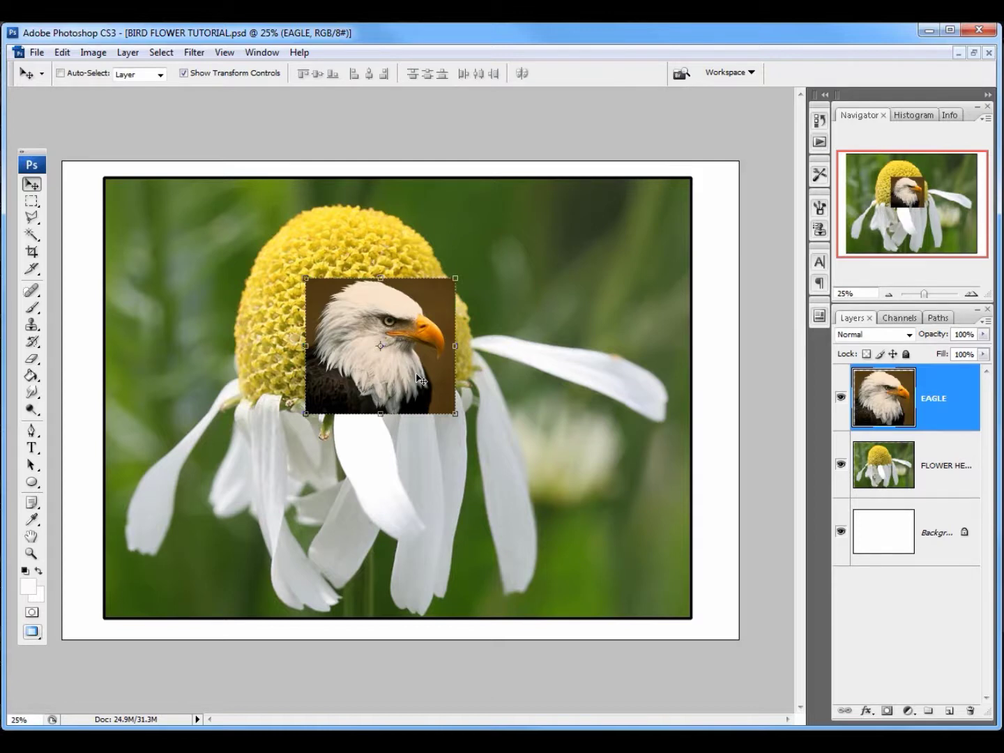
# - Free-transform the eagle picture to about 220% width and 222% height so it covers the yellow flower head, and apply it
pyautogui.hotkey('ctrl', 't')
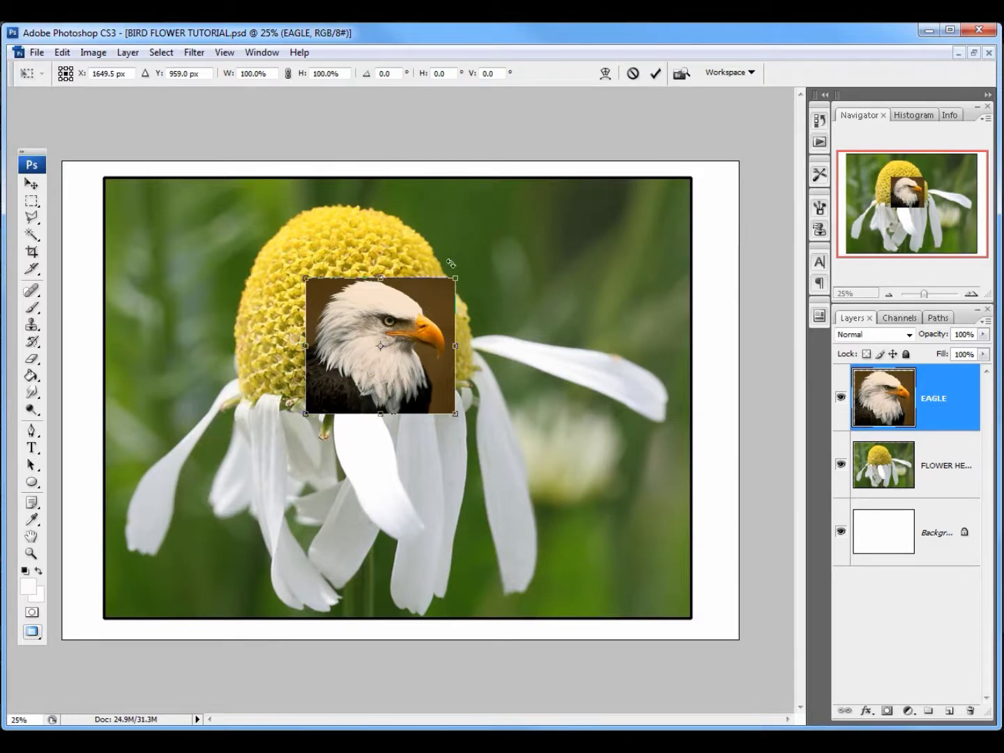
pyautogui.moveTo(468, 348)
pyautogui.mouseDown()
pyautogui.moveTo(620, 347)
pyautogui.moveTo(434, 348)
pyautogui.moveTo(603, 361)
pyautogui.moveTo(469, 349)
pyautogui.mouseUp()
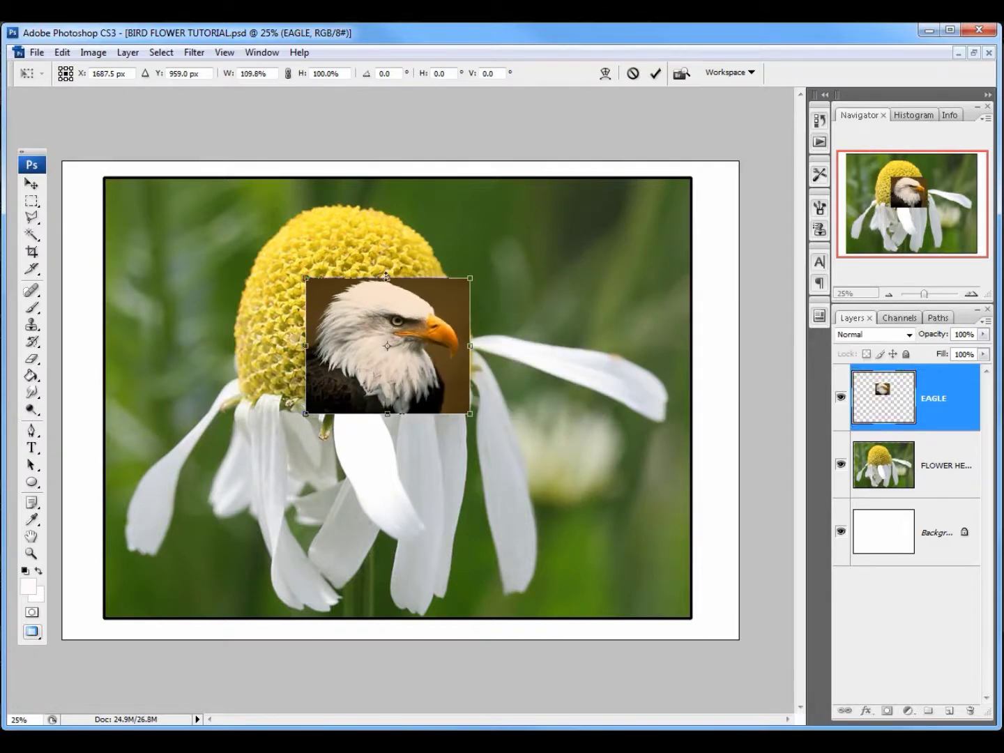
pyautogui.moveTo(387, 273)
pyautogui.mouseDown()
pyautogui.moveTo(387, 198)
pyautogui.moveTo(386, 286)
pyautogui.moveTo(386, 263)
pyautogui.mouseUp()
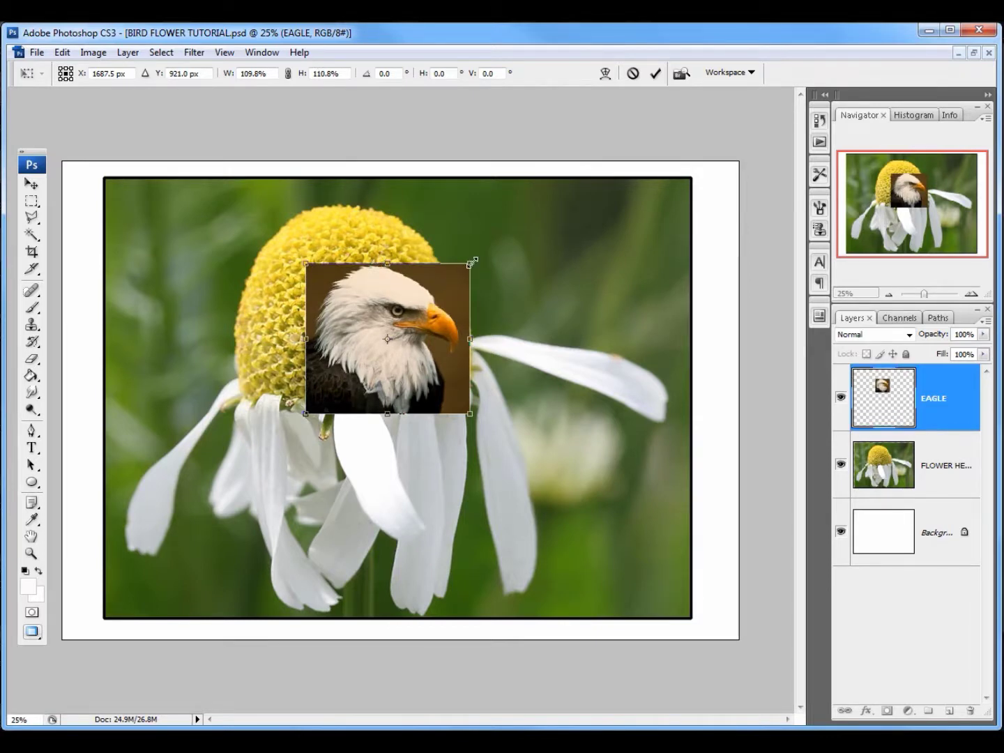
pyautogui.moveTo(472, 262); pyautogui.dragTo(561, 217)
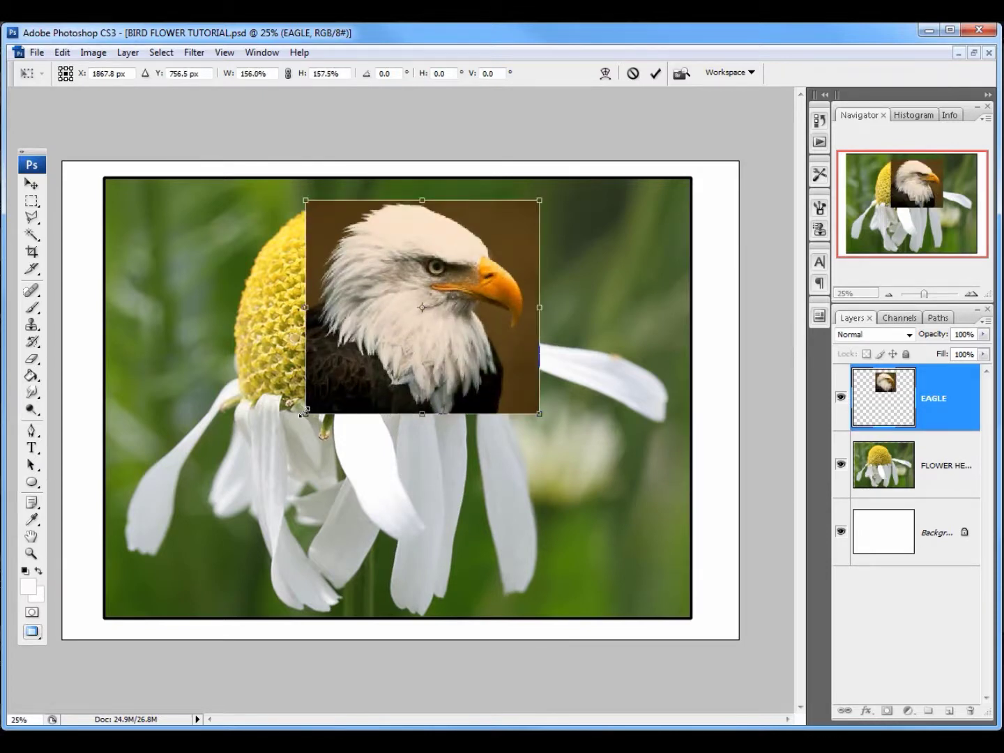
pyautogui.moveTo(305, 411); pyautogui.dragTo(209, 501)
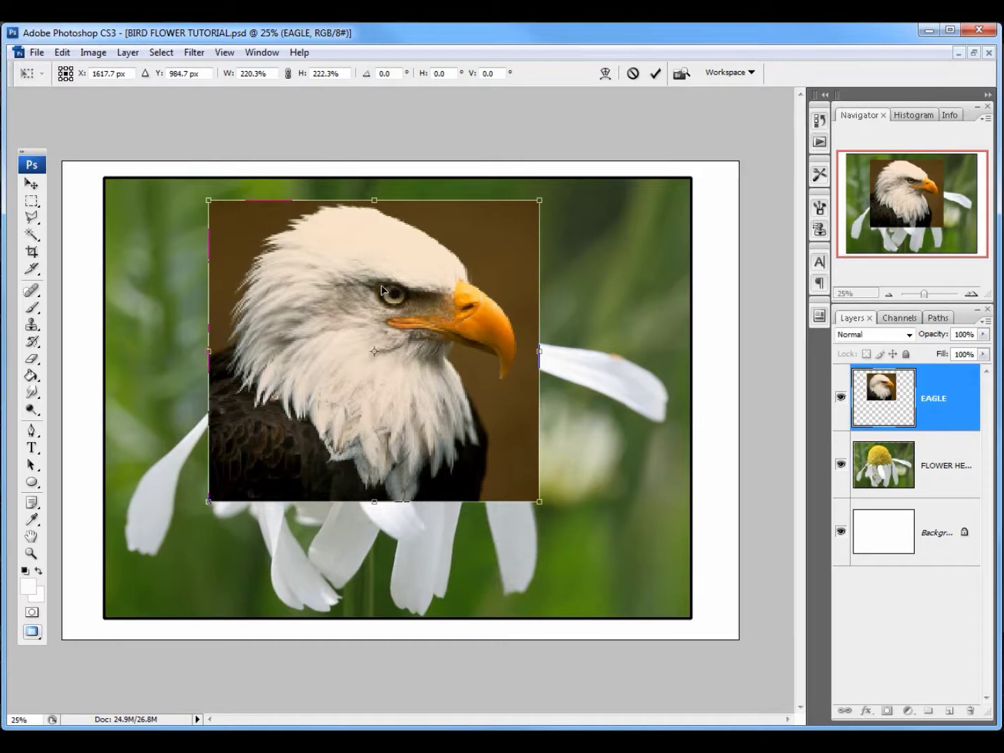
pyautogui.click(656, 74)
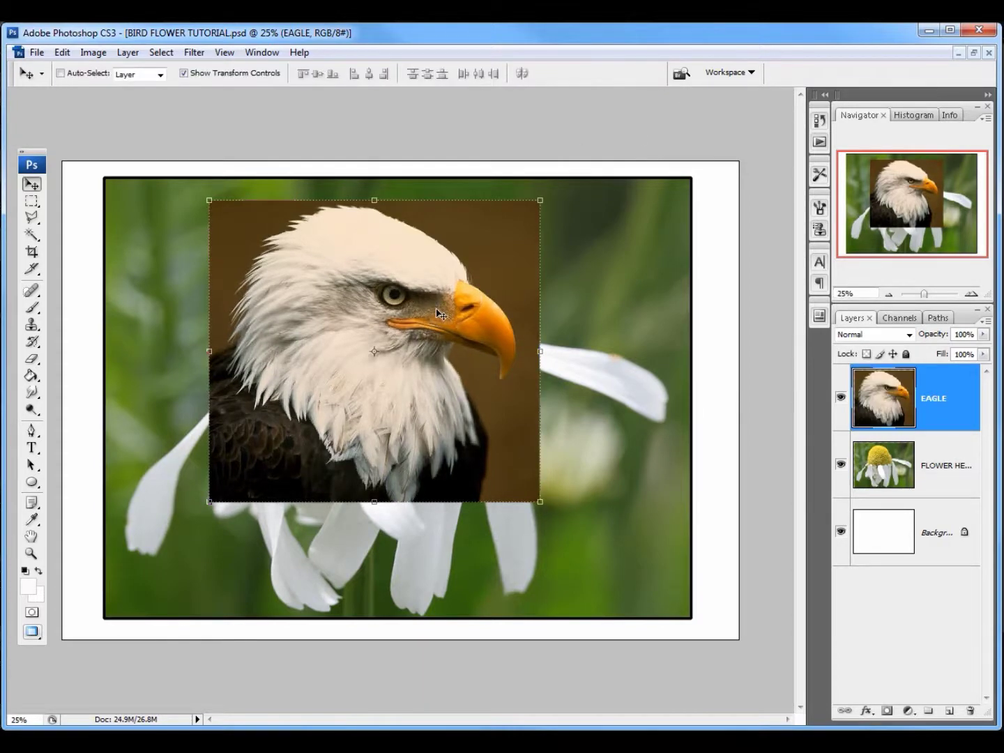
# - Move the eagle picture slightly lower over the flower head and make a rectangular selection around the eagle's eye
pyautogui.moveTo(439, 322); pyautogui.dragTo(447, 349)
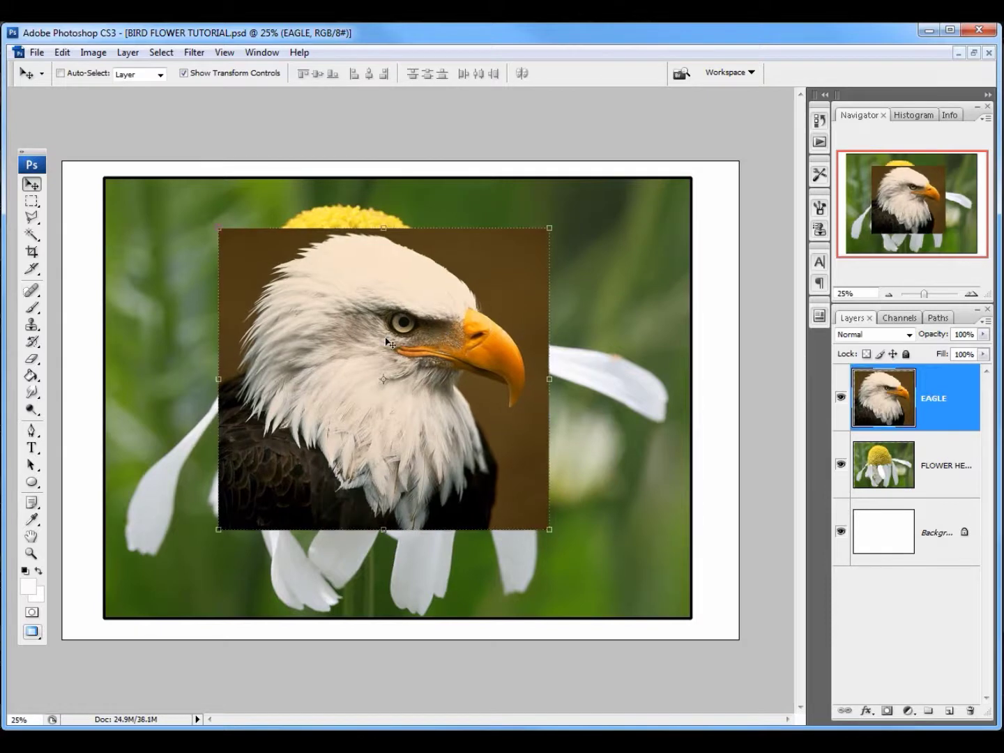
pyautogui.moveTo(369, 394); pyautogui.dragTo(351, 400)
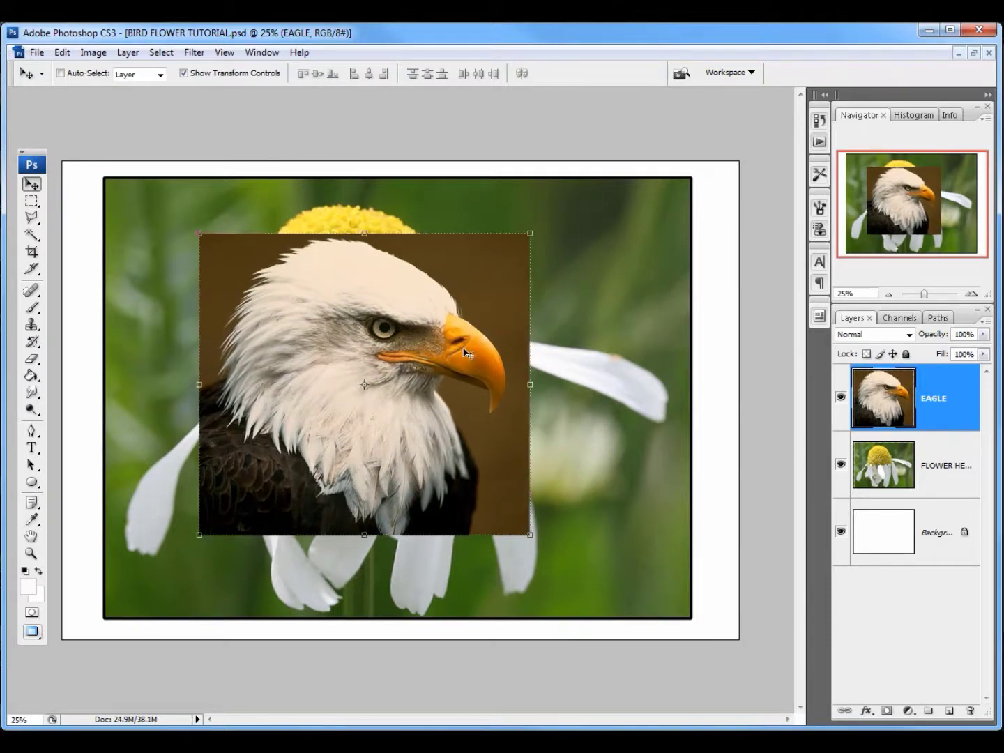
pyautogui.click(32, 203)
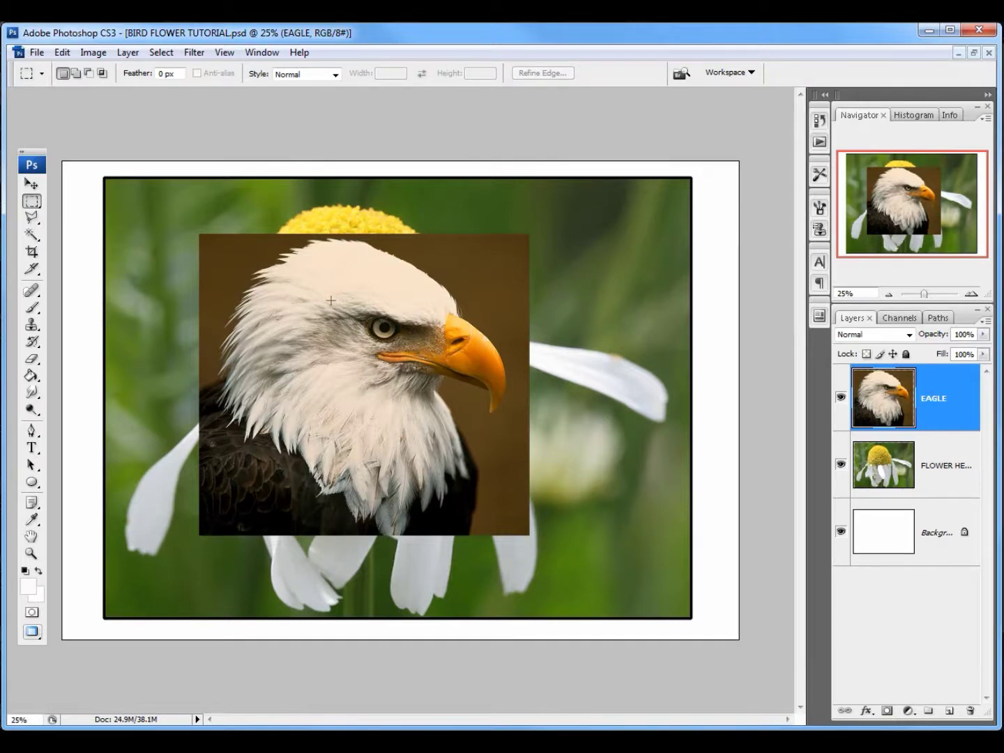
pyautogui.moveTo(408, 330); pyautogui.dragTo(428, 356)
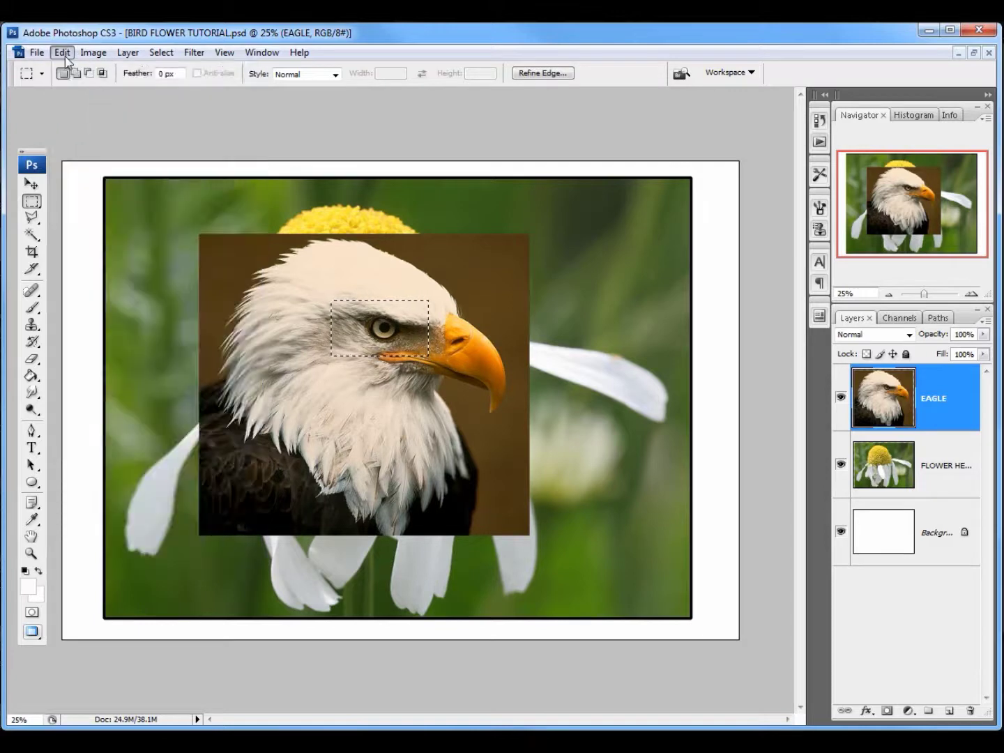
# - Copy the selected eye area of the EAGLE layer and paste it as a new layer
pyautogui.click(65, 54)
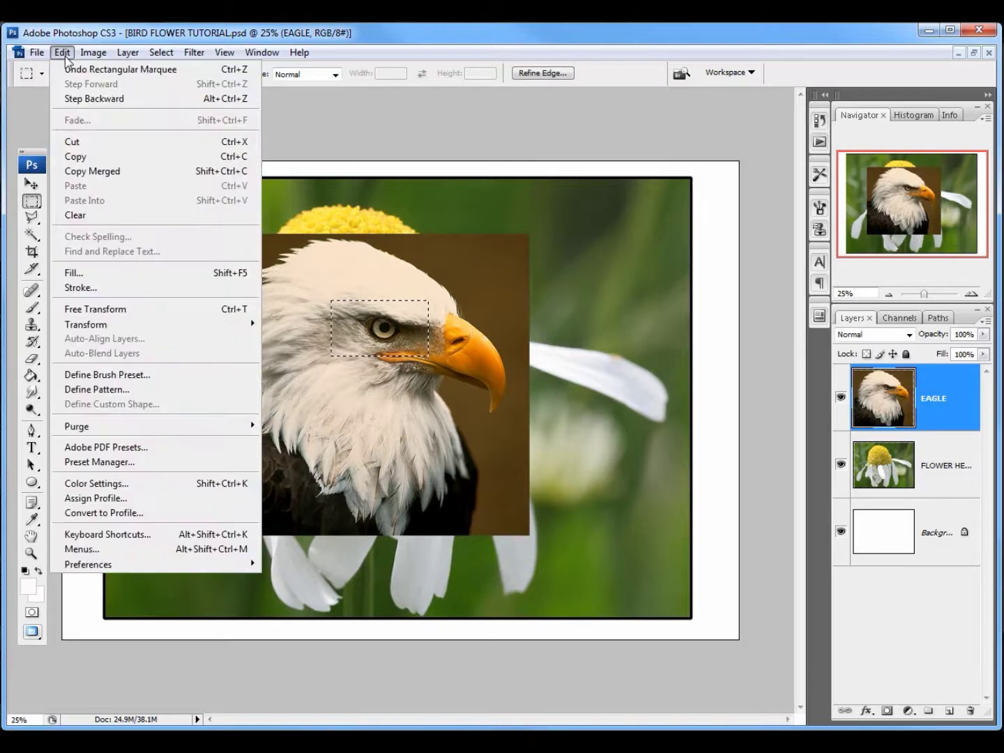
pyautogui.click(82, 156)
pyautogui.click(61, 52)
pyautogui.click(75, 186)
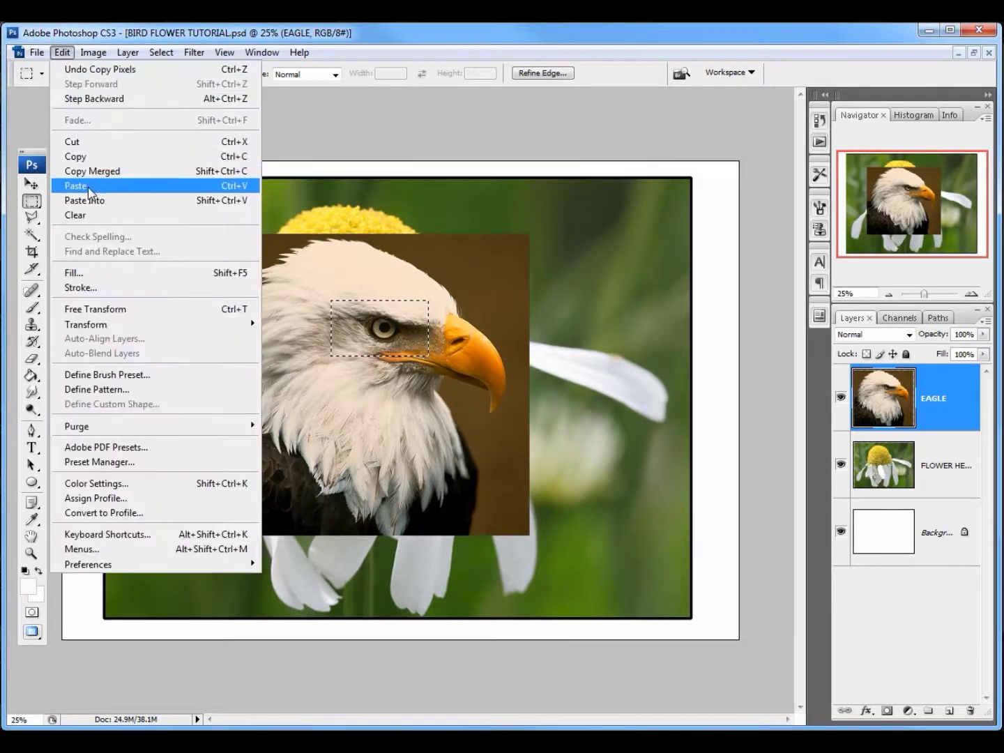
pyautogui.click(76, 185)
# - Hide and reshow the EAGLE layer to inspect the pasted eye patch, and move the patch to the flower picture's upper-right area
pyautogui.click(31, 184)
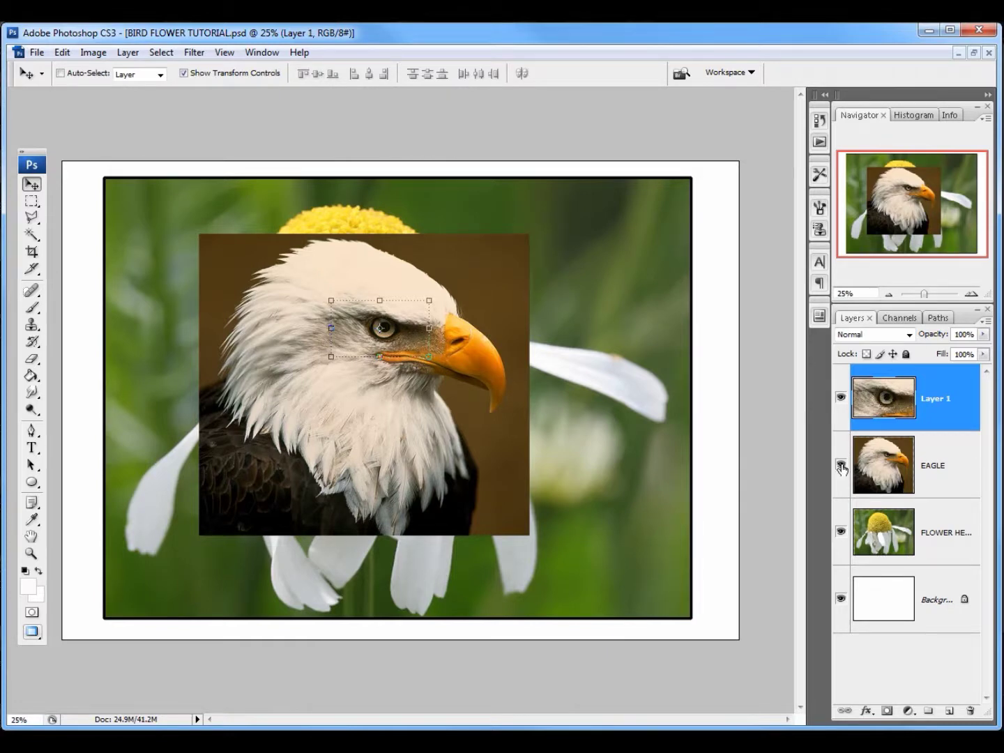
pyautogui.click(841, 467)
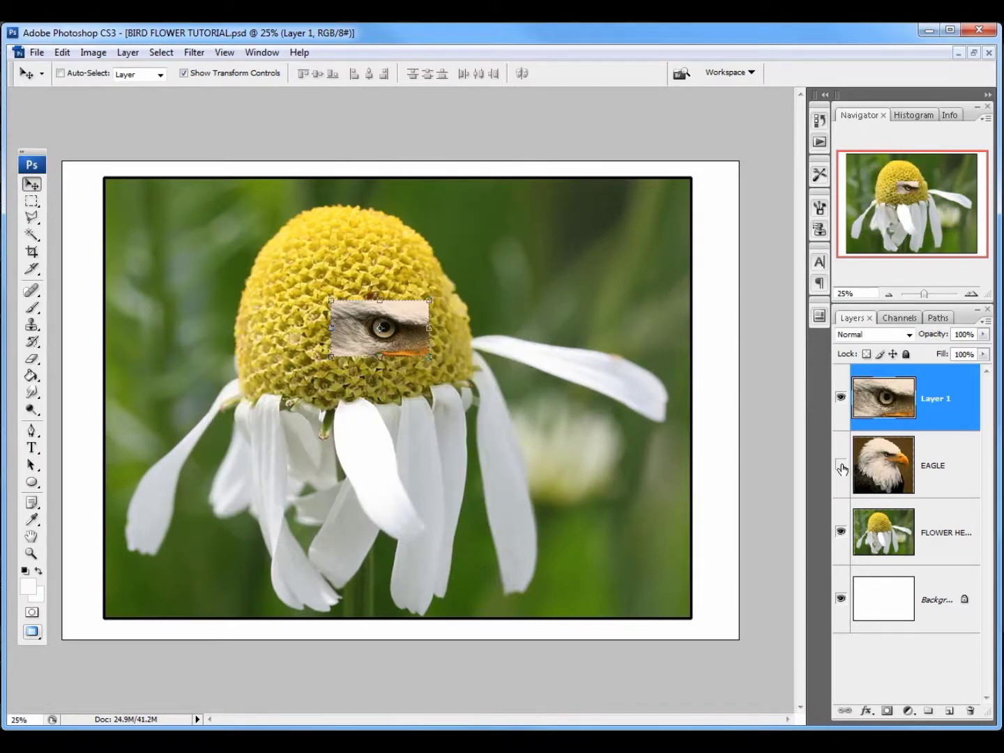
pyautogui.click(842, 468)
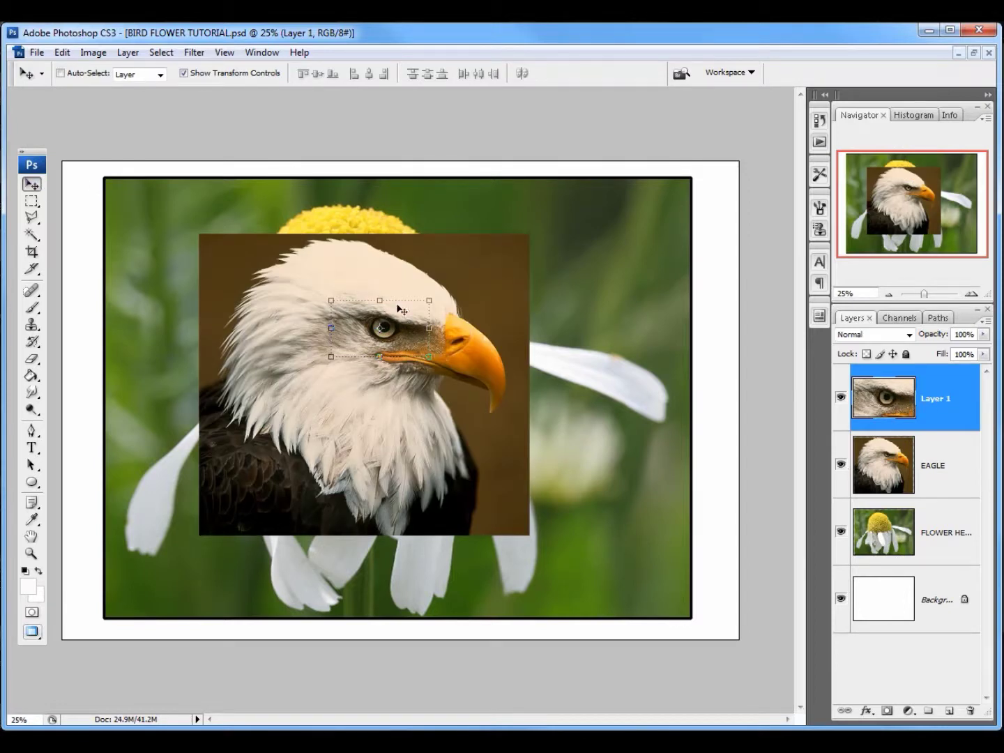
pyautogui.moveTo(400, 311); pyautogui.dragTo(625, 222)
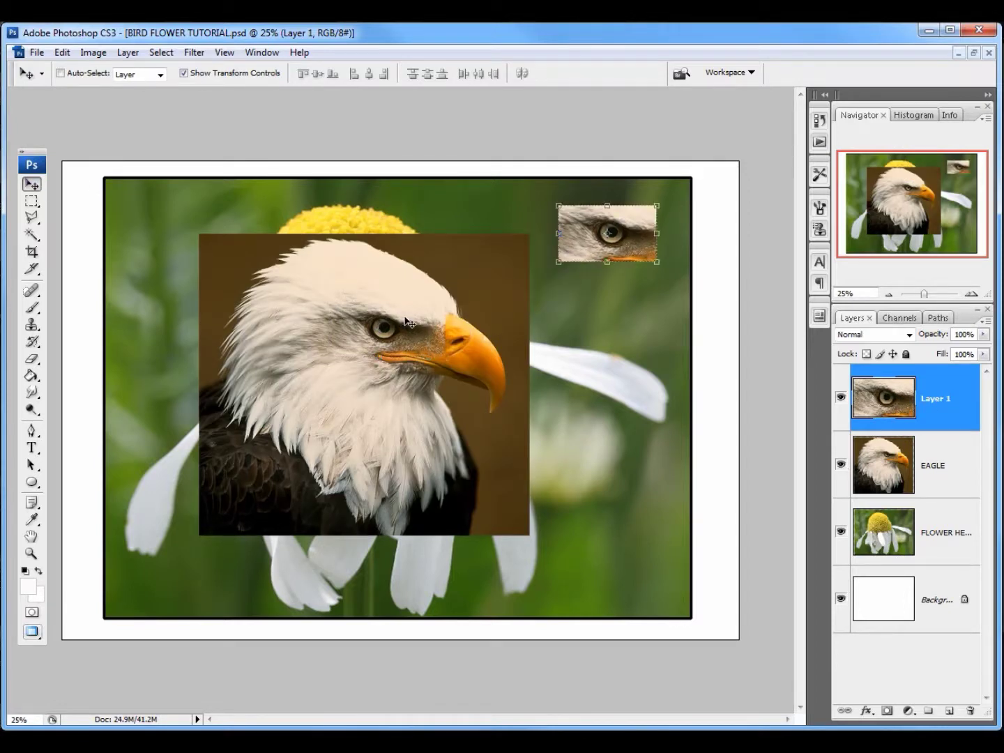
# - Make a rectangular selection around the eagle's eye and beak, copy it from the EAGLE layer and paste it as a new layer
pyautogui.click(32, 202)
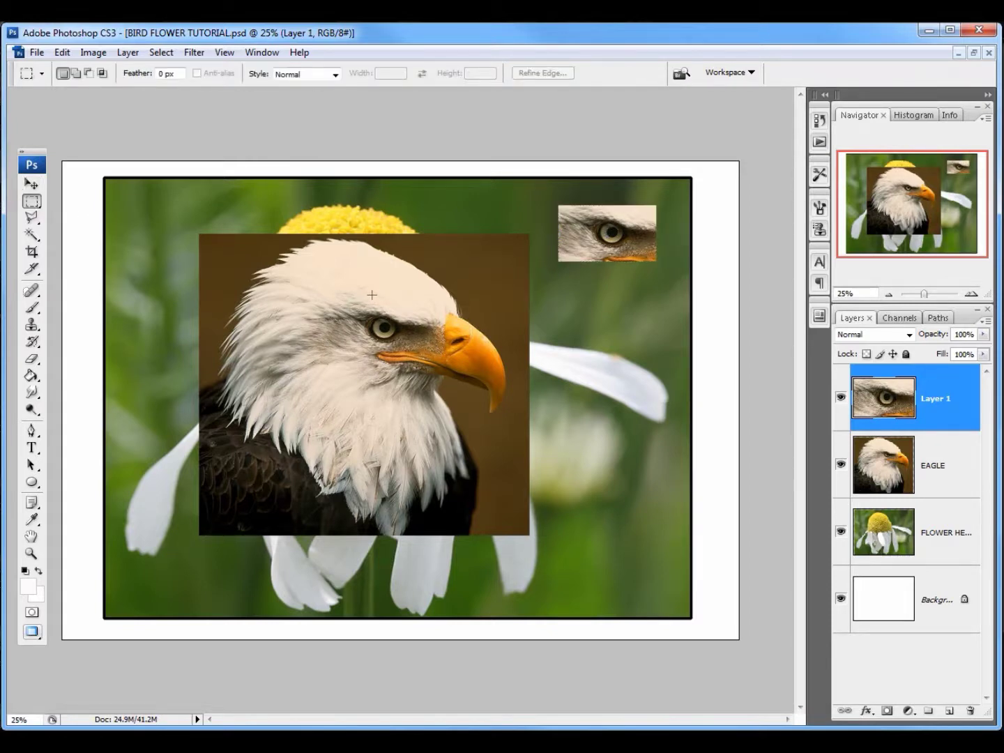
pyautogui.moveTo(420, 379); pyautogui.dragTo(487, 404)
pyautogui.moveTo(514, 419); pyautogui.dragTo(514, 419)
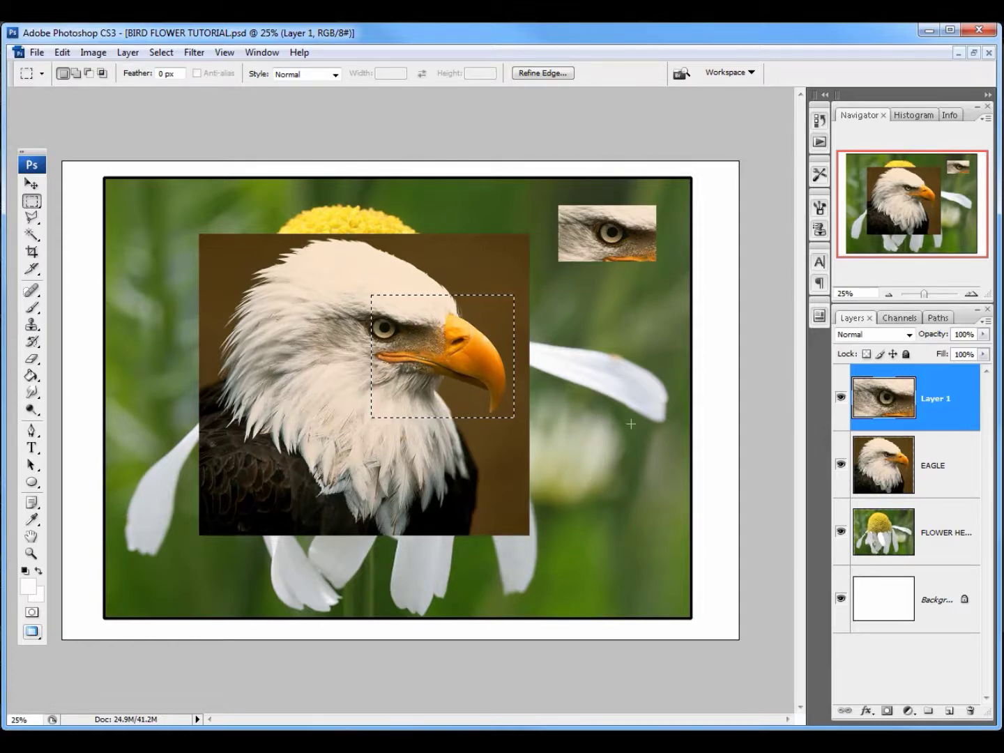
pyautogui.click(948, 475)
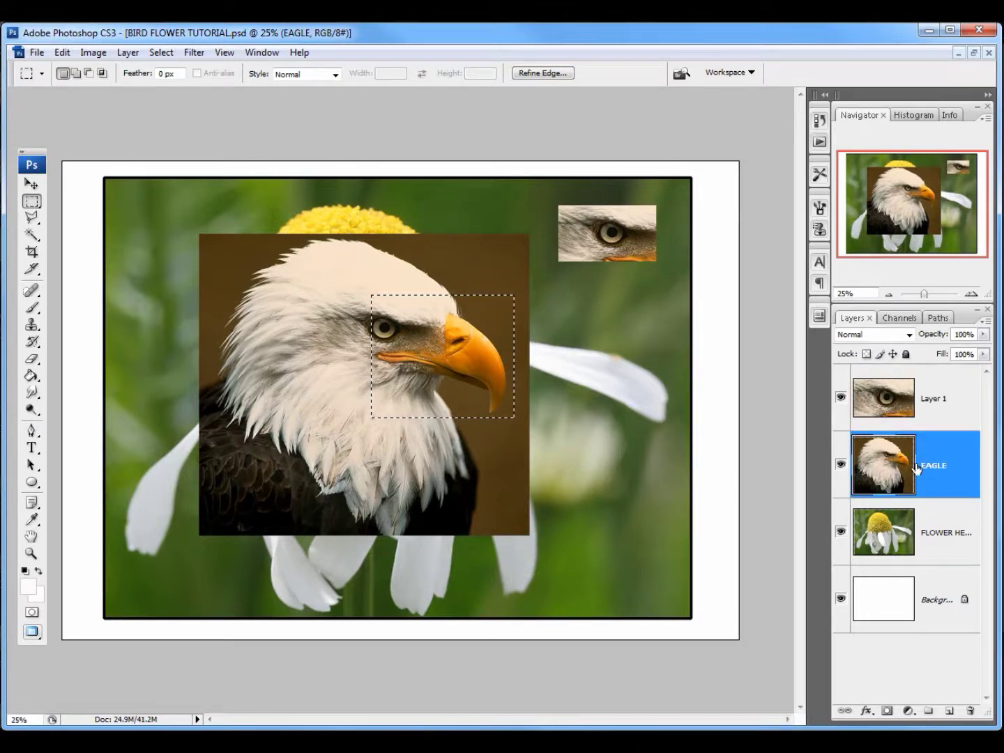
pyautogui.click(62, 53)
pyautogui.click(77, 156)
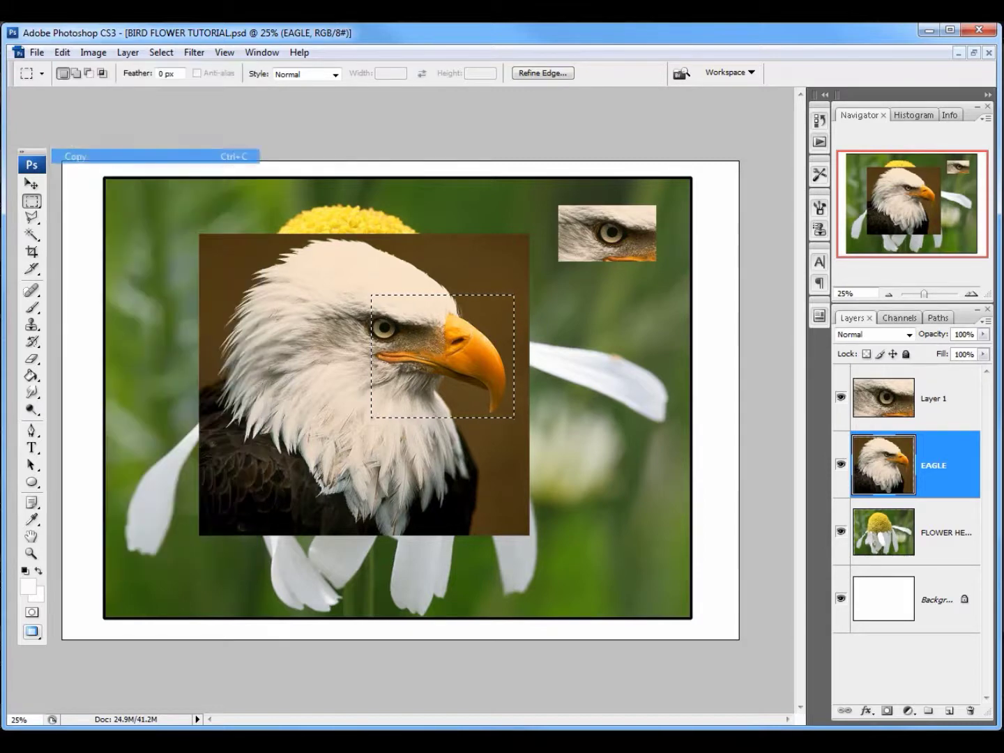
pyautogui.hotkey('alt', 'e')
pyautogui.click(75, 185)
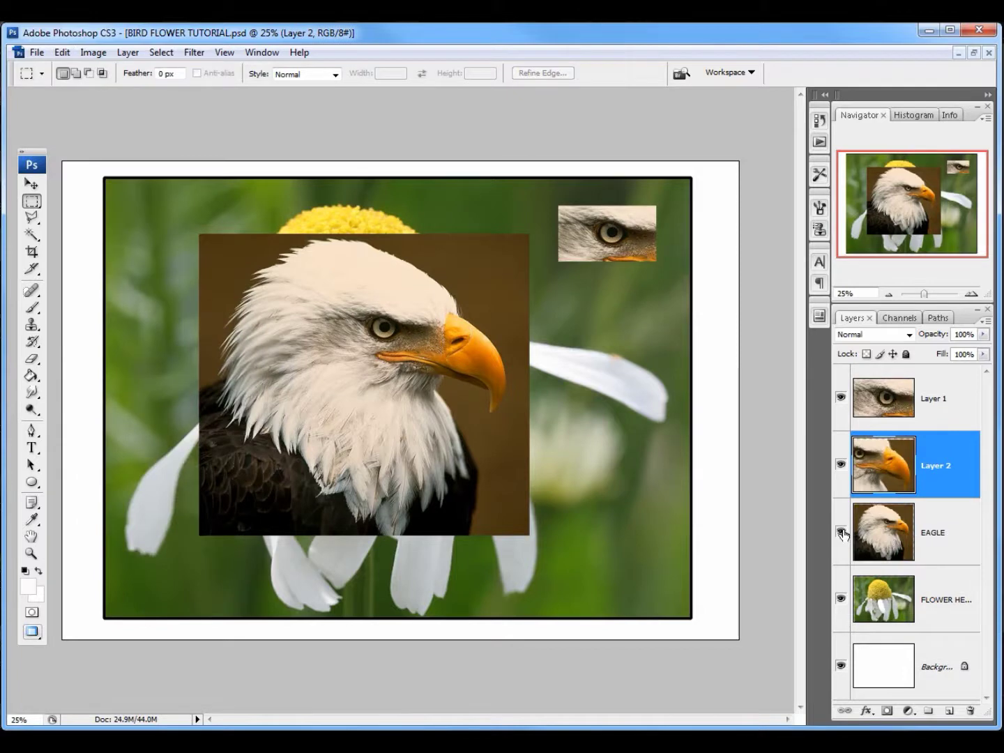
# - Hide the EAGLE layer and move the pasted beak patch against the right side of the yellow flower head
pyautogui.click(841, 533)
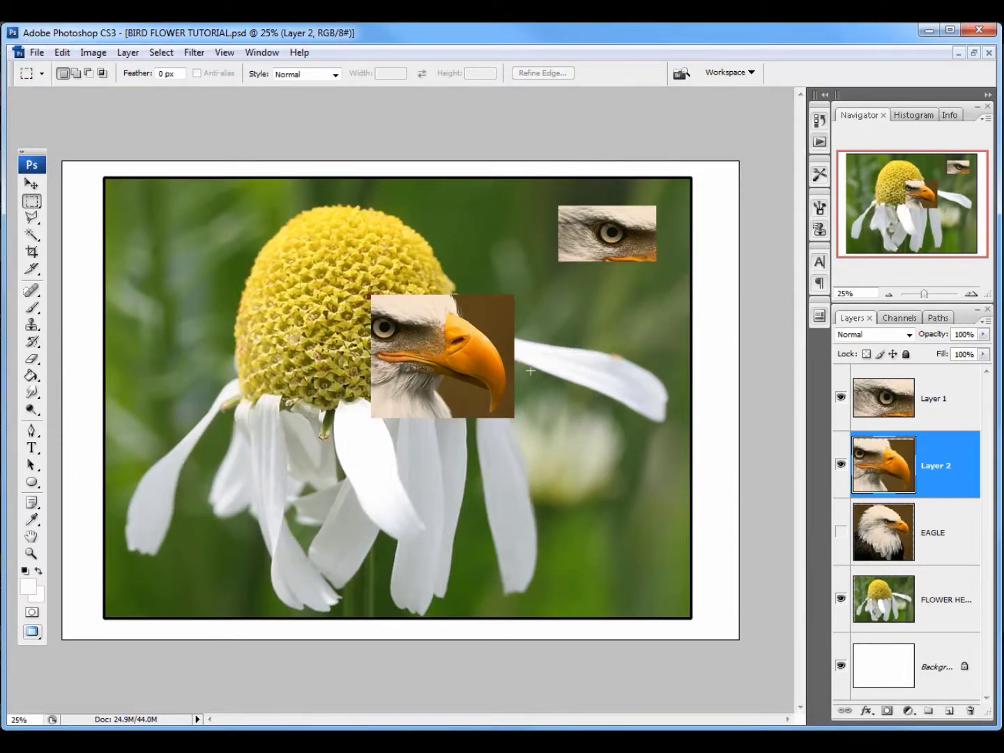
pyautogui.press('v')
pyautogui.moveTo(442, 352); pyautogui.dragTo(529, 370)
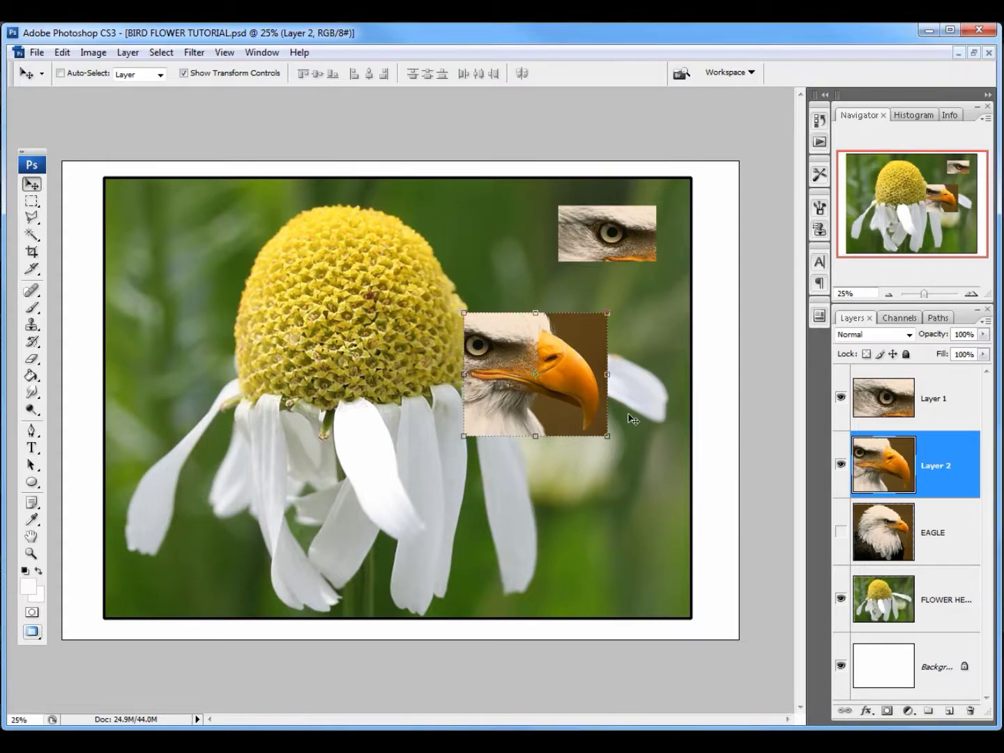
# - Sample the brown background beside the beak on Layer 2 with the Magic Wand at a tolerance of 1
pyautogui.click(970, 294)
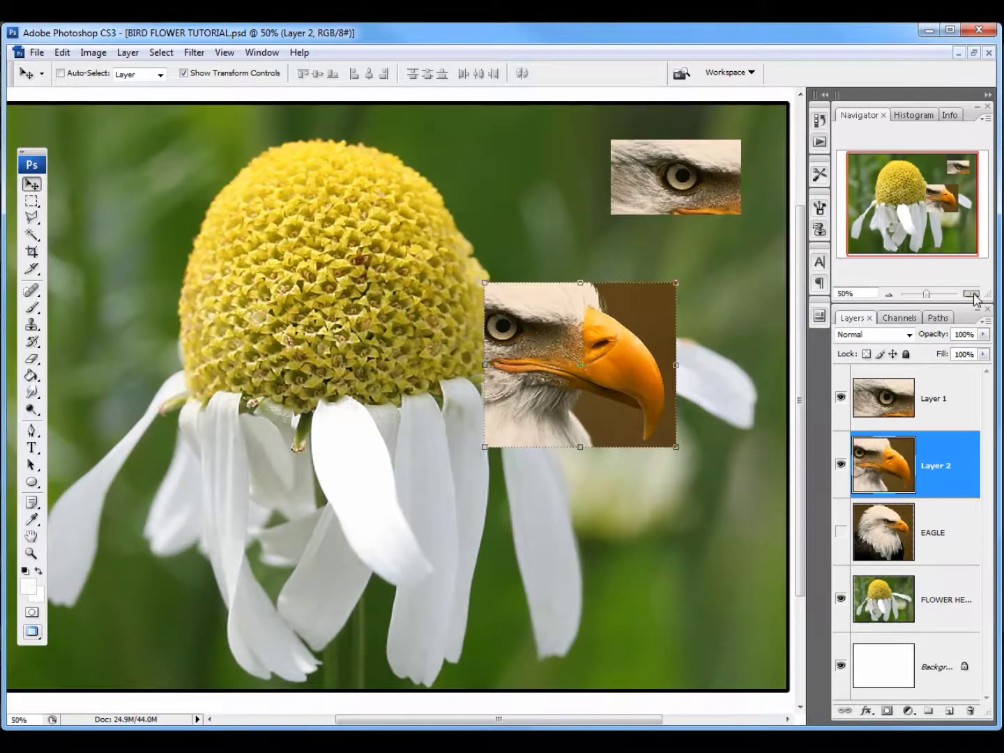
pyautogui.click(970, 294)
pyautogui.click(970, 294)
pyautogui.moveTo(927, 223); pyautogui.dragTo(958, 221)
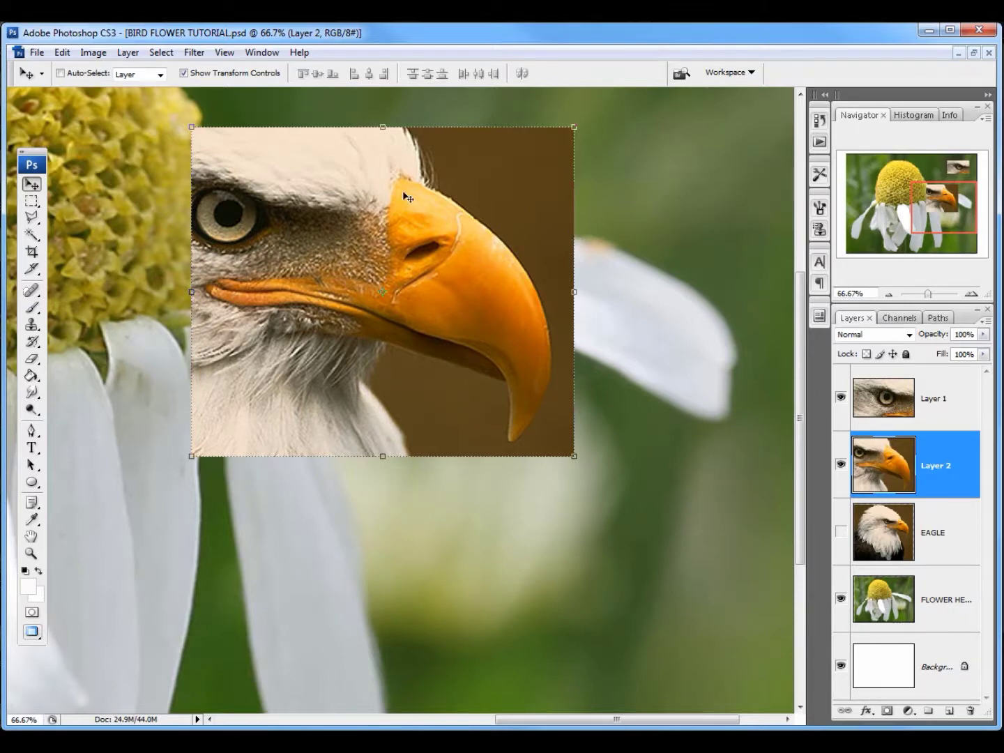
pyautogui.click(32, 235)
pyautogui.click(32, 235)
pyautogui.click(105, 248)
pyautogui.click(33, 236)
pyautogui.click(108, 249)
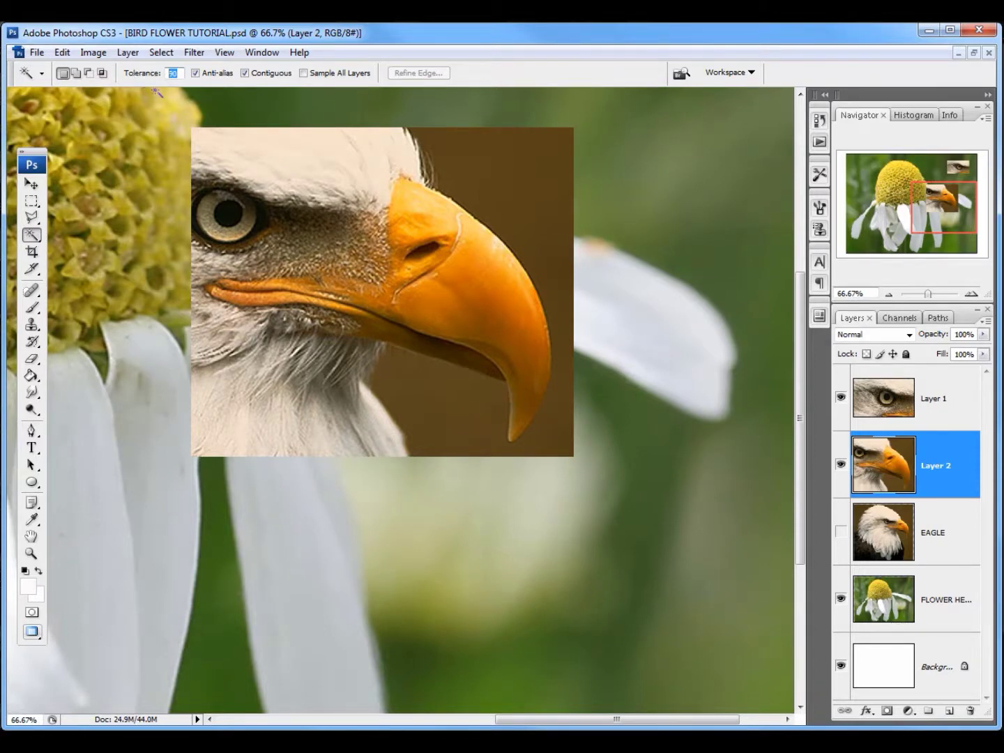
pyautogui.click(548, 185)
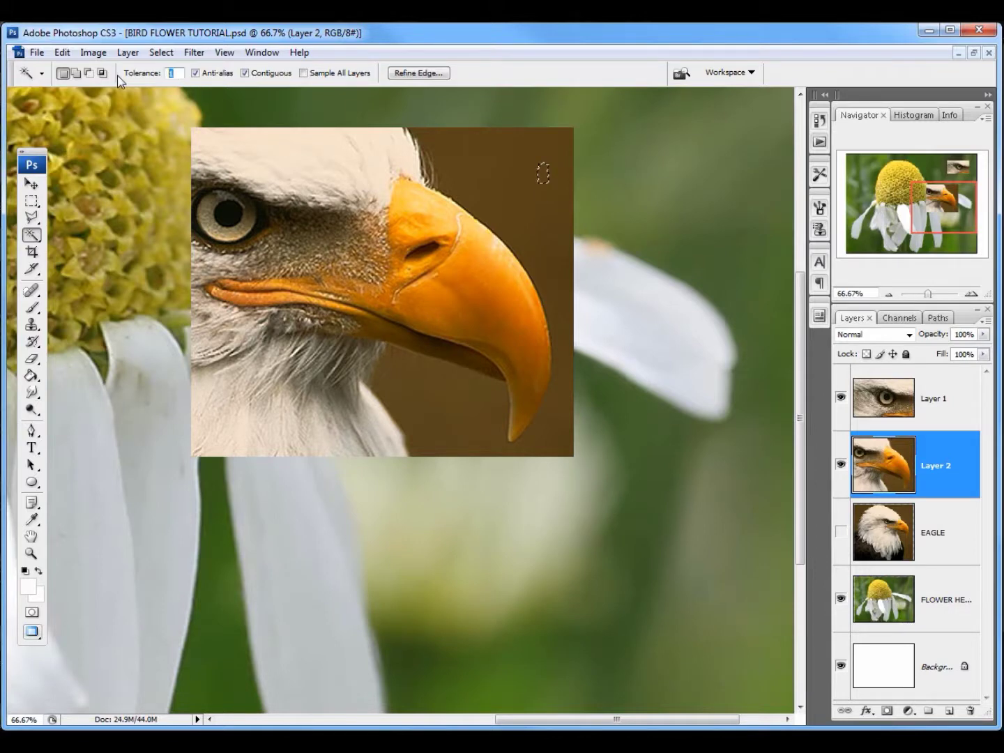
# - Try selecting the brown background around the beak with Magic Wand tolerances of 30 and 10
pyautogui.write('30')
pyautogui.click(491, 192)
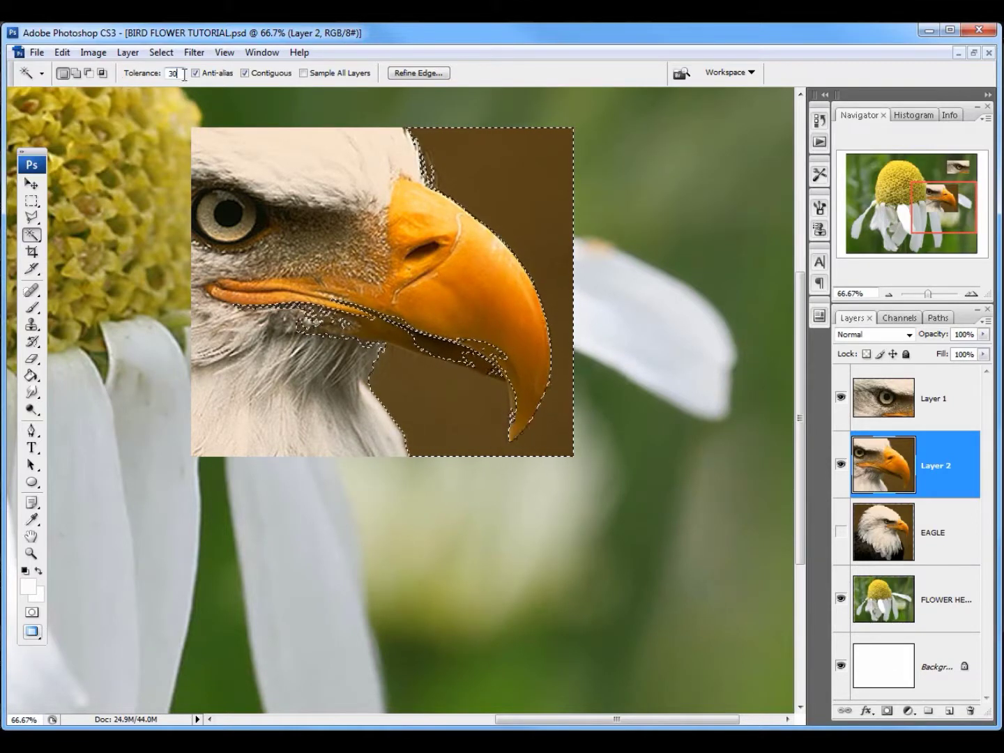
pyautogui.press('Return')
pyautogui.write('10')
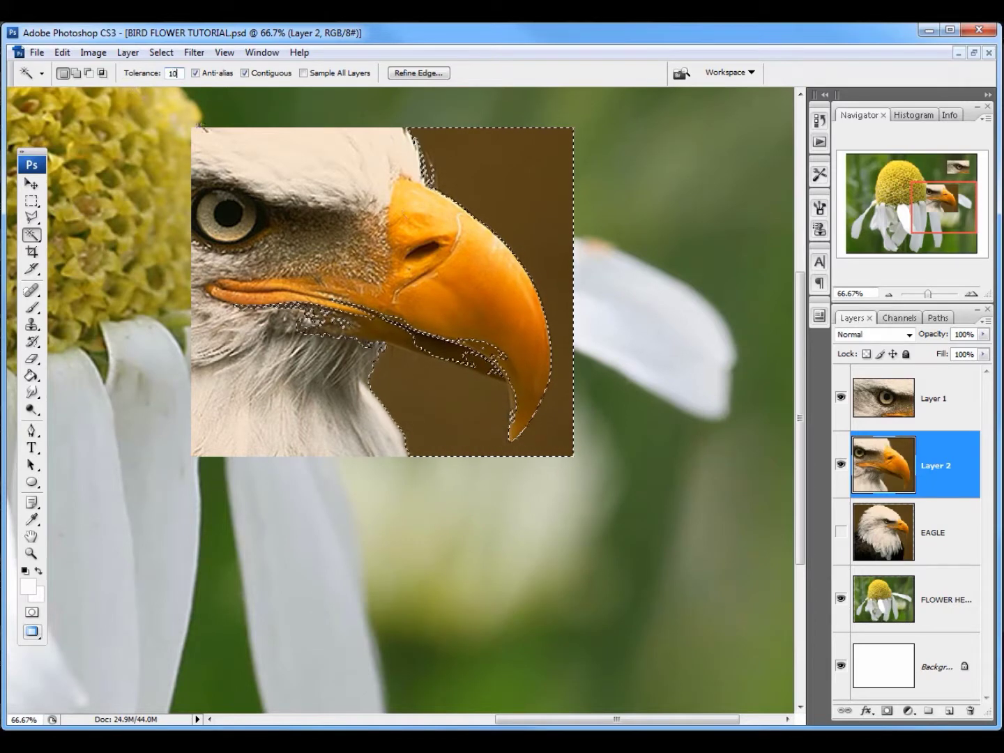
pyautogui.click(512, 171)
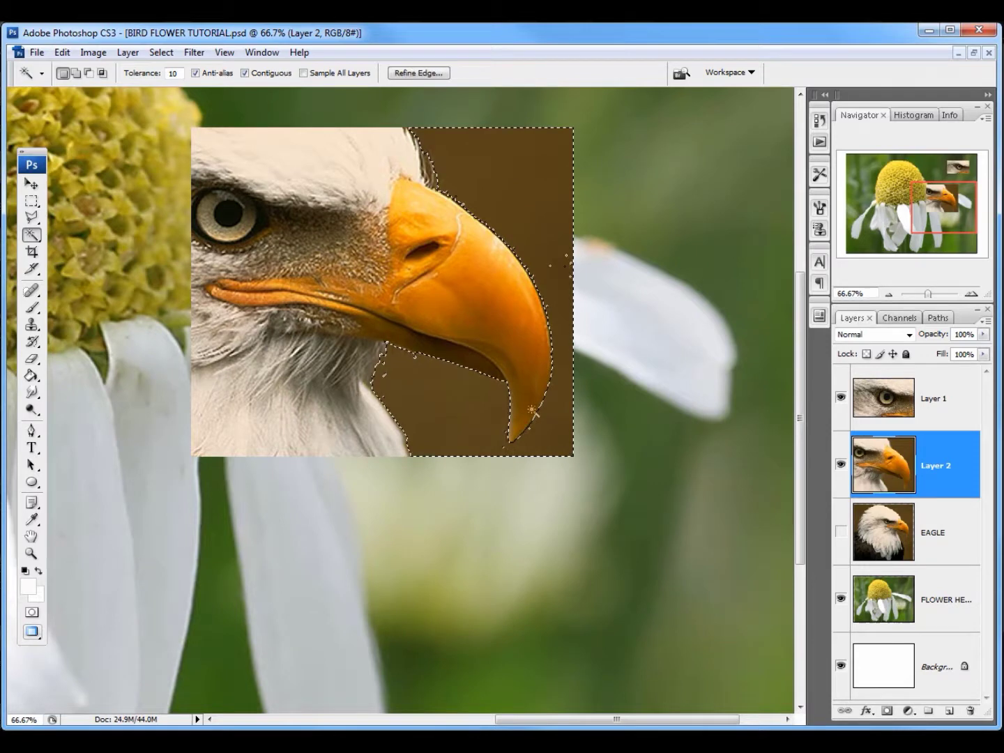
# - Set the Magic Wand tolerance to 15 and select the brown background around the beak
pyautogui.doubleClick(173, 74)
pyautogui.write('15')
pyautogui.click(534, 159)
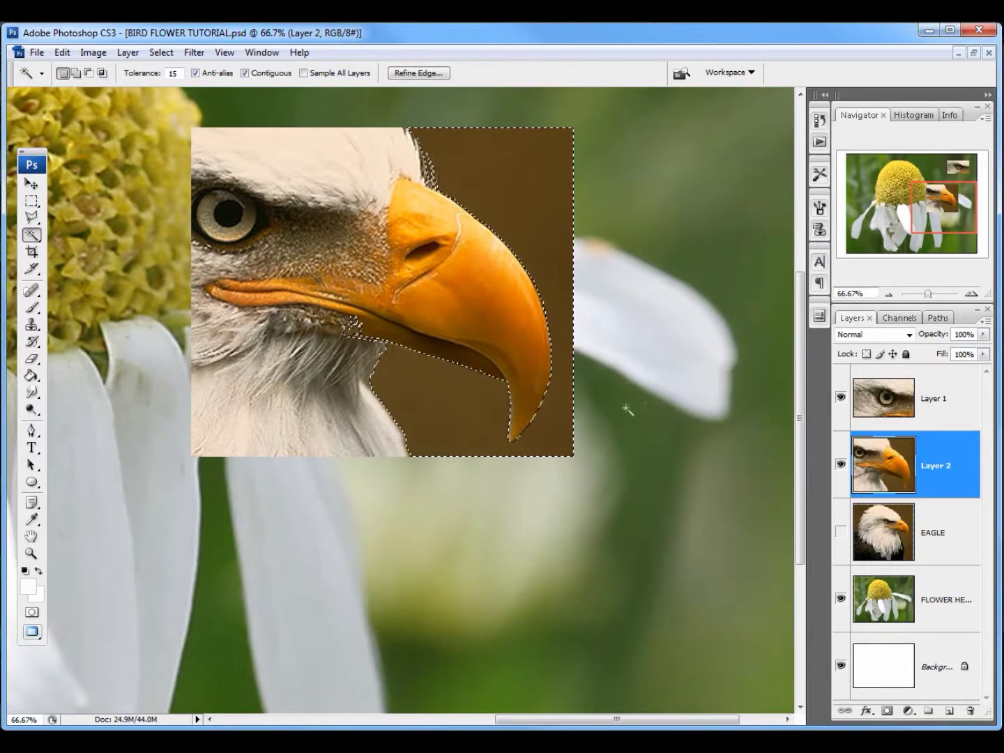
# - Delete the selected brown background from the beak patch and undo the deletion
pyautogui.press('Delete')
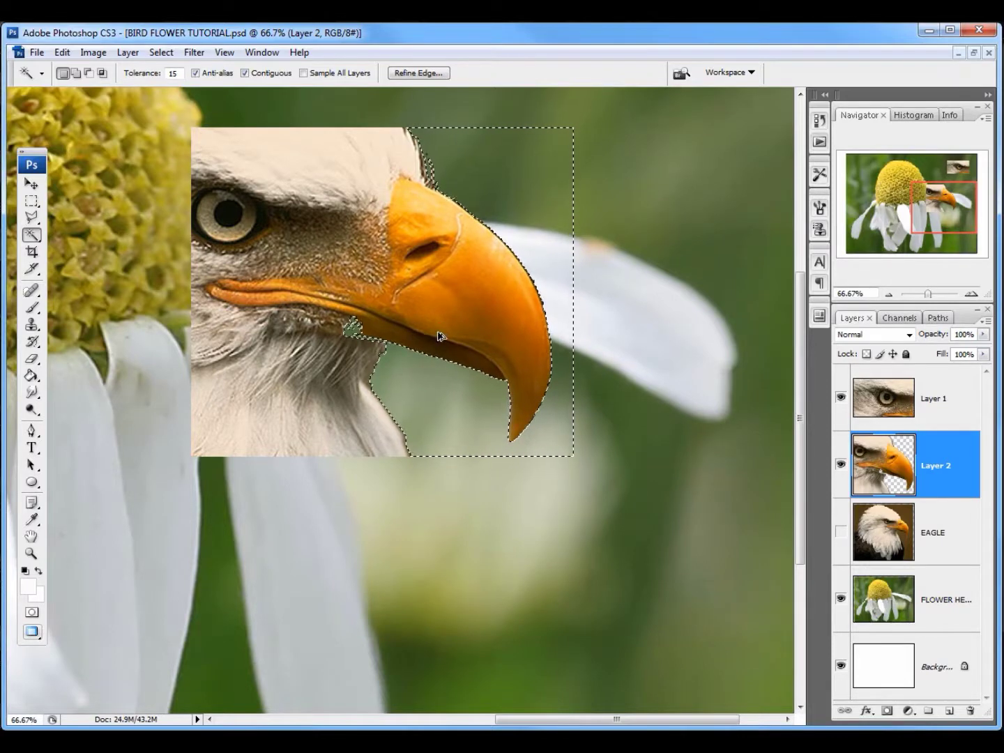
pyautogui.hotkey('ctrl', 'z')
pyautogui.hotkey('ctrl', 'z')
pyautogui.hotkey('ctrl', 'z')
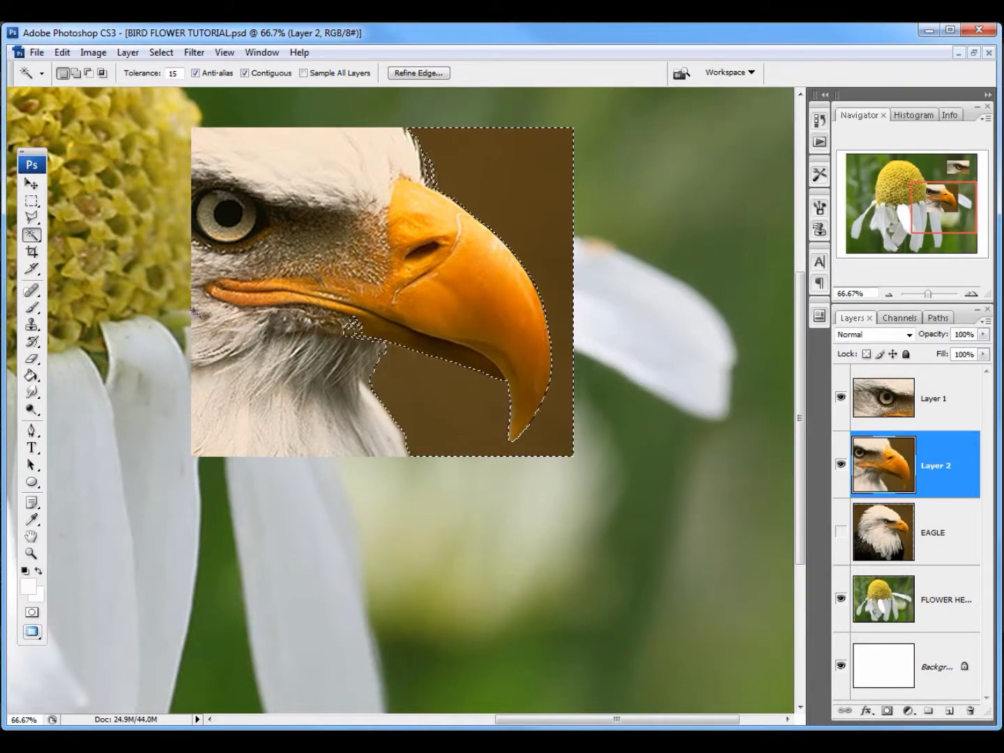
# - Erase the selected brown background around the beak with a 473 px Eraser brush at 100% hardness, and clear the selection
pyautogui.click(31, 358)
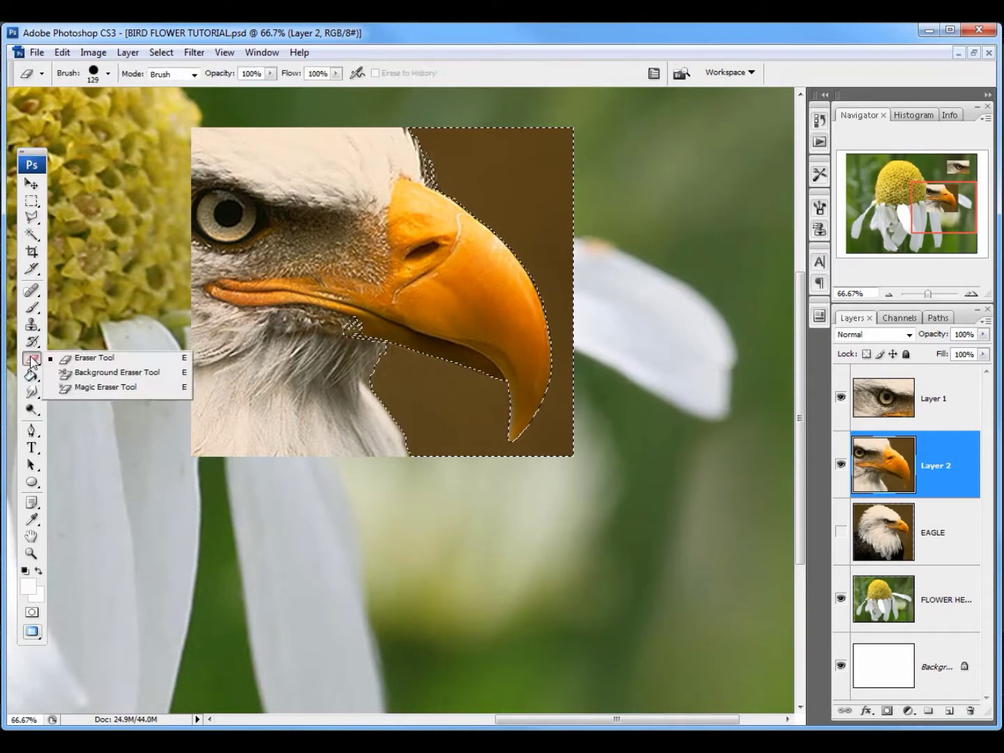
pyautogui.rightClick(531, 286)
pyautogui.press('Escape')
pyautogui.rightClick(534, 286)
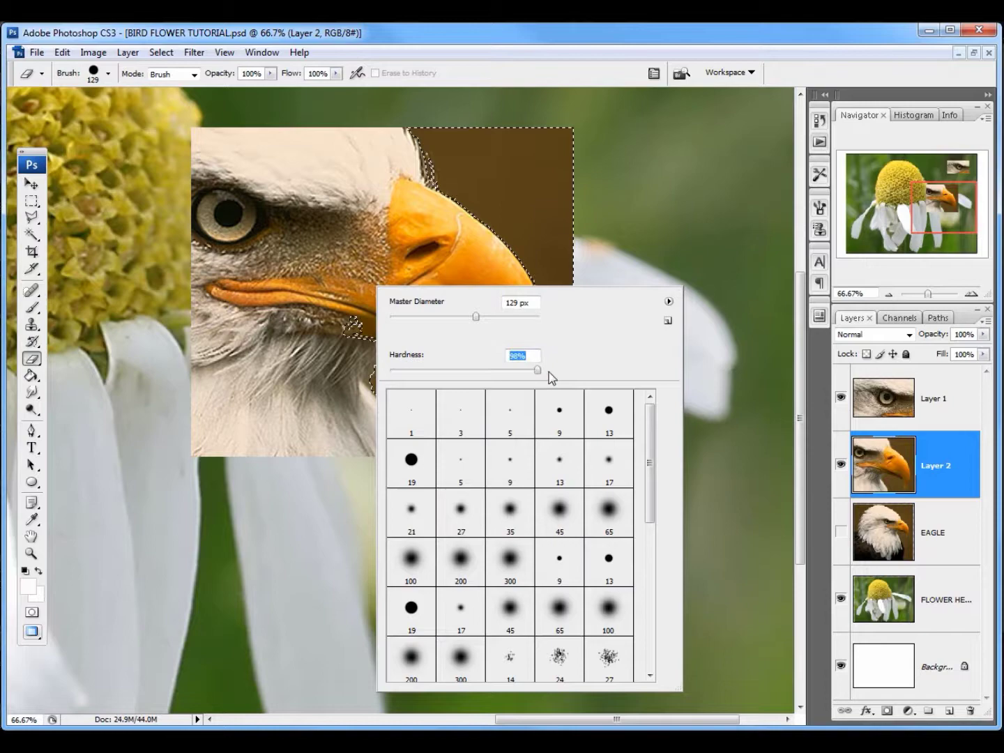
pyautogui.moveTo(479, 318); pyautogui.dragTo(523, 316)
pyautogui.press('Return')
pyautogui.moveTo(531, 210)
pyautogui.mouseDown()
pyautogui.moveTo(512, 426)
pyautogui.moveTo(538, 202)
pyautogui.moveTo(594, 336)
pyautogui.moveTo(509, 492)
pyautogui.mouseUp()
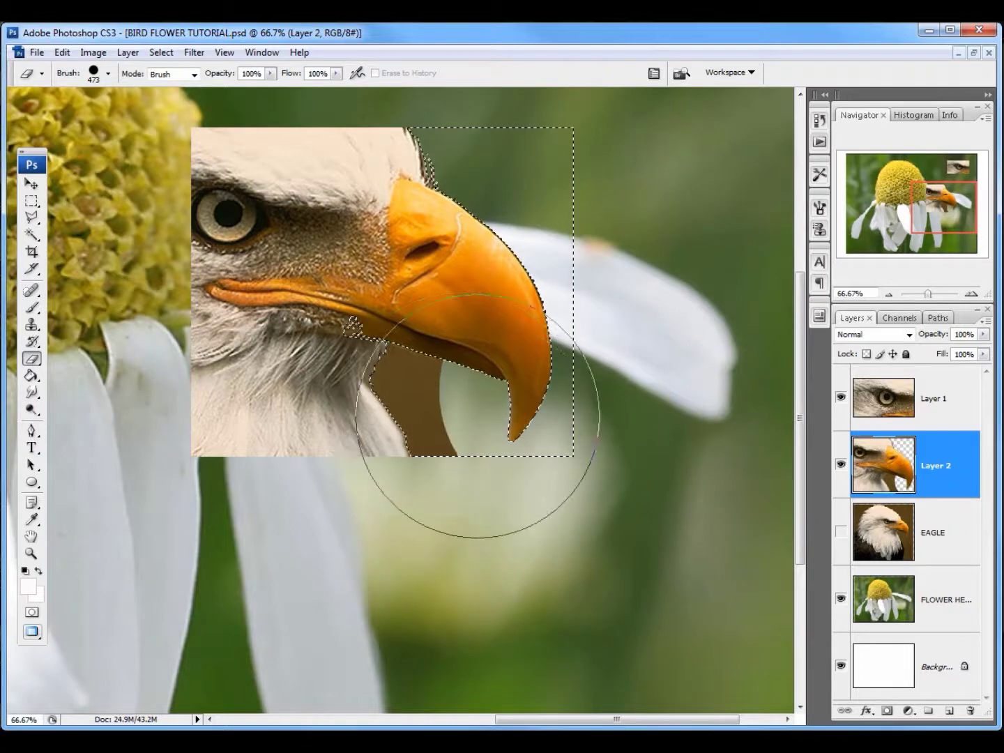
pyautogui.moveTo(480, 418); pyautogui.dragTo(410, 417)
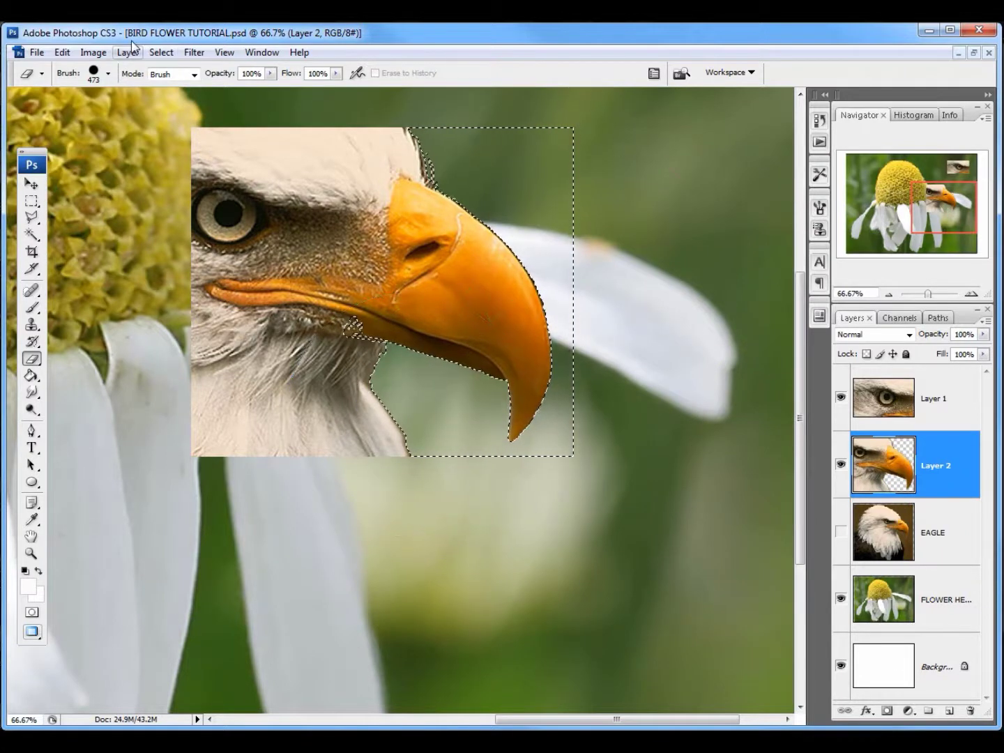
pyautogui.click(162, 53)
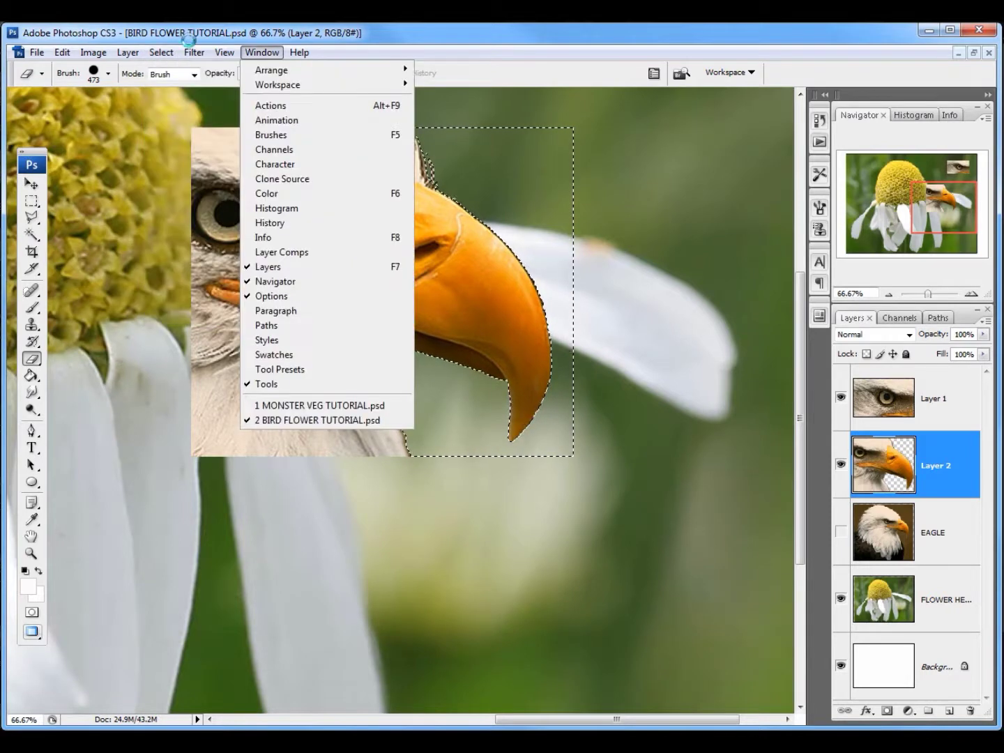
pyautogui.click(179, 84)
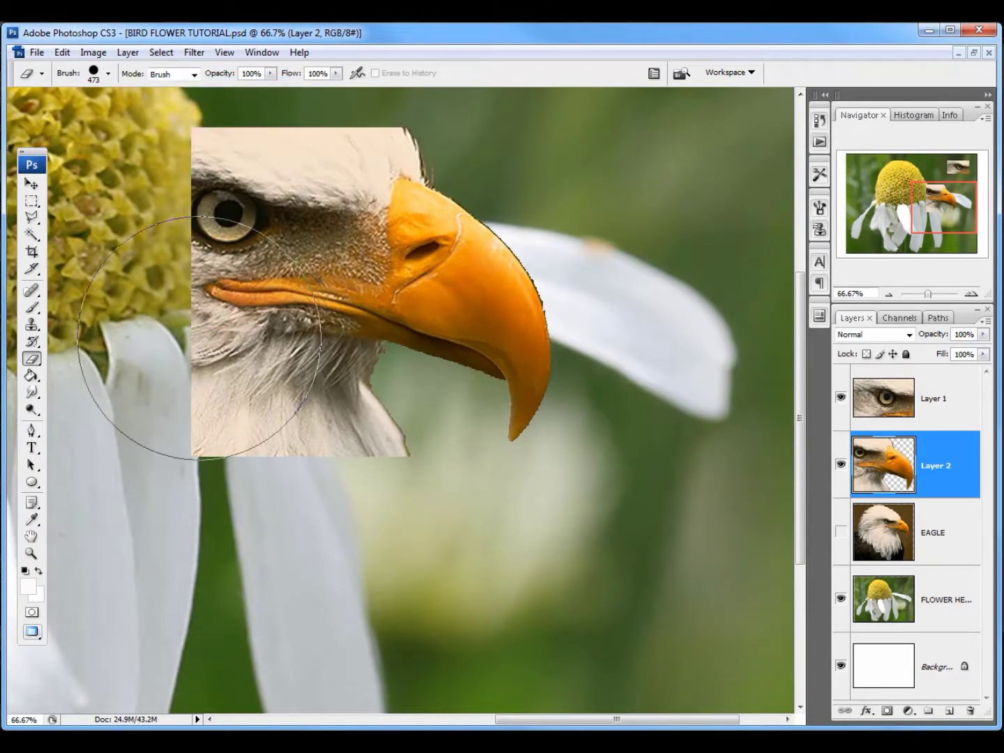
# - Erase the feathers and eye around the beak on Layer 2 with a soft 147 px Eraser brush at 0% hardness
pyautogui.rightClick(311, 516)
pyautogui.press('Escape')
pyautogui.rightClick(312, 491)
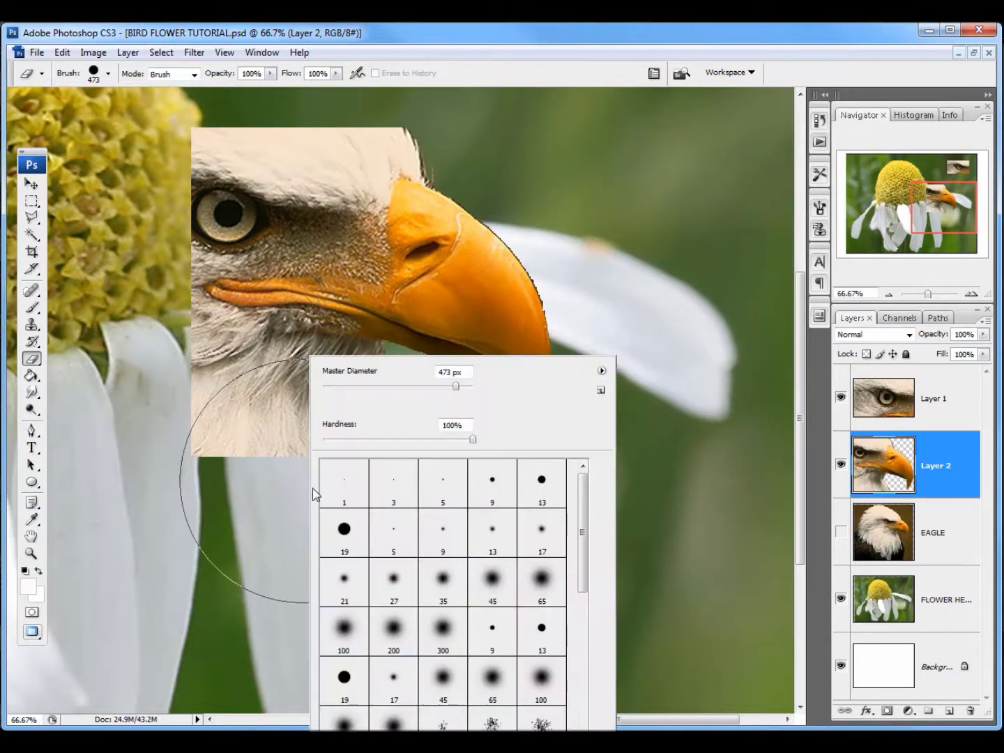
pyautogui.click(344, 630)
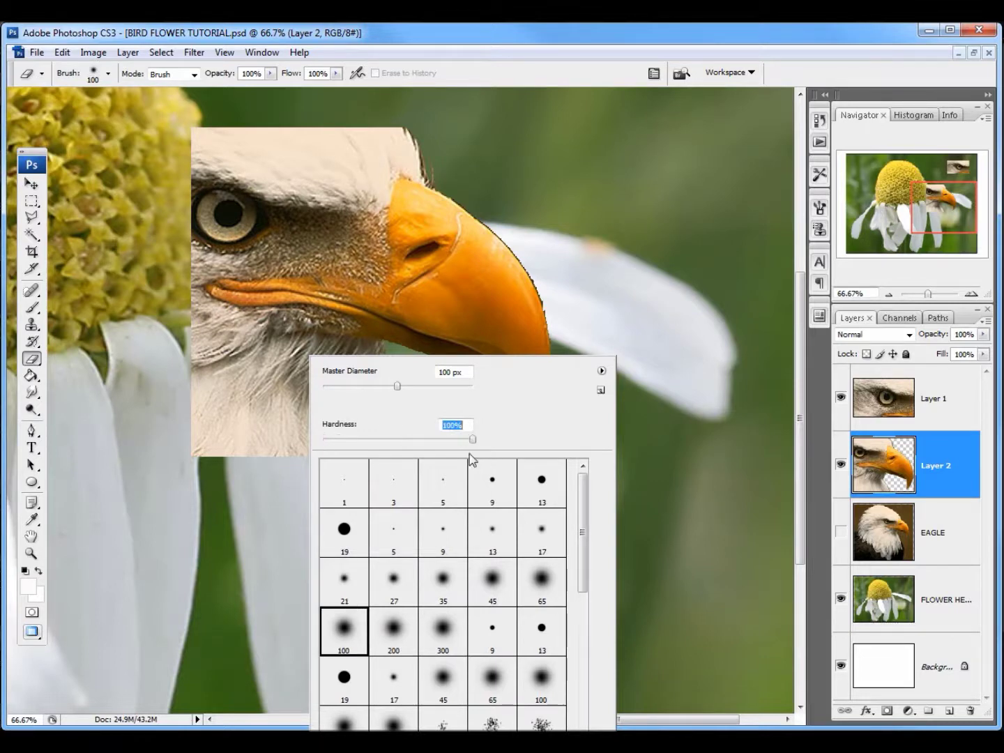
pyautogui.click(355, 385)
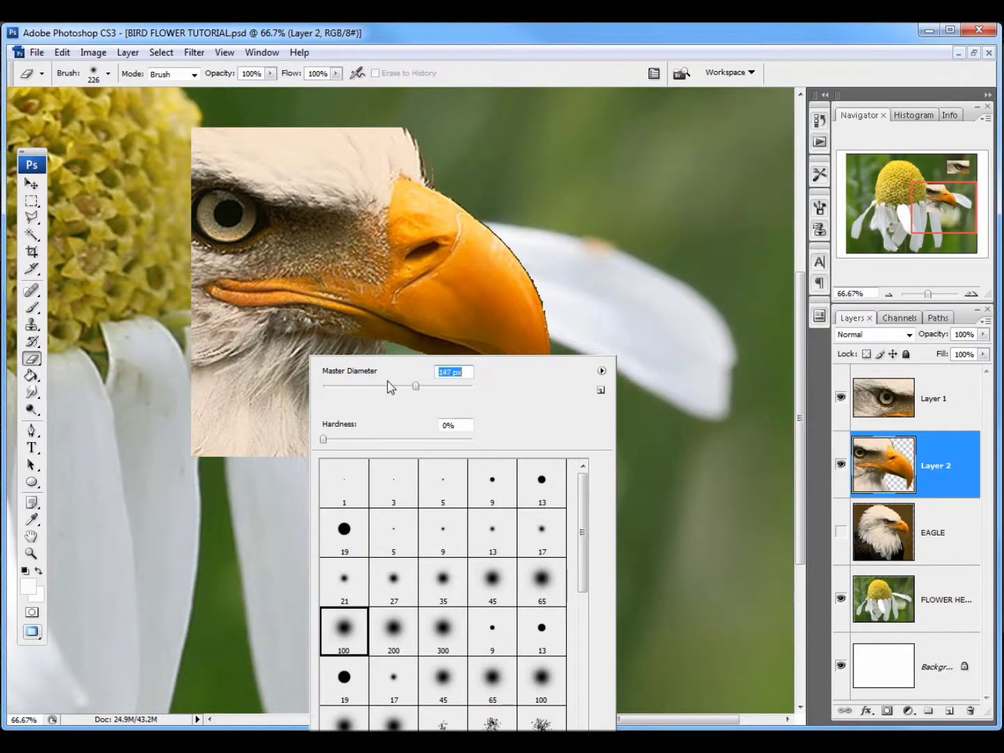
pyautogui.press('Return')
pyautogui.moveTo(217, 419)
pyautogui.mouseDown()
pyautogui.moveTo(284, 471)
pyautogui.moveTo(304, 449)
pyautogui.moveTo(428, 447)
pyautogui.moveTo(335, 411)
pyautogui.moveTo(221, 413)
pyautogui.moveTo(173, 397)
pyautogui.moveTo(187, 425)
pyautogui.moveTo(364, 378)
pyautogui.moveTo(364, 367)
pyautogui.moveTo(348, 406)
pyautogui.moveTo(367, 384)
pyautogui.moveTo(363, 368)
pyautogui.moveTo(286, 369)
pyautogui.mouseUp()
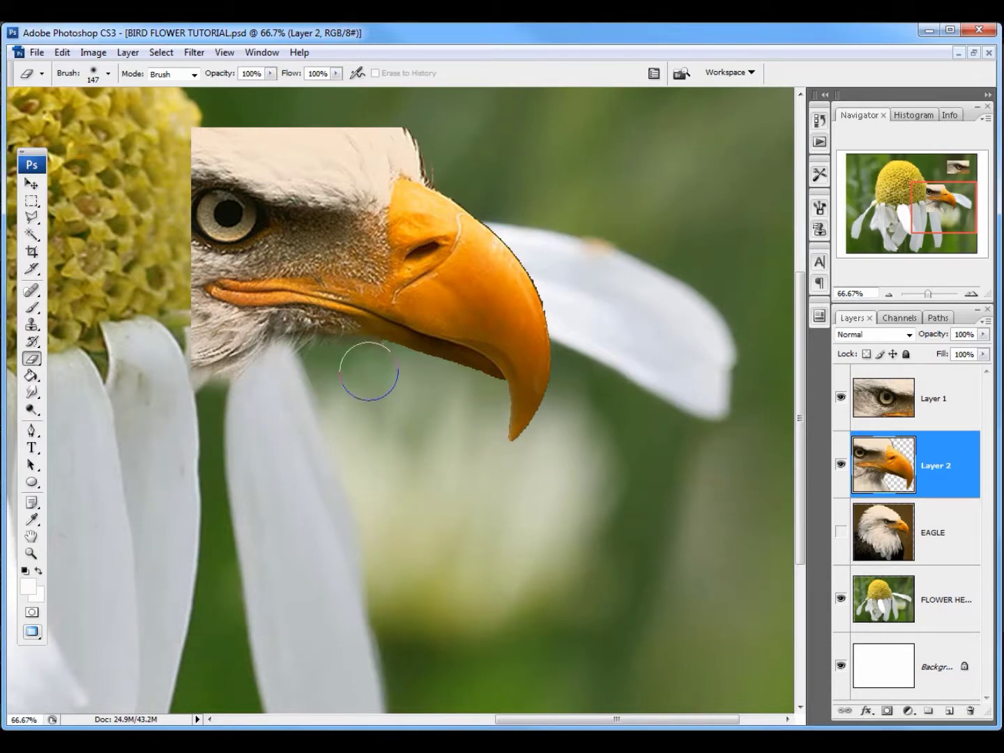
pyautogui.moveTo(348, 373)
pyautogui.mouseDown()
pyautogui.moveTo(212, 354)
pyautogui.moveTo(182, 318)
pyautogui.moveTo(294, 340)
pyautogui.moveTo(217, 342)
pyautogui.moveTo(185, 324)
pyautogui.moveTo(181, 316)
pyautogui.moveTo(218, 330)
pyautogui.moveTo(188, 313)
pyautogui.moveTo(297, 341)
pyautogui.moveTo(214, 348)
pyautogui.moveTo(179, 336)
pyautogui.moveTo(190, 223)
pyautogui.moveTo(180, 133)
pyautogui.moveTo(263, 138)
pyautogui.moveTo(179, 187)
pyautogui.moveTo(199, 246)
pyautogui.moveTo(179, 222)
pyautogui.moveTo(195, 237)
pyautogui.moveTo(212, 222)
pyautogui.moveTo(228, 227)
pyautogui.moveTo(180, 259)
pyautogui.moveTo(229, 239)
pyautogui.moveTo(286, 237)
pyautogui.moveTo(259, 195)
pyautogui.moveTo(352, 234)
pyautogui.moveTo(365, 152)
pyautogui.moveTo(275, 173)
pyautogui.moveTo(260, 196)
pyautogui.moveTo(325, 187)
pyautogui.moveTo(447, 140)
pyautogui.moveTo(327, 137)
pyautogui.moveTo(319, 127)
pyautogui.moveTo(431, 116)
pyautogui.moveTo(446, 152)
pyautogui.moveTo(403, 140)
pyautogui.moveTo(454, 153)
pyautogui.moveTo(388, 130)
pyautogui.moveTo(342, 157)
pyautogui.mouseUp()
# - Set the 147 px Eraser brush to 100% hardness and erase the leftover feathers along the beak's rear and lower edges
pyautogui.rightClick(339, 177)
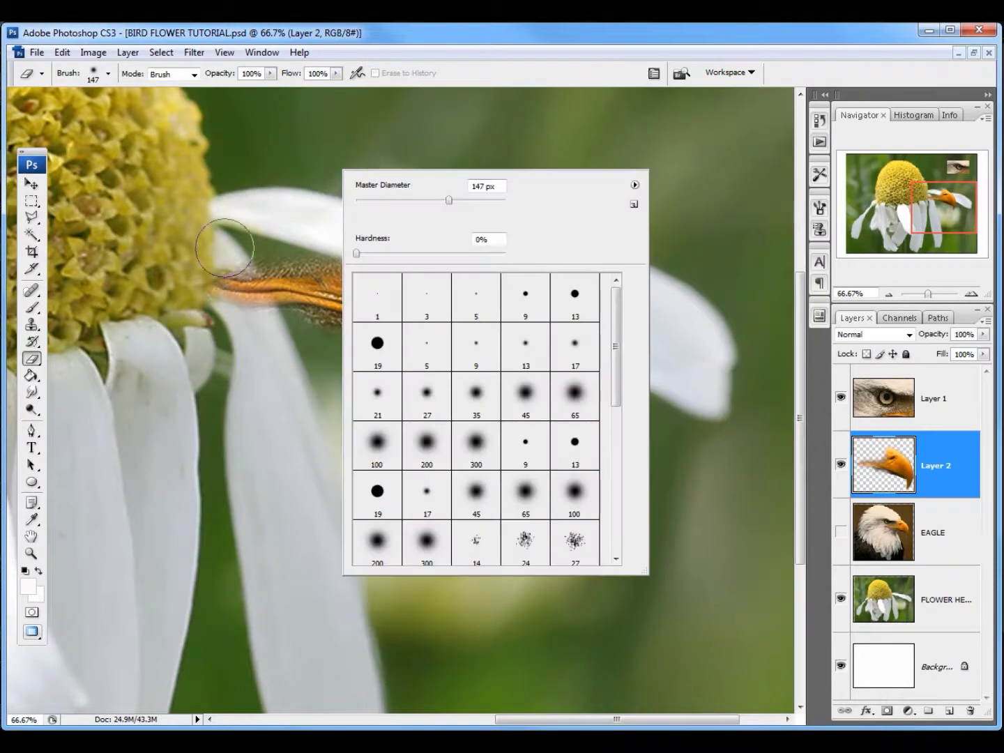
pyautogui.press('Return')
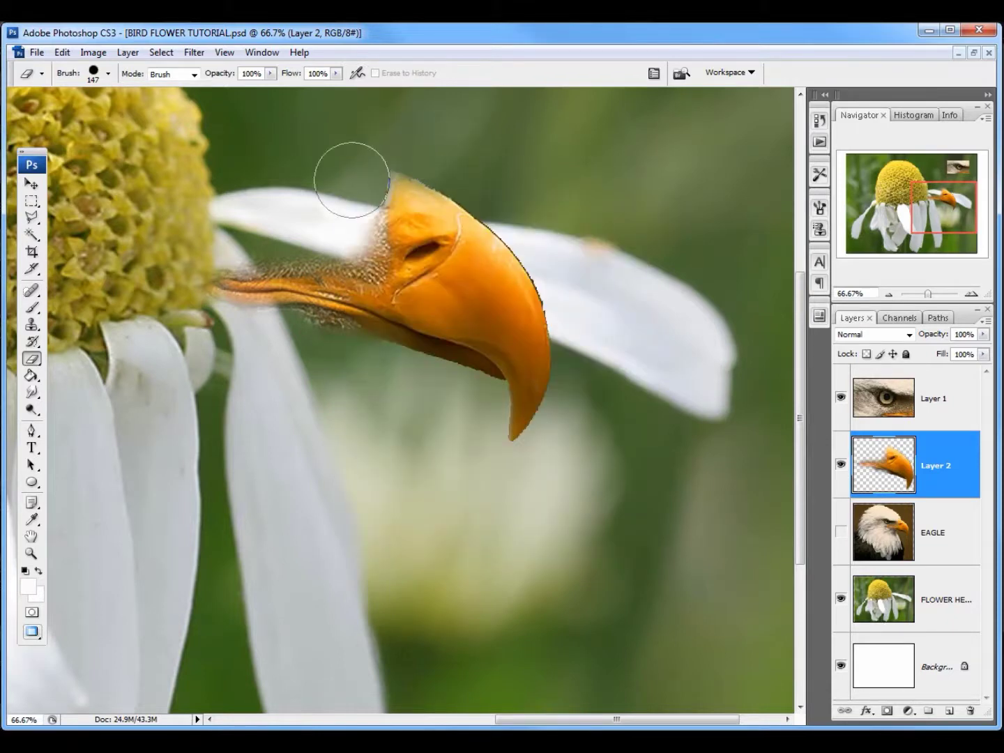
pyautogui.moveTo(353, 179); pyautogui.dragTo(359, 162)
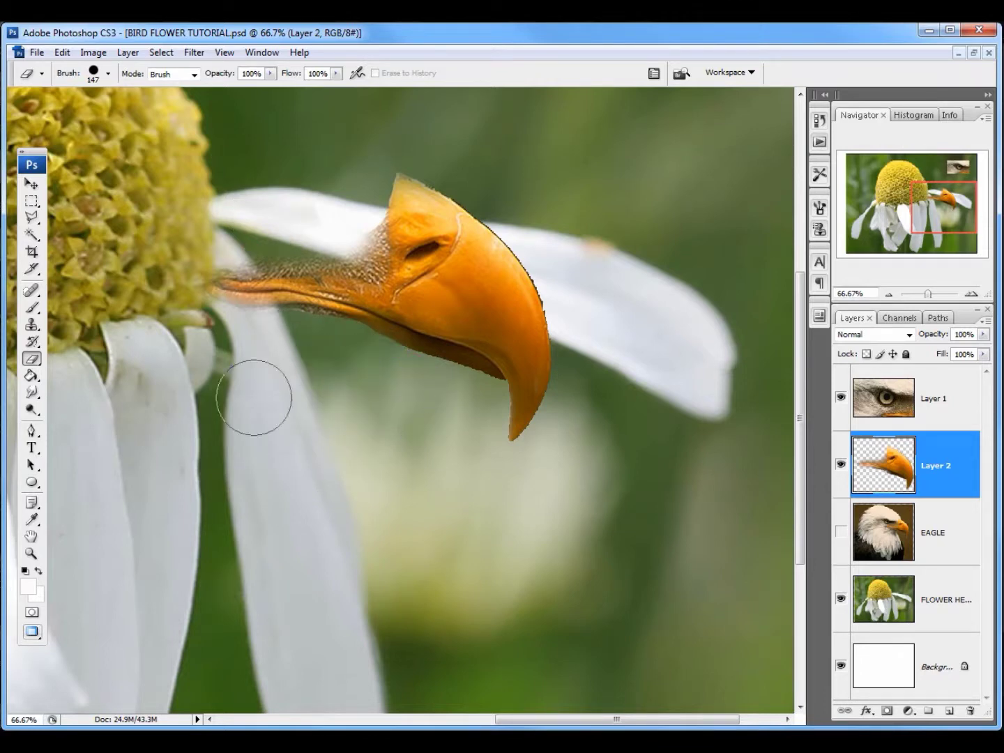
# - Move the beak cutout onto the right edge of the yellow flower head with the Move tool
pyautogui.click(888, 295)
pyautogui.click(888, 295)
pyautogui.click(889, 294)
pyautogui.click(31, 185)
pyautogui.moveTo(575, 380); pyautogui.dragTo(478, 323)
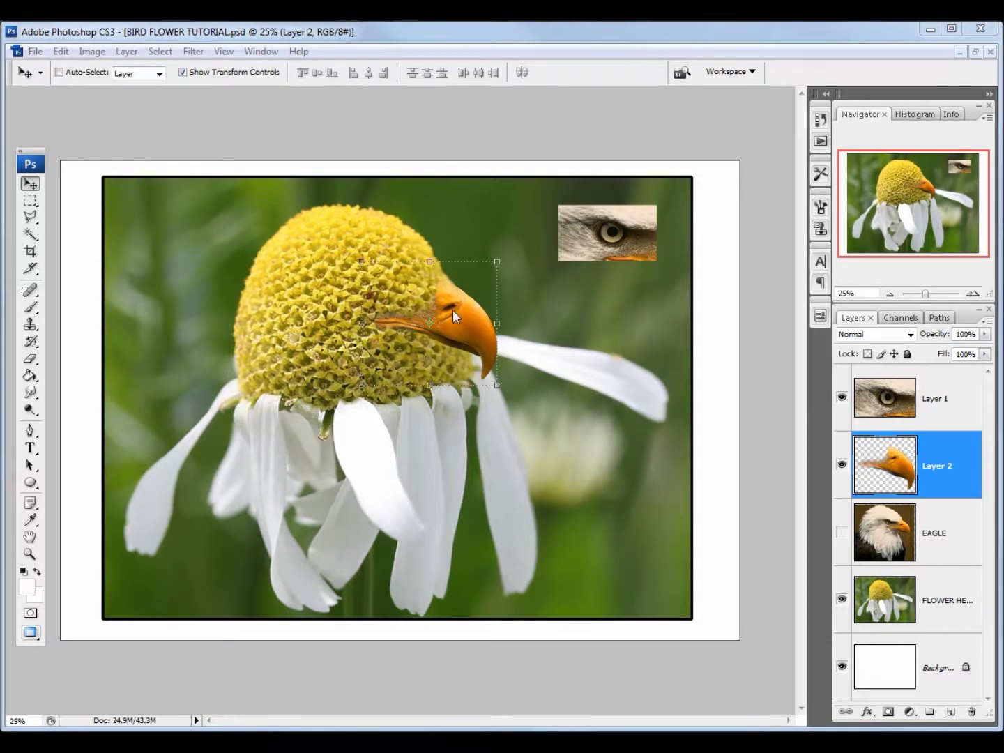
pyautogui.moveTo(463, 313); pyautogui.dragTo(467, 323)
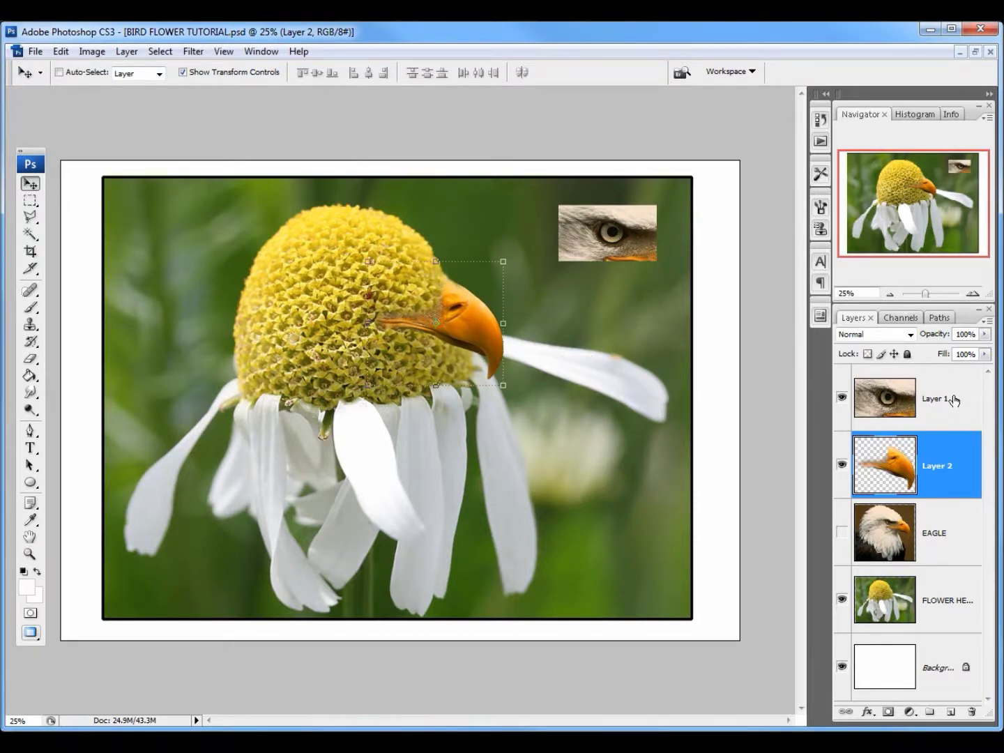
# - Move the eye patch on Layer 1 onto the flower head above the beak and erase the feathers around it with a soft 147 px Eraser brush
pyautogui.click(941, 420)
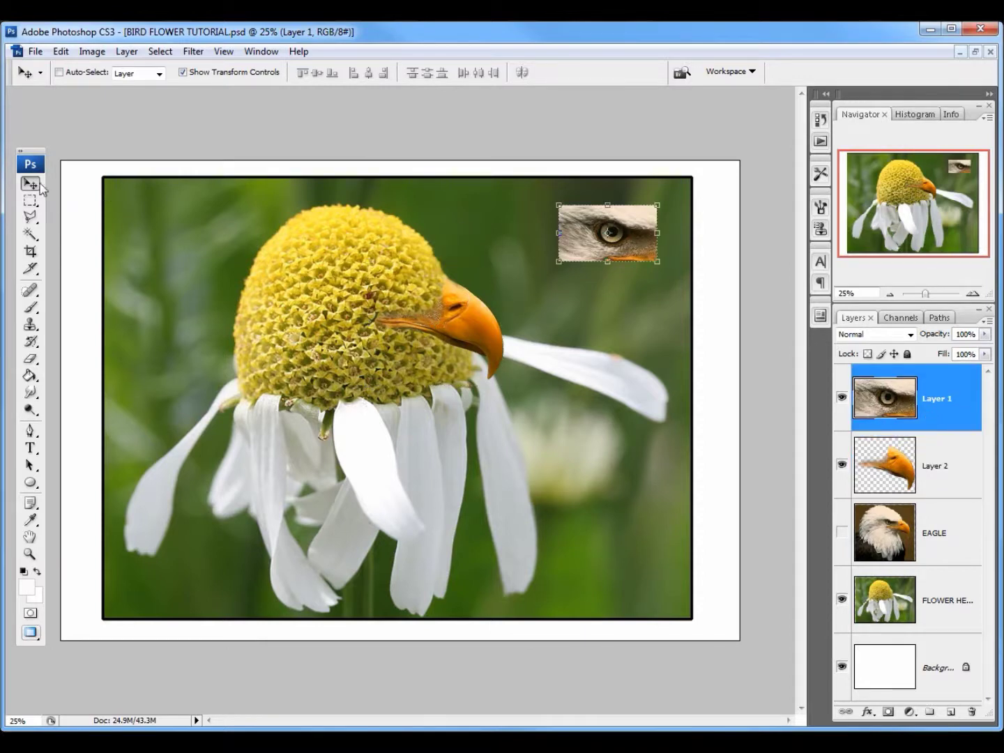
pyautogui.moveTo(652, 240); pyautogui.dragTo(402, 283)
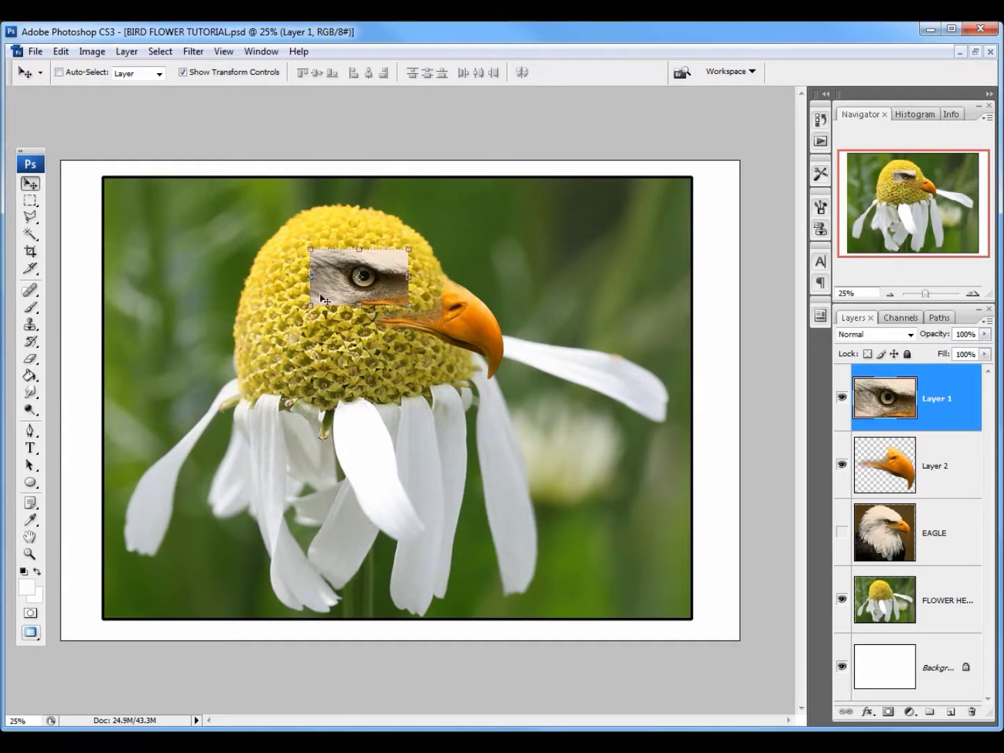
pyautogui.click(31, 359)
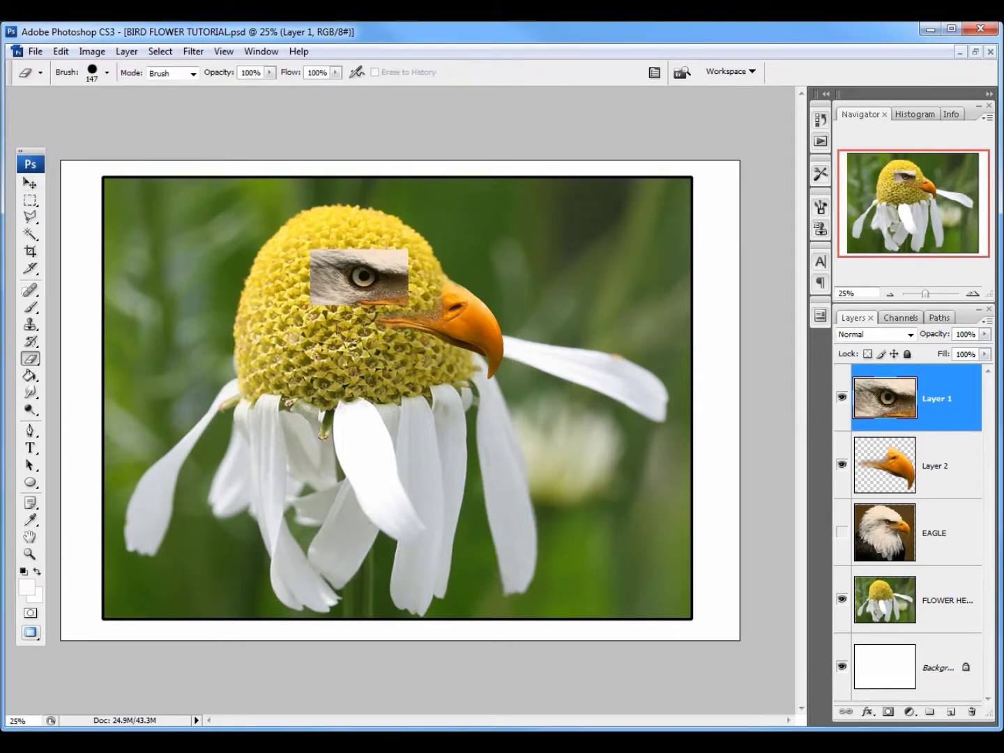
pyautogui.rightClick(377, 345)
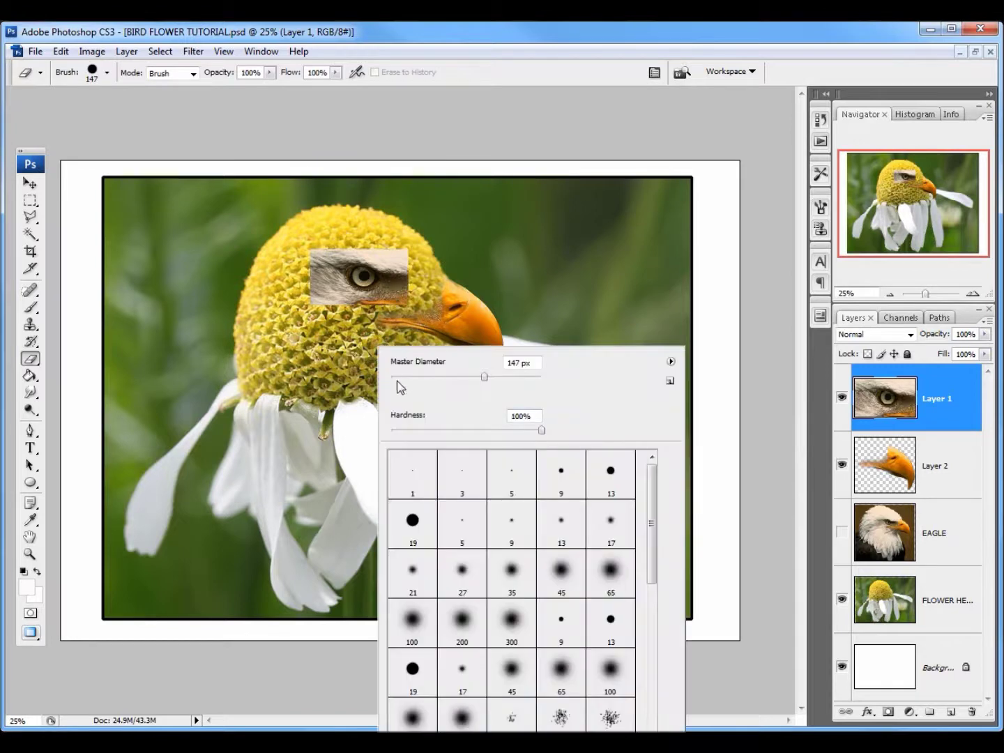
pyautogui.moveTo(540, 437); pyautogui.dragTo(393, 429)
pyautogui.click(971, 293)
pyautogui.click(971, 293)
pyautogui.moveTo(918, 205); pyautogui.dragTo(900, 183)
pyautogui.click(973, 293)
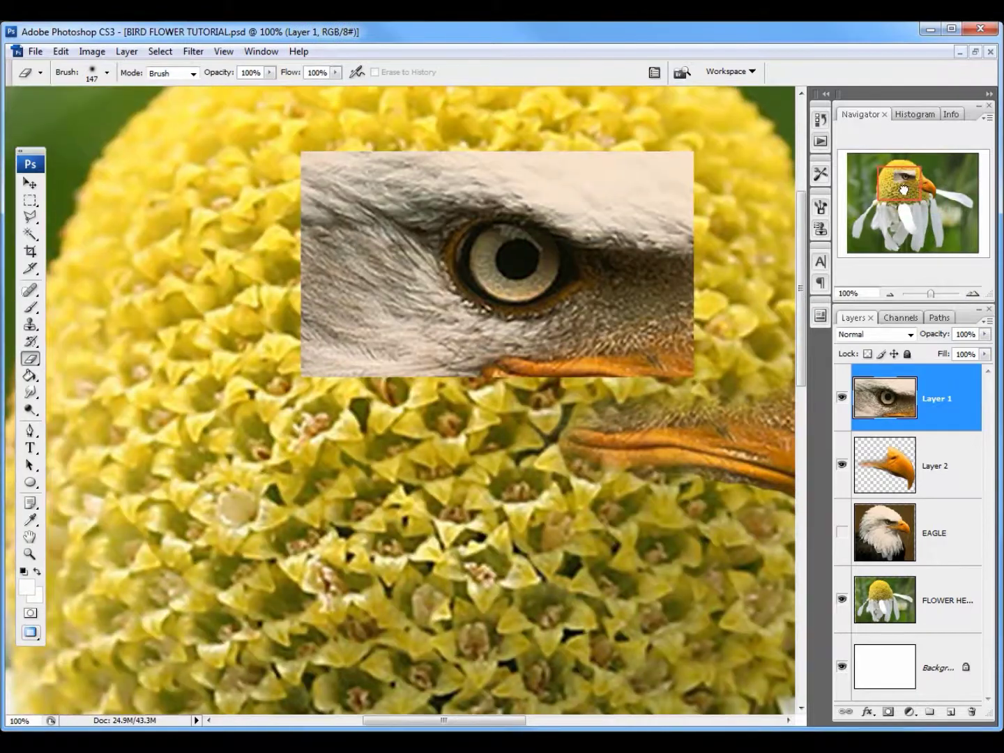
pyautogui.moveTo(462, 363)
pyautogui.mouseDown()
pyautogui.moveTo(433, 352)
pyautogui.moveTo(487, 343)
pyautogui.moveTo(663, 360)
pyautogui.moveTo(628, 307)
pyautogui.moveTo(599, 328)
pyautogui.moveTo(691, 321)
pyautogui.moveTo(568, 371)
pyautogui.moveTo(537, 335)
pyautogui.moveTo(293, 337)
pyautogui.moveTo(343, 293)
pyautogui.moveTo(424, 258)
pyautogui.moveTo(391, 286)
pyautogui.moveTo(447, 292)
pyautogui.moveTo(333, 287)
pyautogui.moveTo(307, 265)
pyautogui.moveTo(314, 258)
pyautogui.mouseUp()
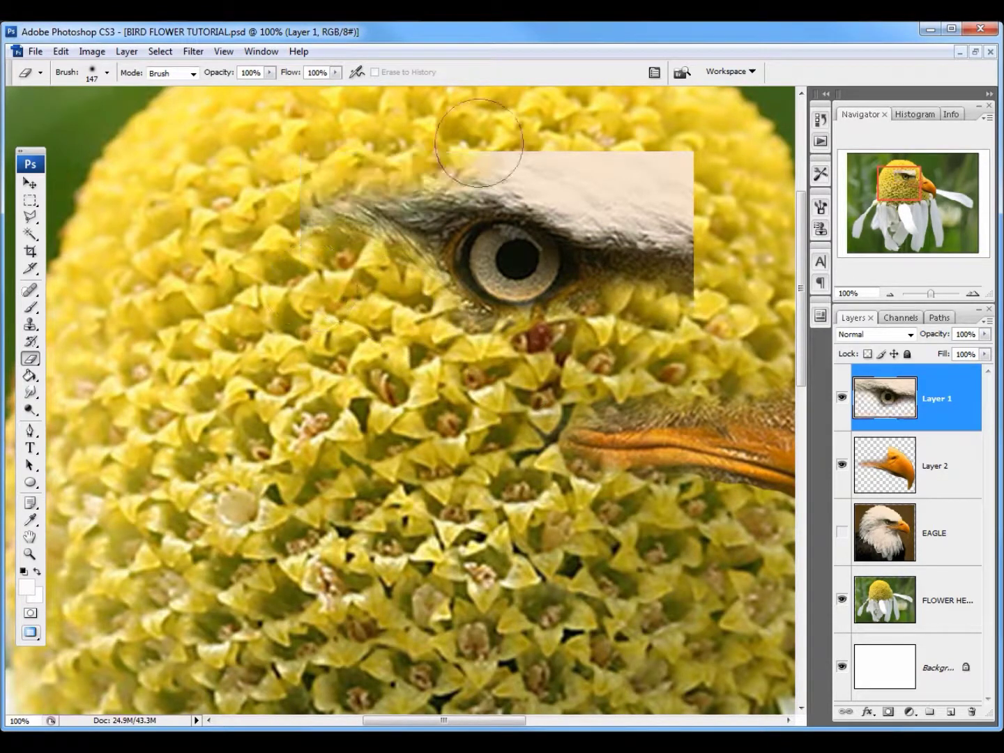
pyautogui.moveTo(277, 172)
pyautogui.mouseDown()
pyautogui.moveTo(381, 149)
pyautogui.moveTo(521, 143)
pyautogui.moveTo(670, 180)
pyautogui.moveTo(613, 188)
pyautogui.moveTo(720, 206)
pyautogui.moveTo(736, 275)
pyautogui.moveTo(746, 267)
pyautogui.moveTo(750, 248)
pyautogui.moveTo(727, 293)
pyautogui.moveTo(672, 328)
pyautogui.moveTo(701, 321)
pyautogui.moveTo(661, 341)
pyautogui.moveTo(625, 335)
pyautogui.moveTo(688, 324)
pyautogui.moveTo(608, 211)
pyautogui.mouseUp()
# - Review the whole composite and its source layers, showing and hiding the EAGLE layer
pyautogui.click(889, 296)
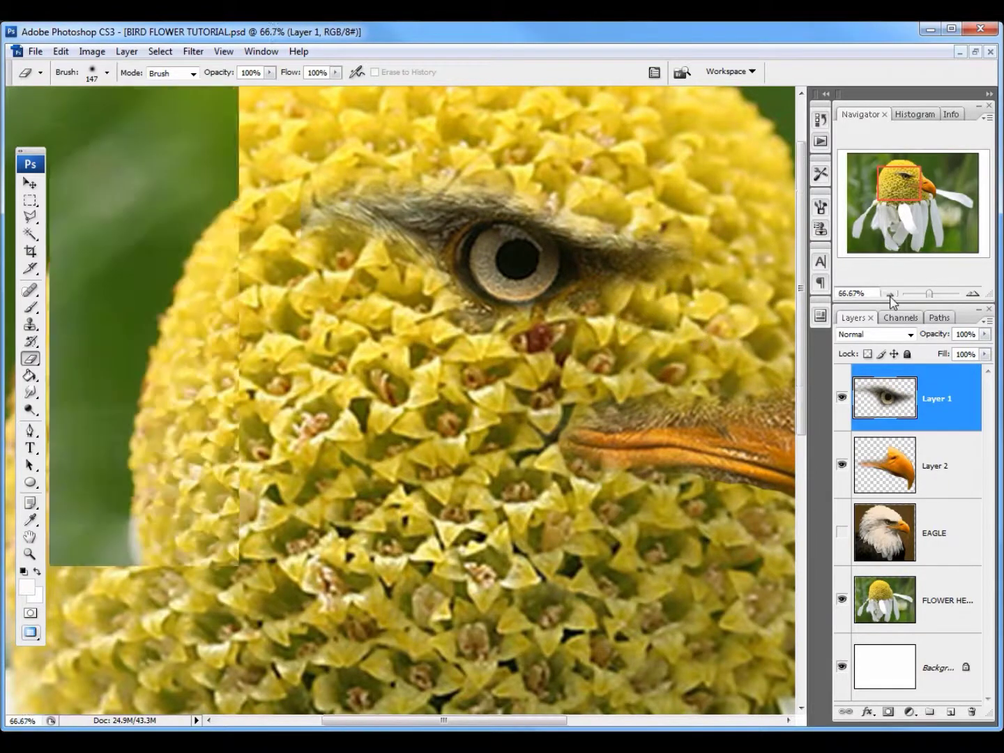
pyautogui.click(890, 295)
pyautogui.click(890, 296)
pyautogui.click(890, 295)
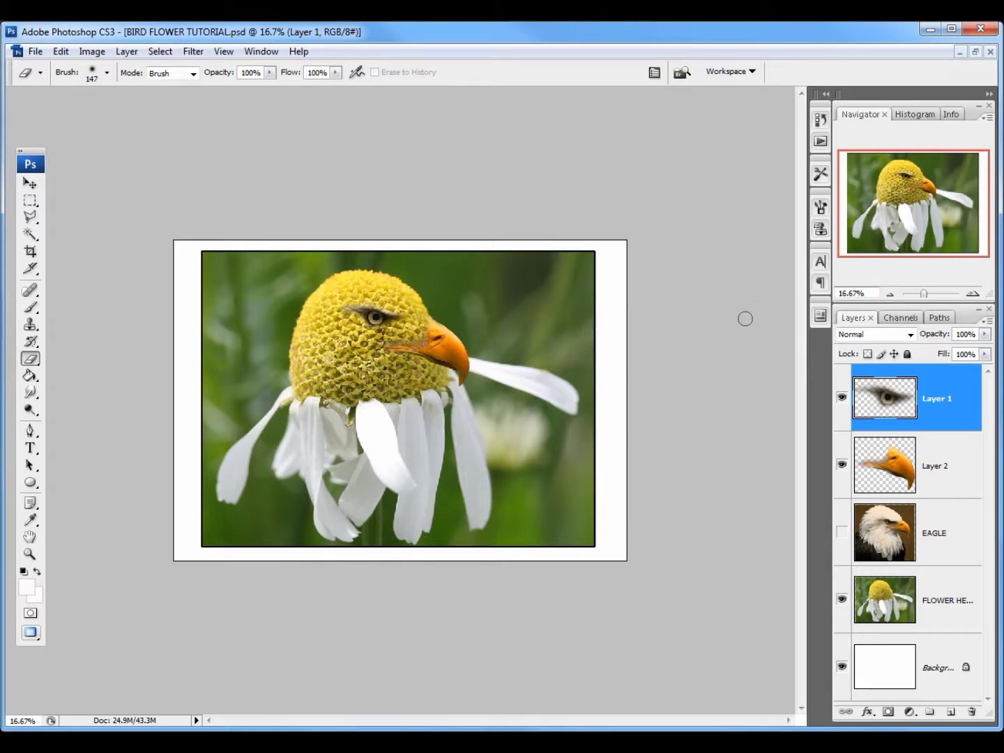
pyautogui.click(939, 582)
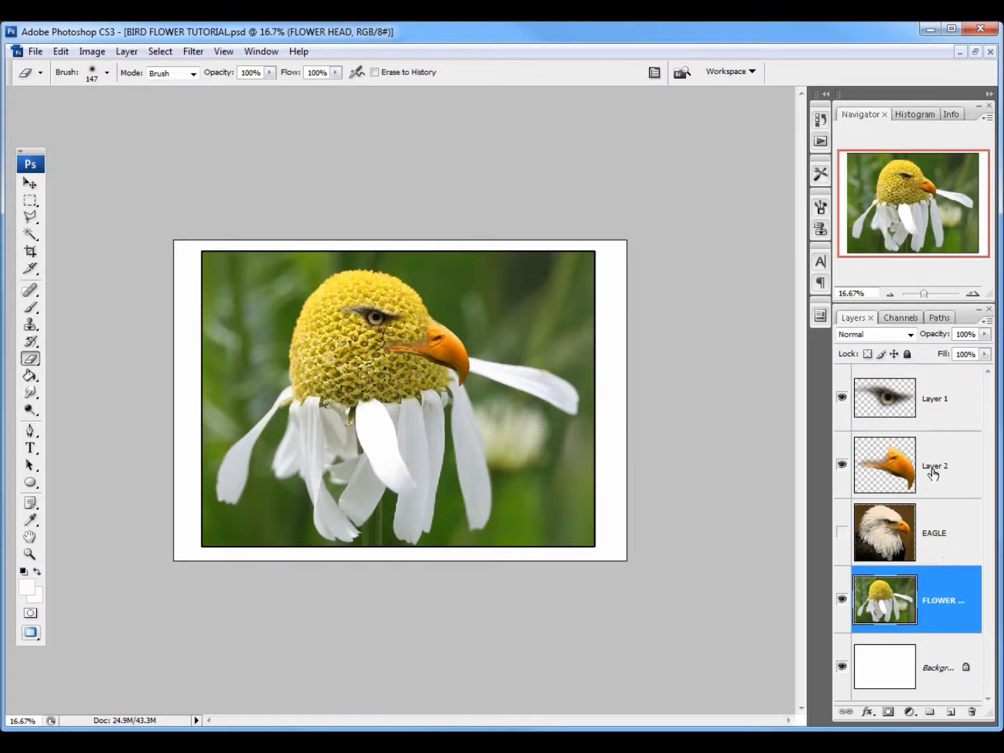
pyautogui.click(950, 538)
pyautogui.click(842, 533)
pyautogui.click(841, 532)
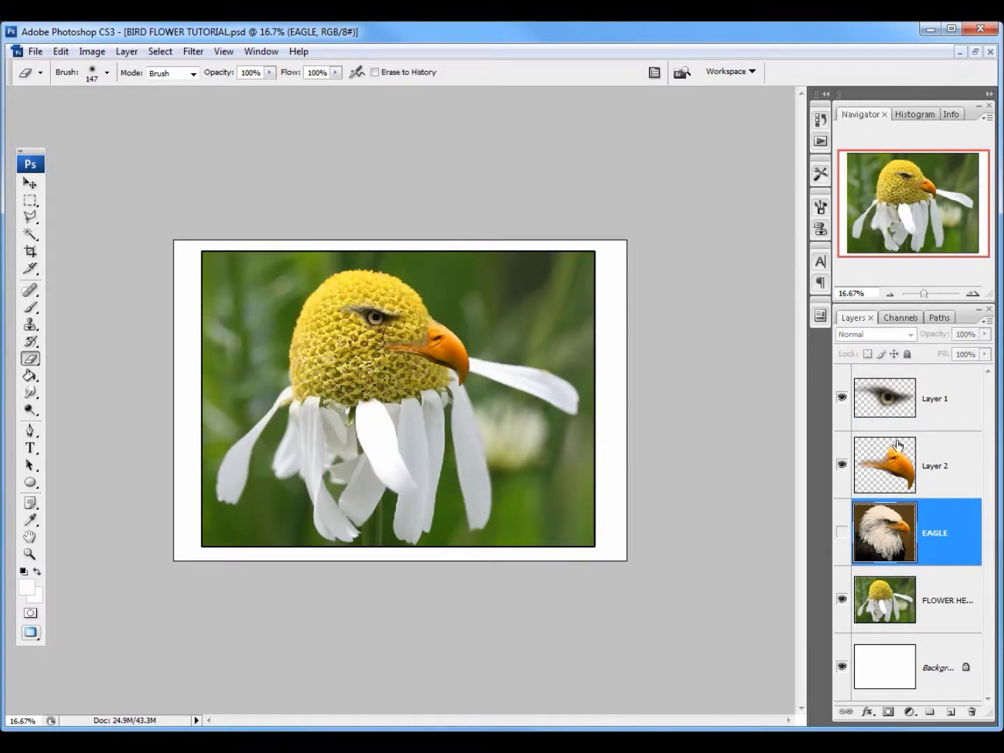